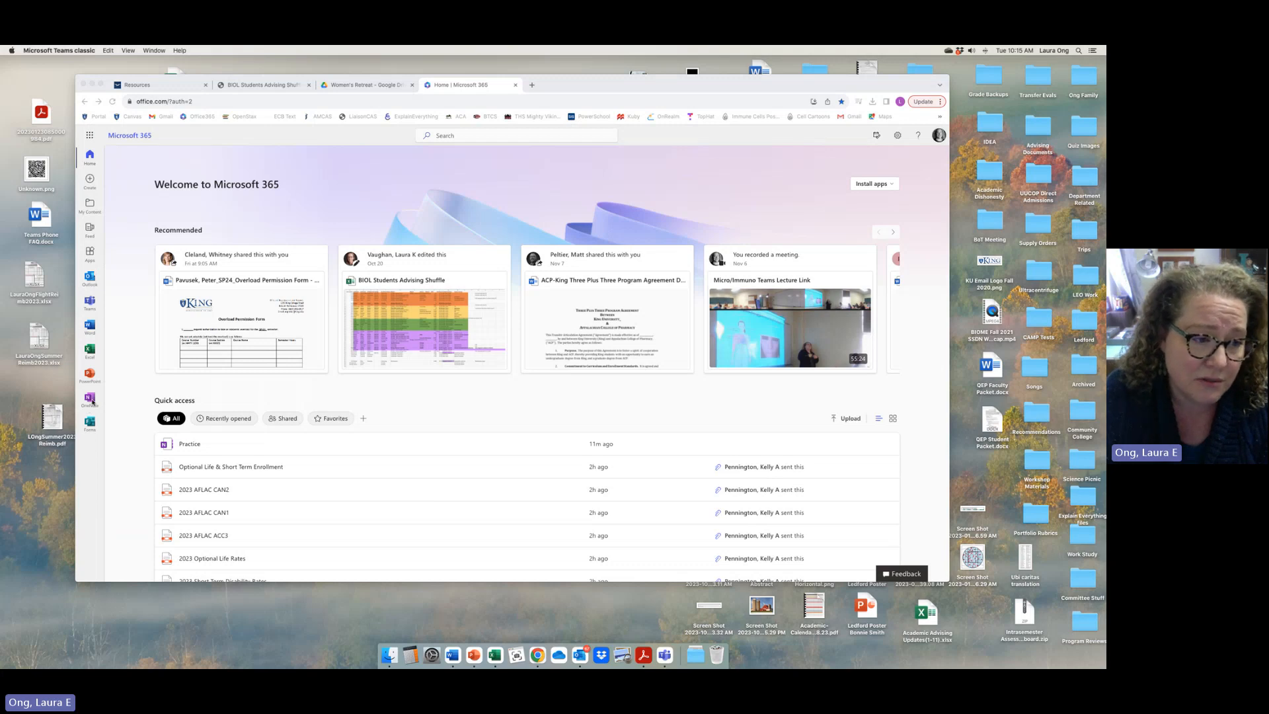
- Bring the Chrome window showing the Microsoft 365 home page to the front
{"action": "left_click", "coordinate": [89, 402]}
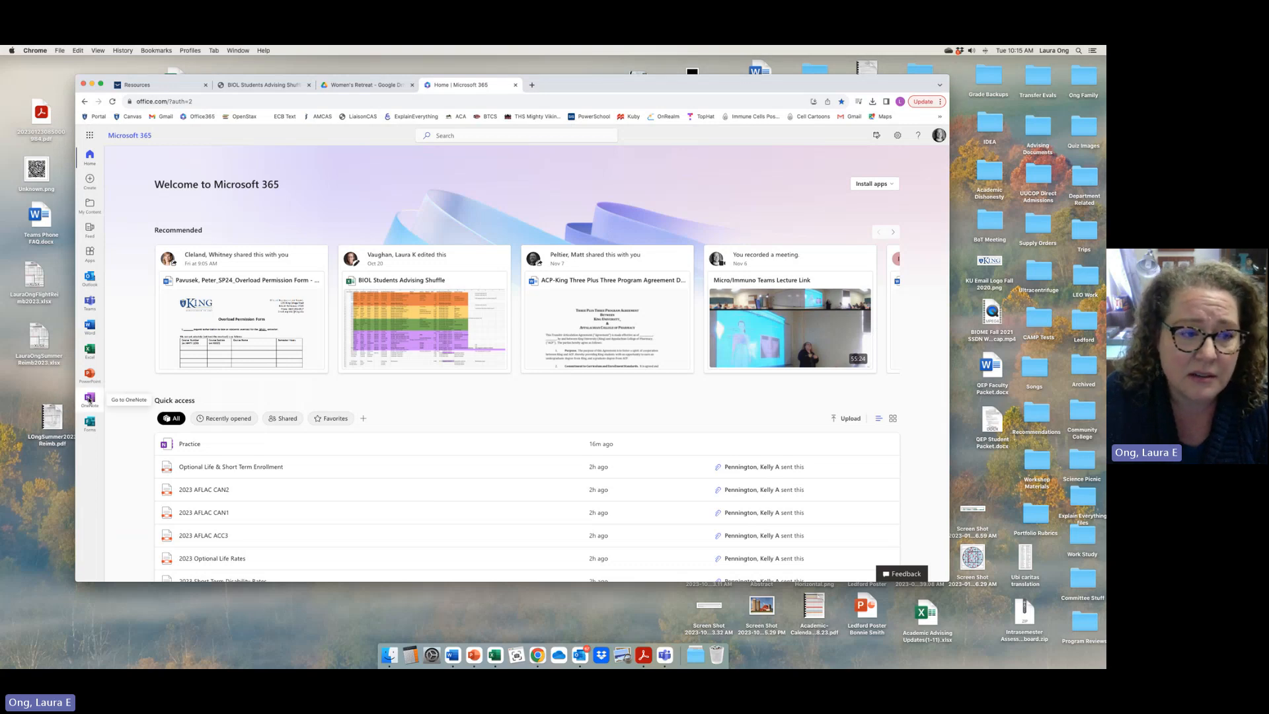
- From OneNote, create a new notebook titled with the owner's name plus 'Portfolio'
{"action": "left_click", "coordinate": [90, 399]}
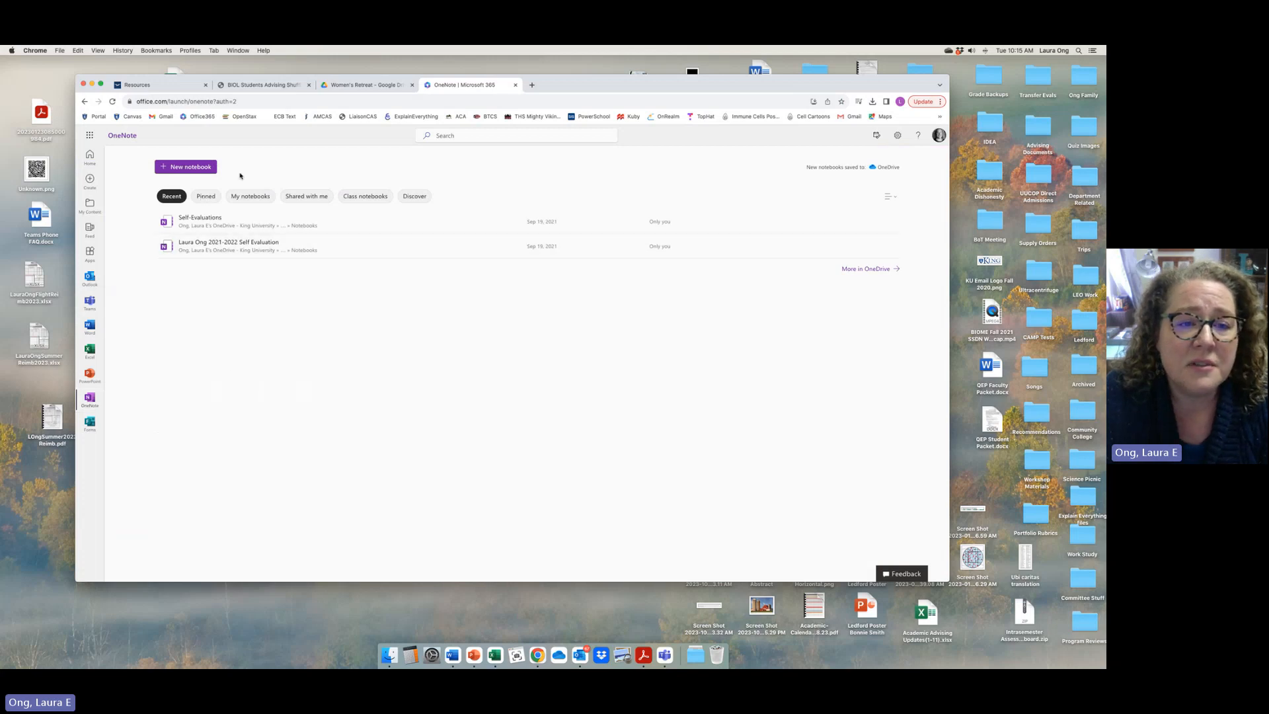
{"action": "left_click", "coordinate": [186, 169]}
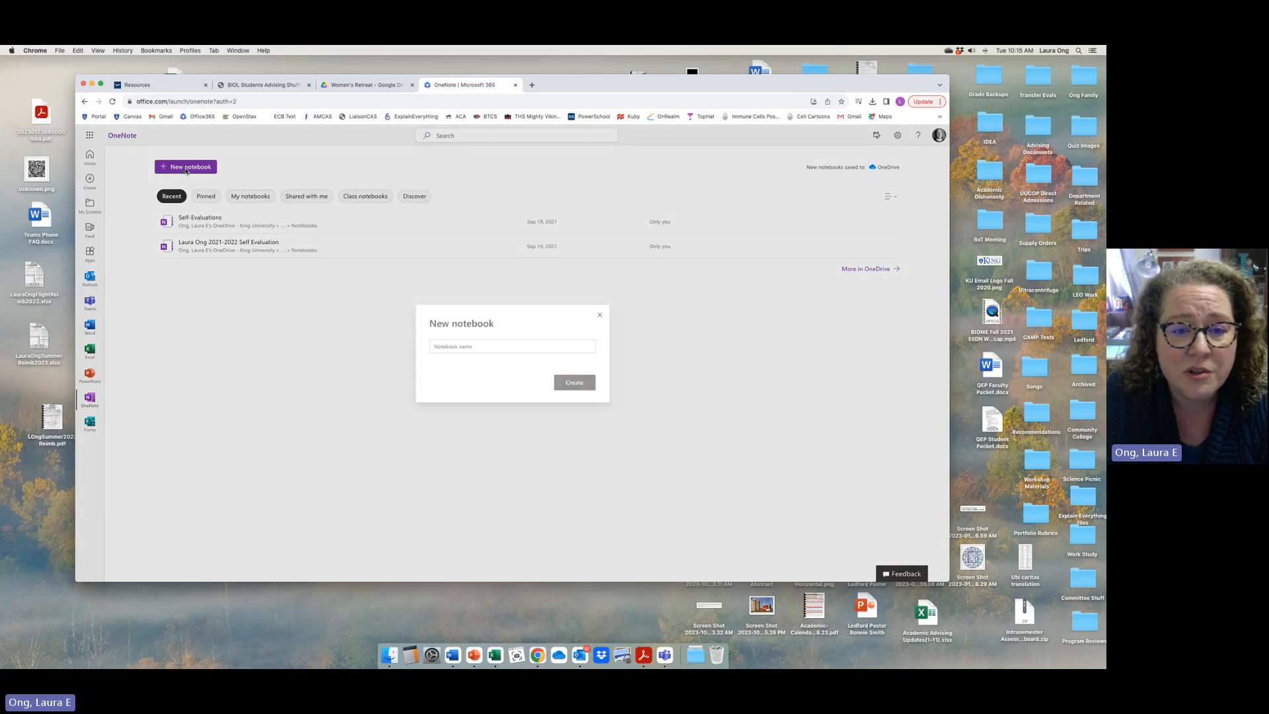
{"action": "left_click", "coordinate": [490, 346]}
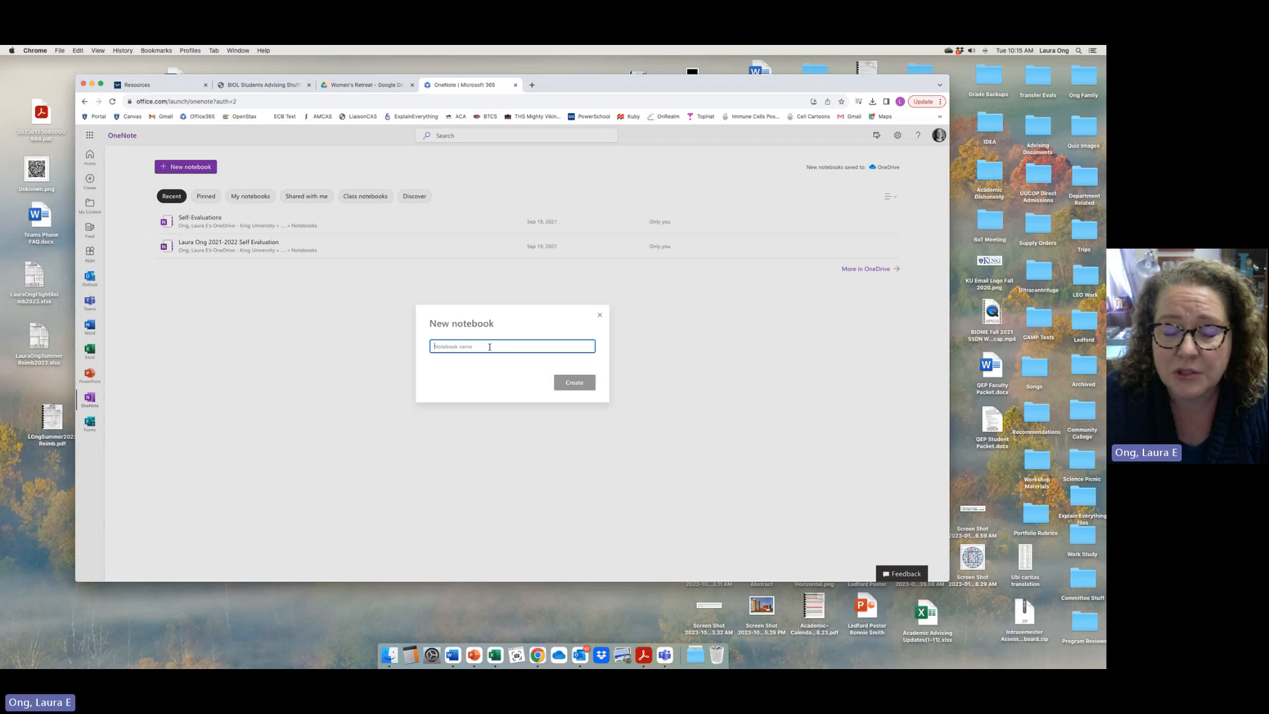
{"action": "type", "text": "Lura"}
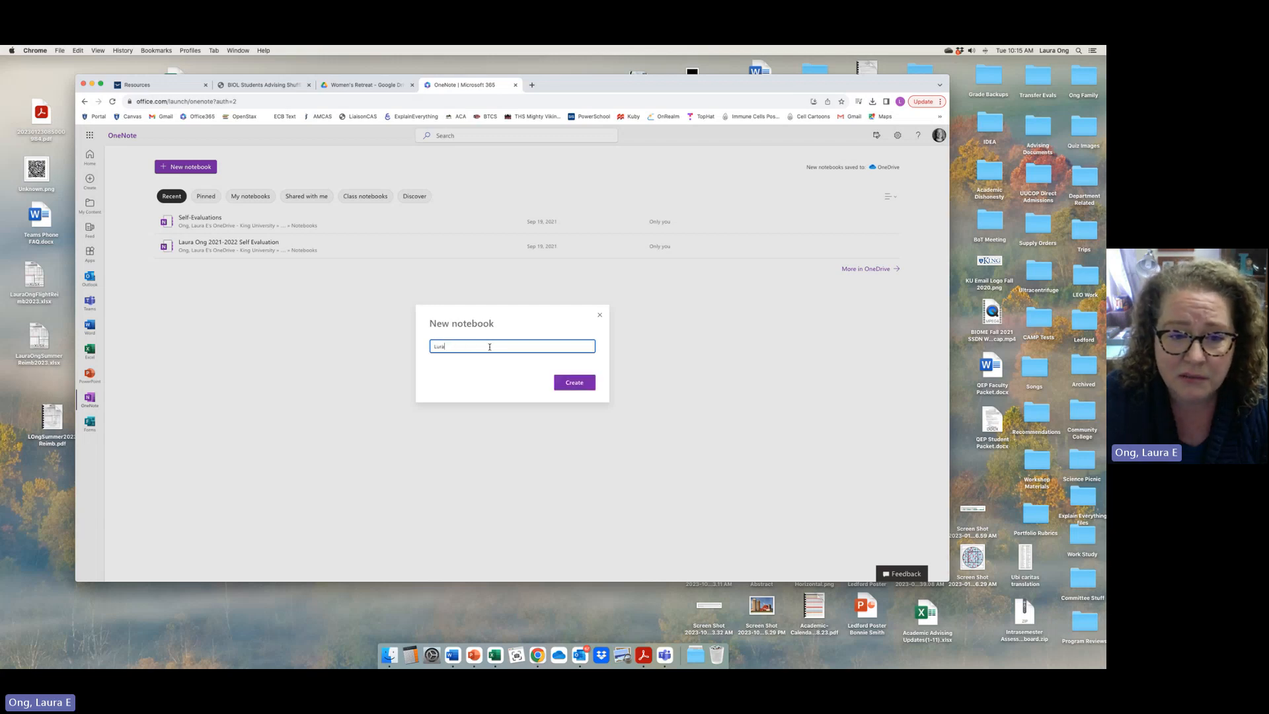
{"action": "type", "text": "ura"}
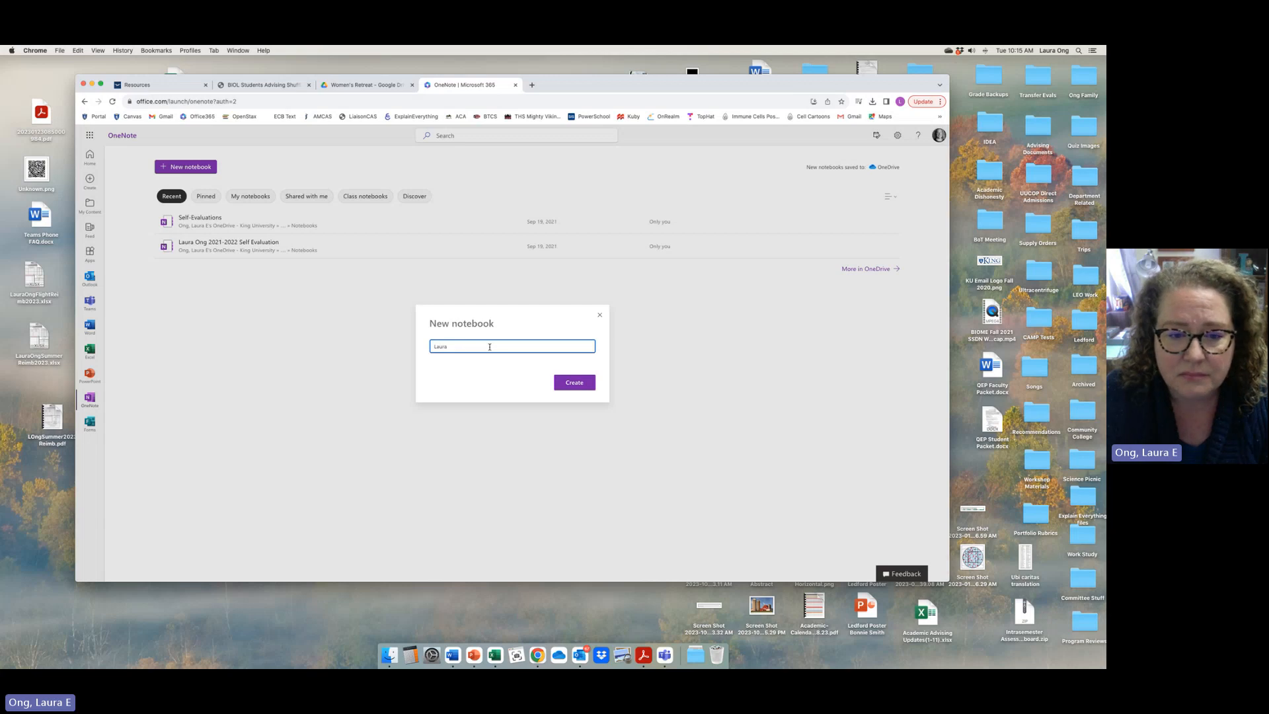
{"action": "type", "text": " ong Ong Portfolio"}
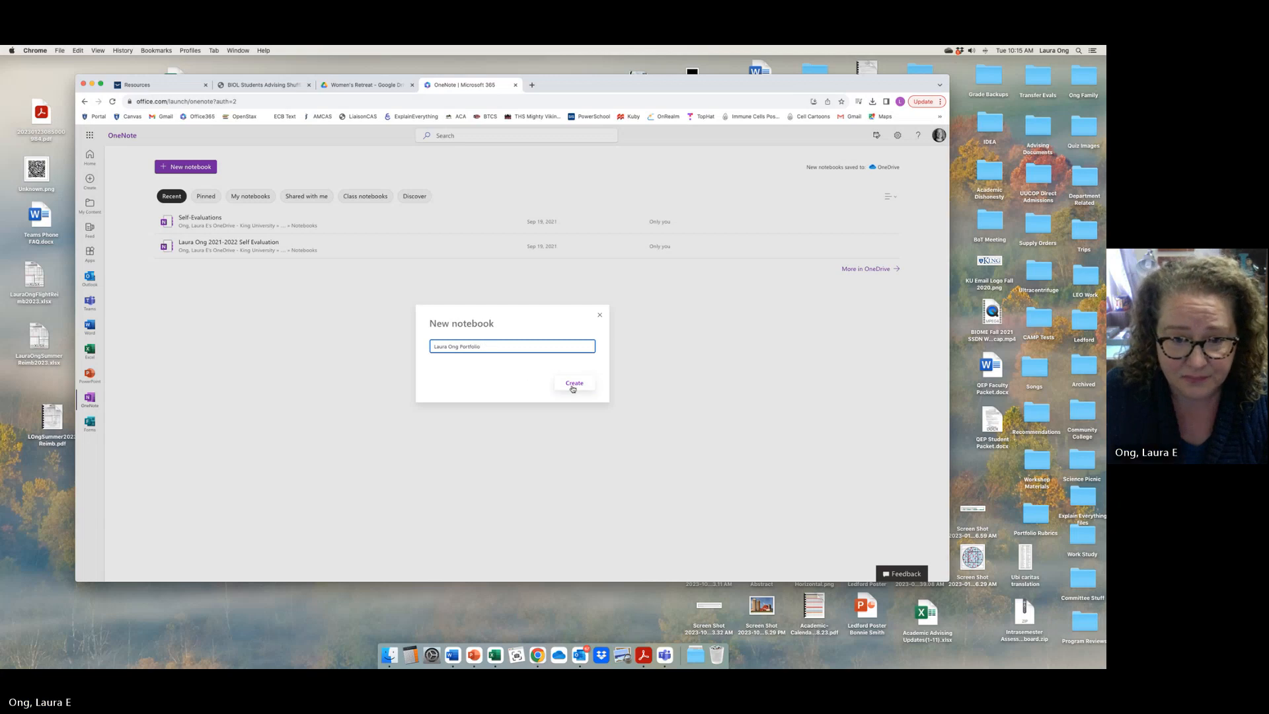
{"action": "left_click", "coordinate": [573, 386]}
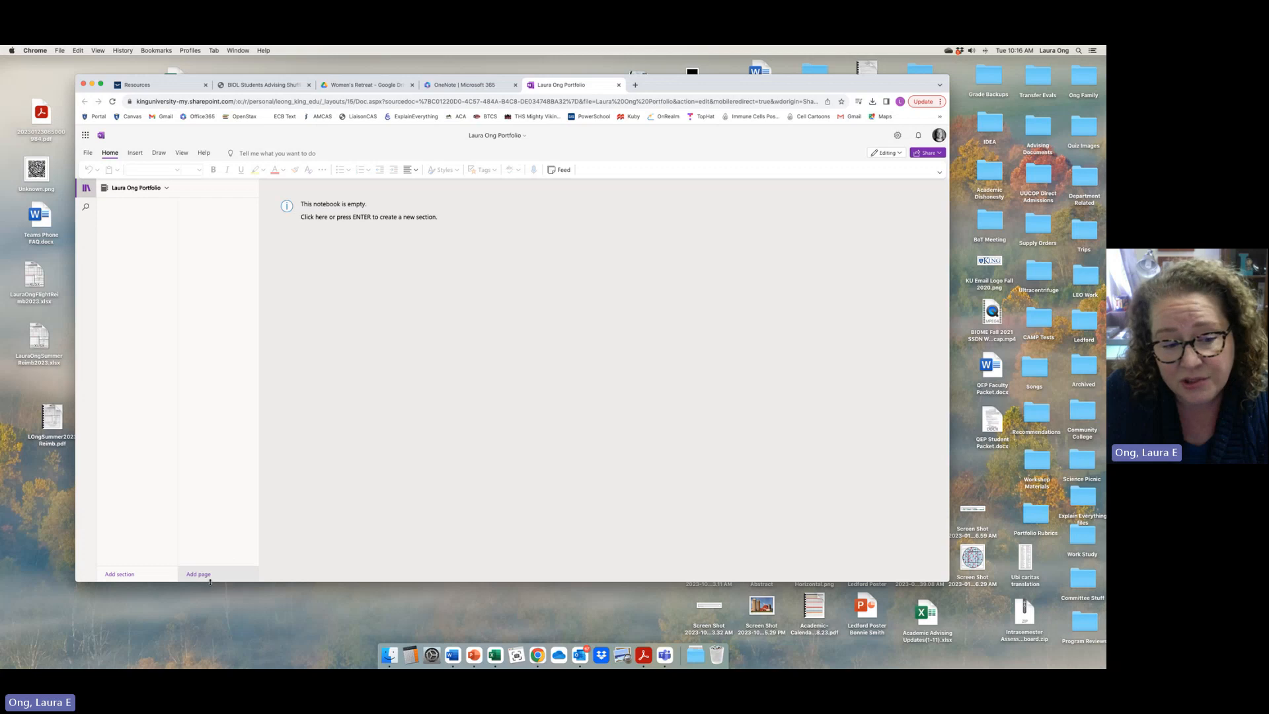
- Add the Curriculum Vita, Personal Statements and Presentations sections
{"action": "left_click", "coordinate": [131, 576]}
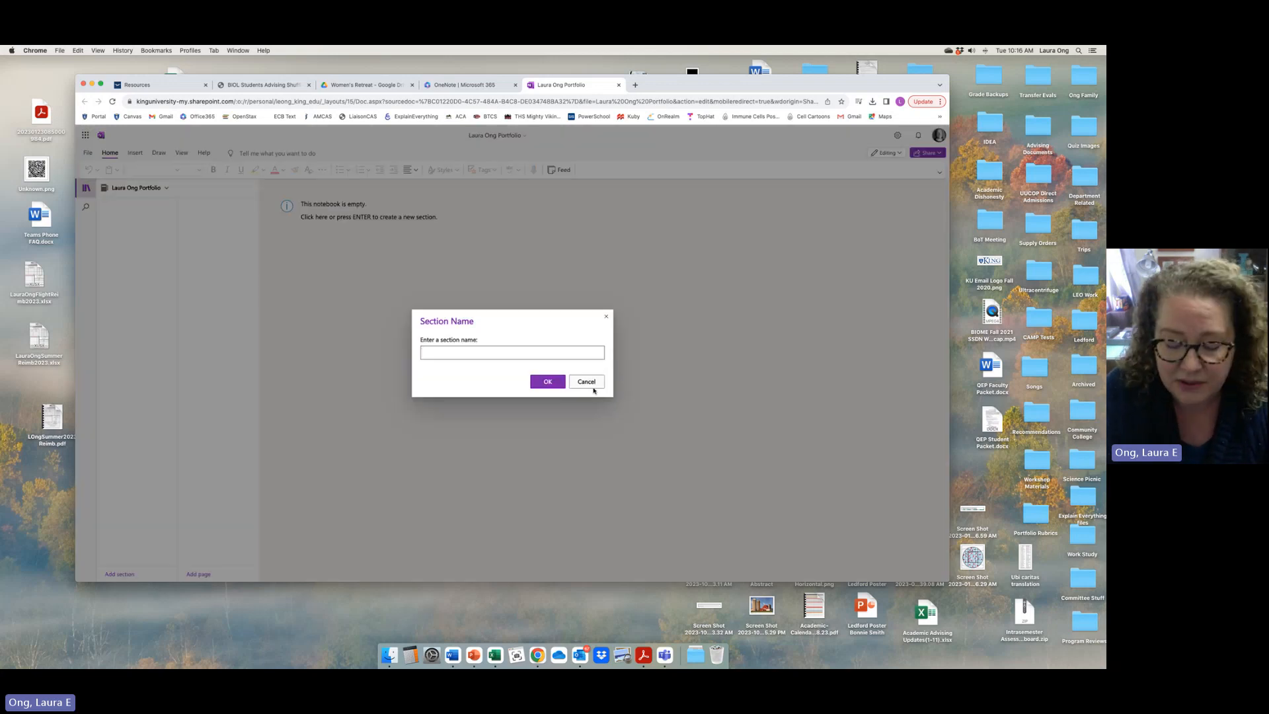
{"action": "type", "text": "Curricul"}
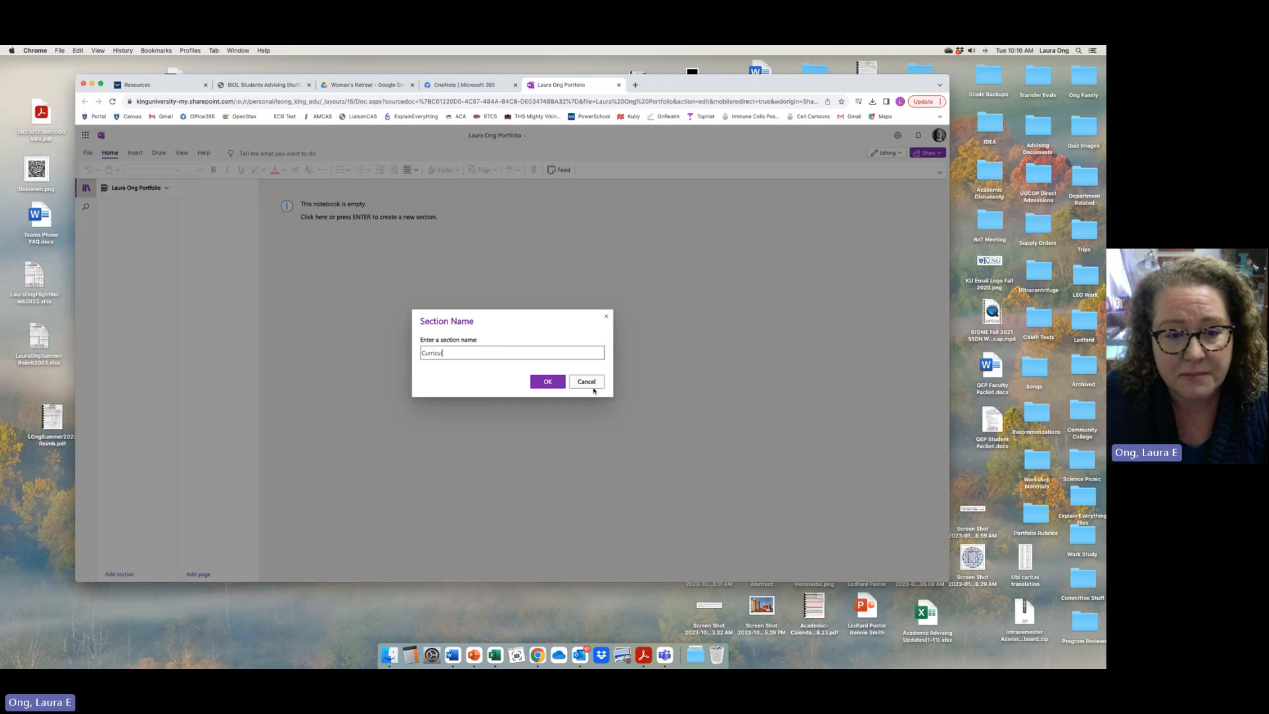
{"action": "type", "text": "um Vita"}
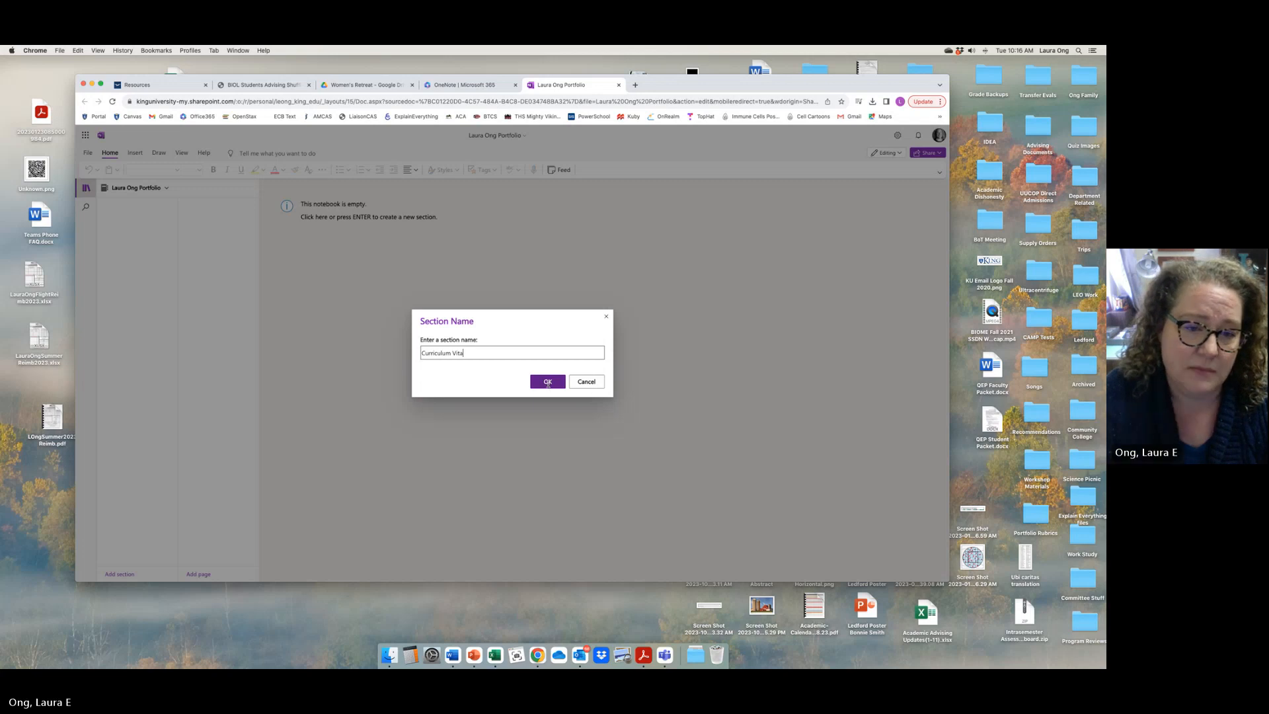
{"action": "left_click", "coordinate": [548, 384]}
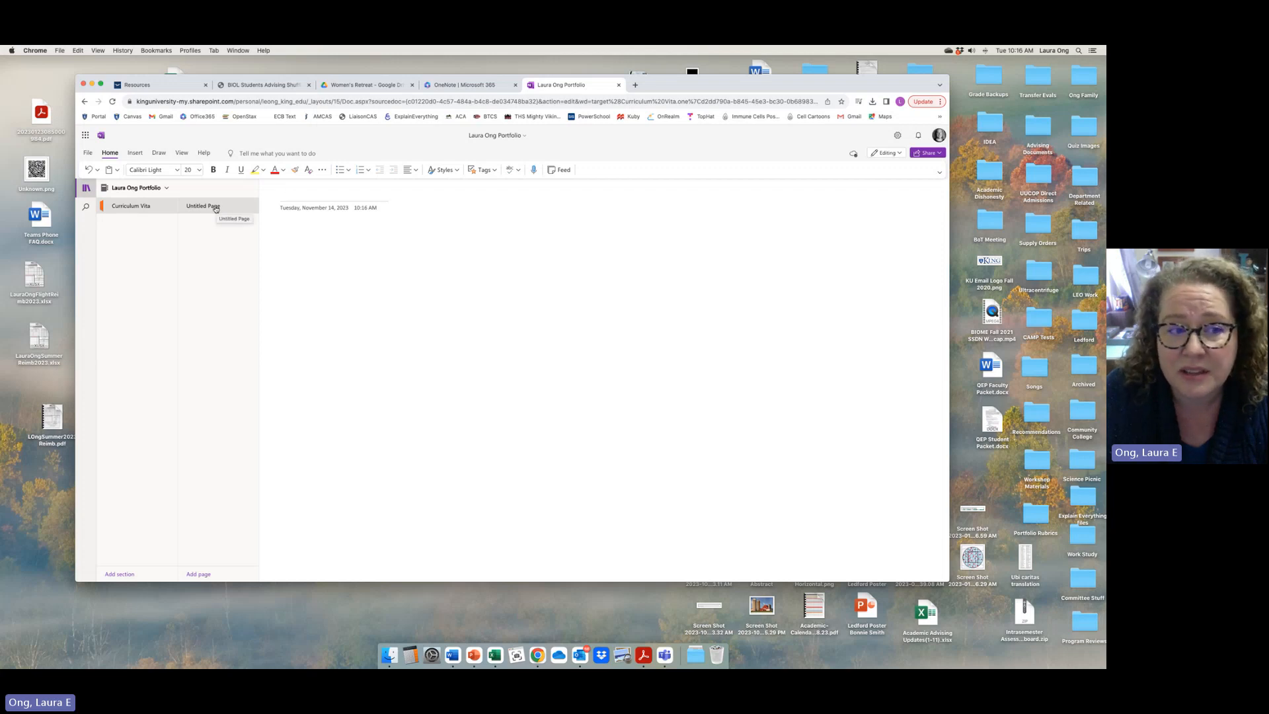
{"action": "left_click", "coordinate": [127, 574]}
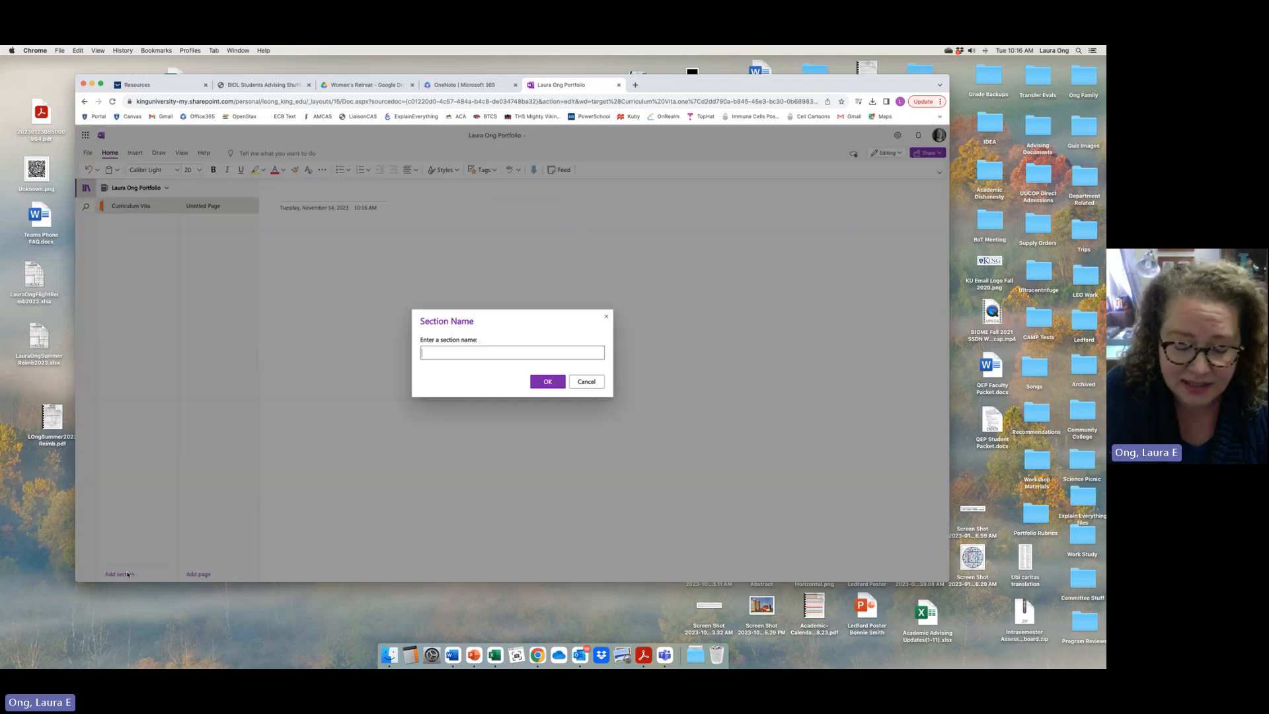
{"action": "type", "text": "Personal"}
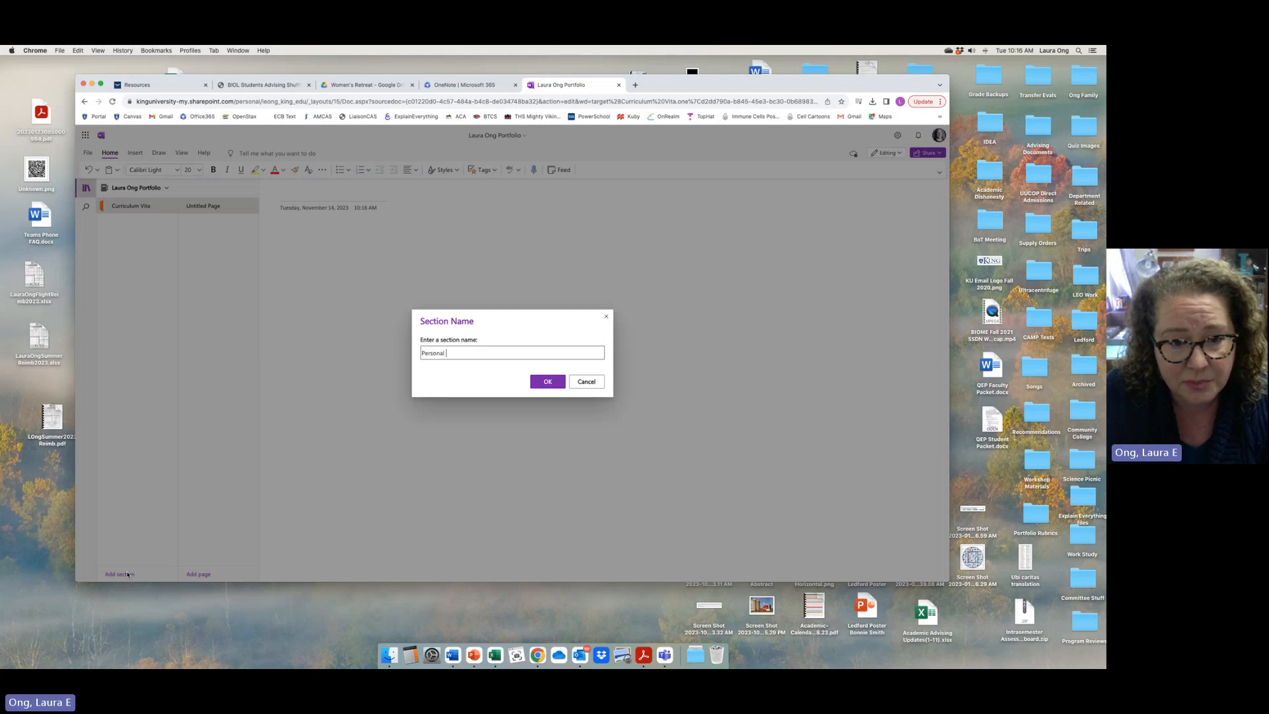
{"action": "type", "text": " Statement"}
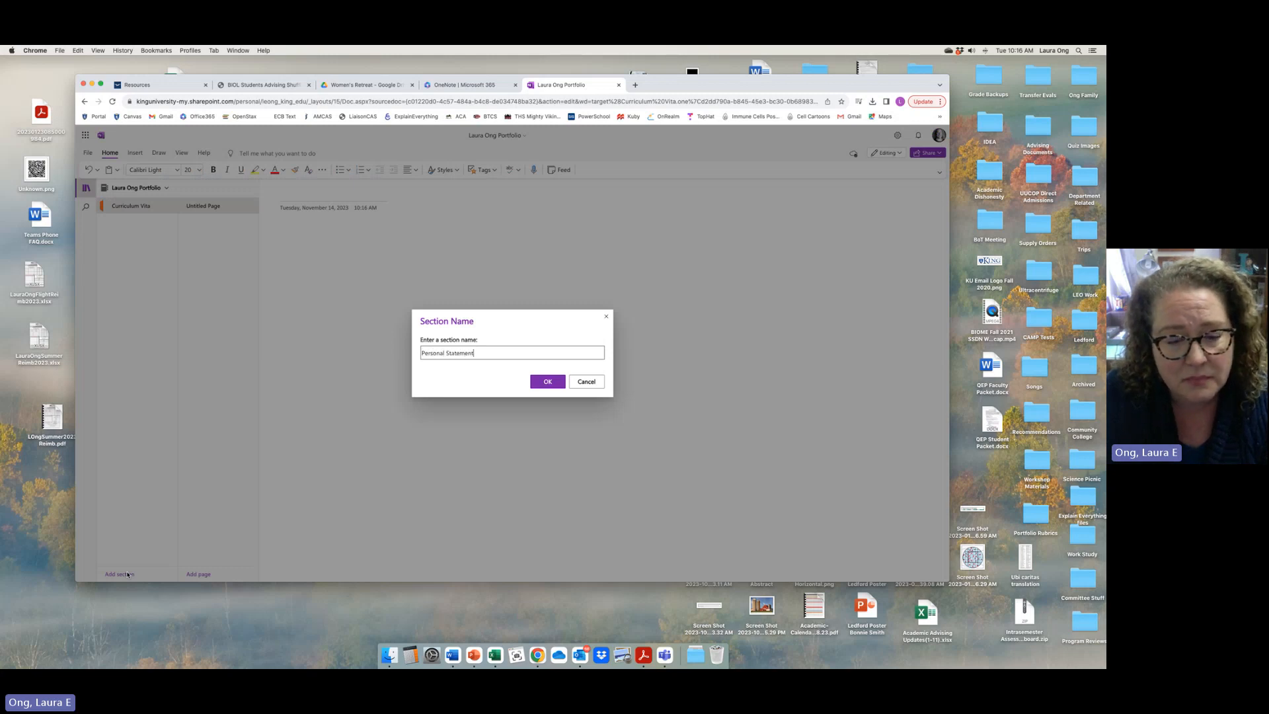
{"action": "type", "text": "s"}
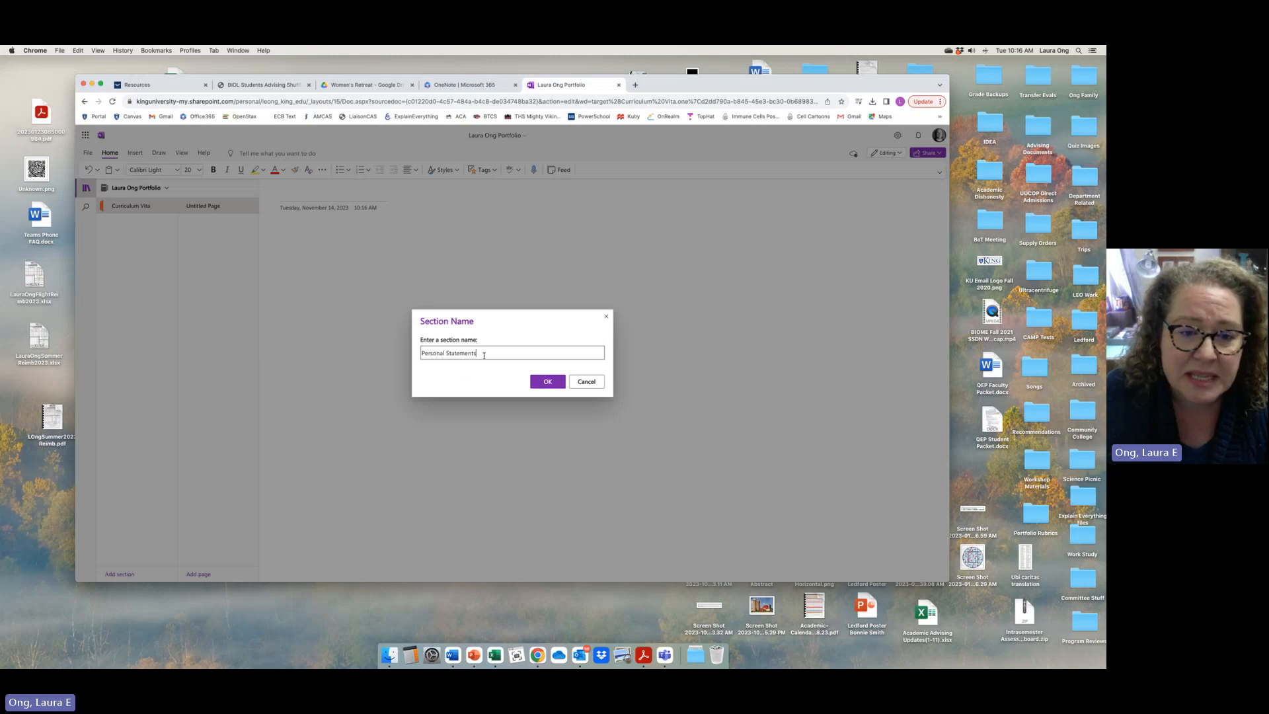
{"action": "left_click", "coordinate": [547, 382]}
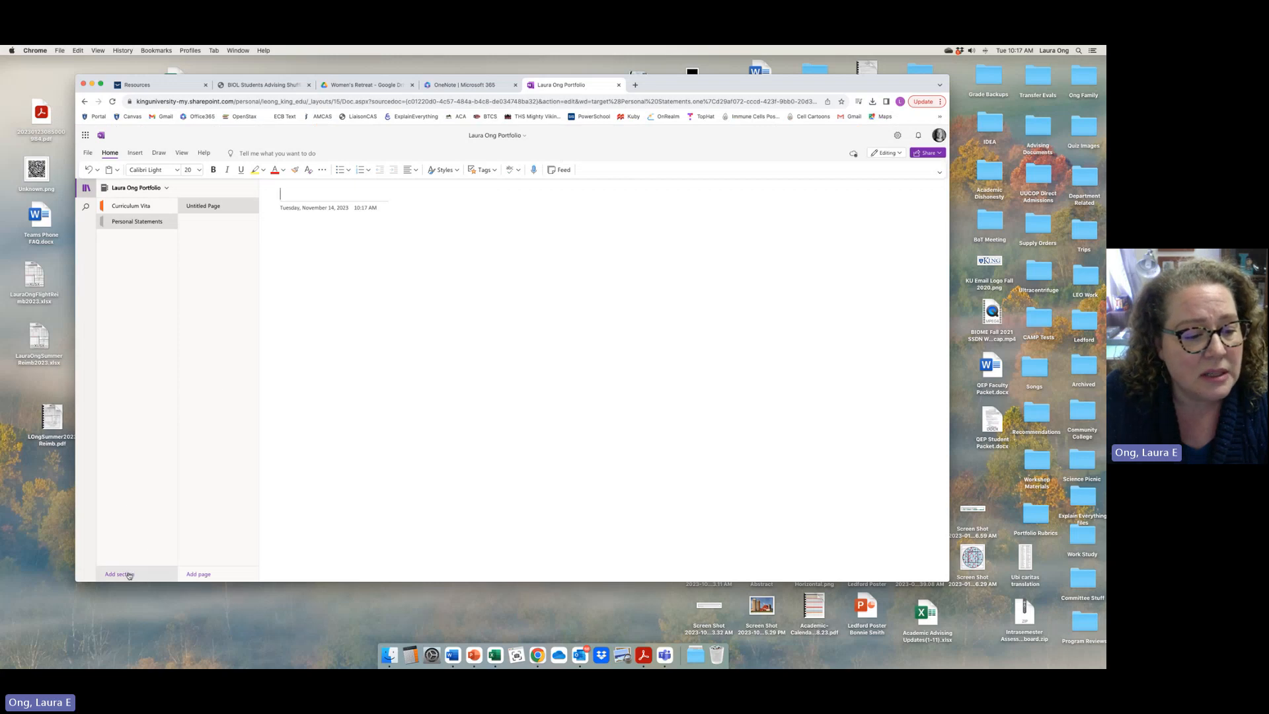
{"action": "left_click", "coordinate": [128, 574]}
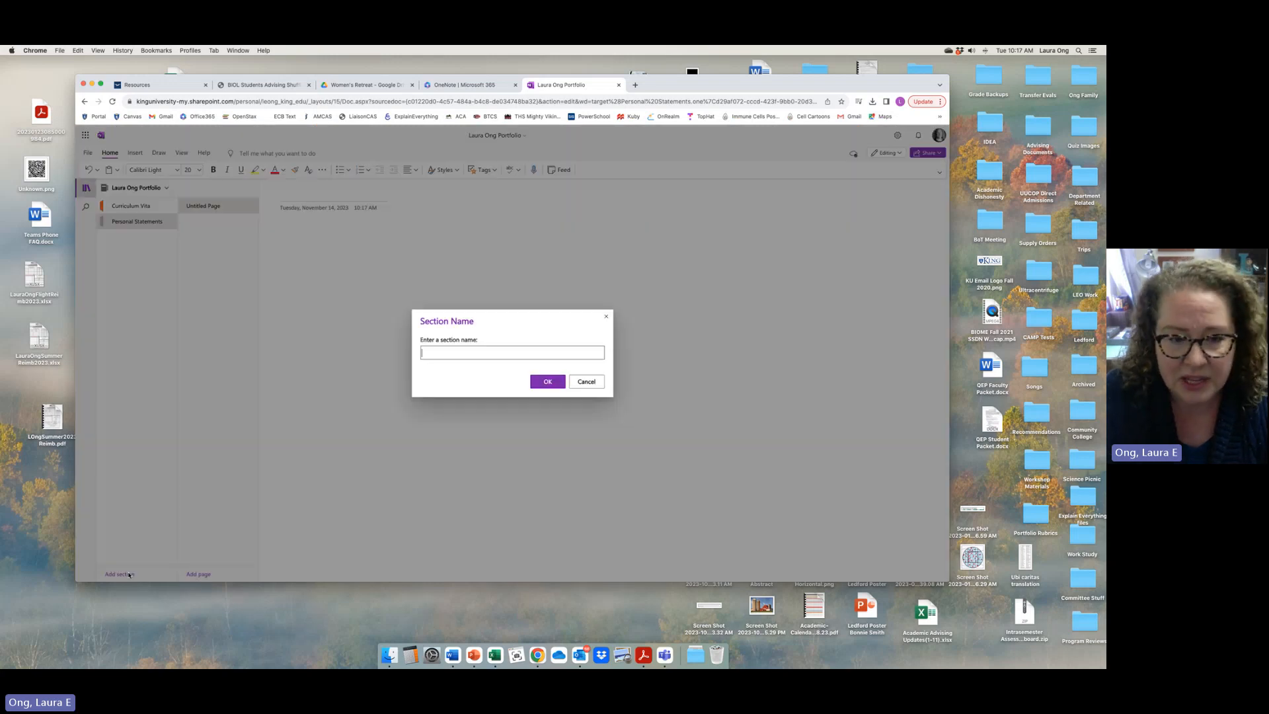
{"action": "type", "text": "Pres"}
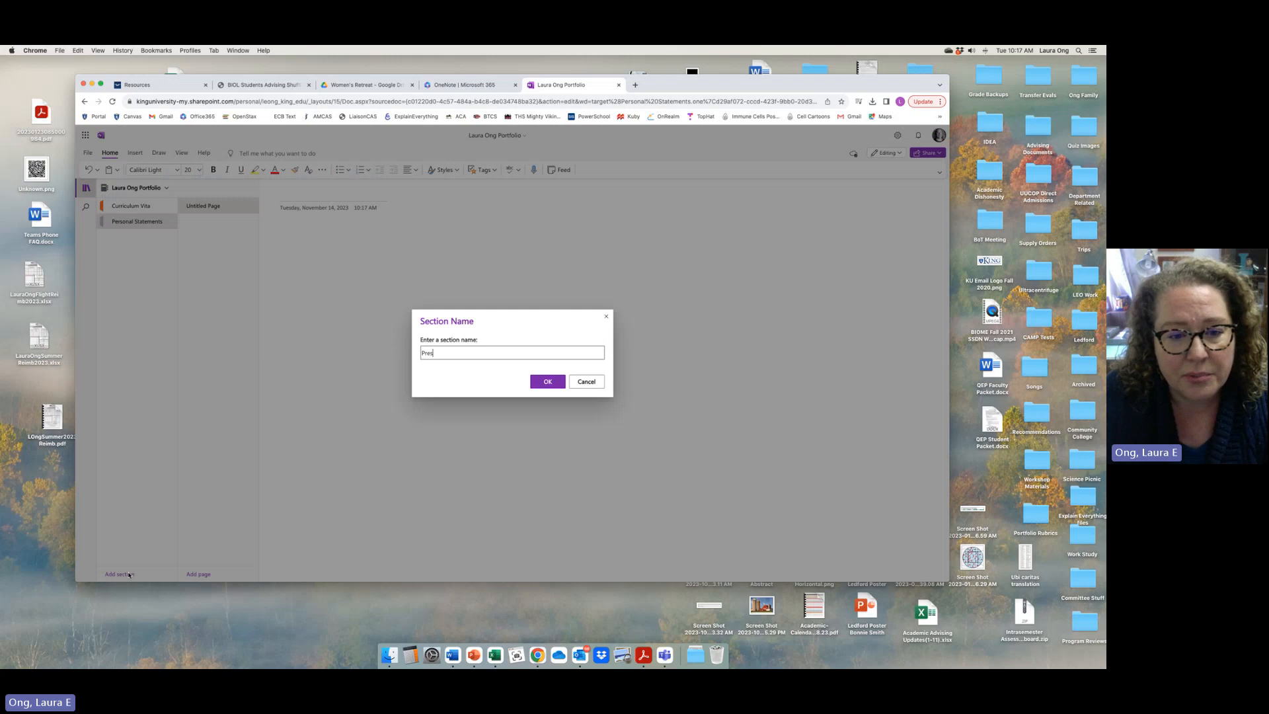
{"action": "type", "text": "entations"}
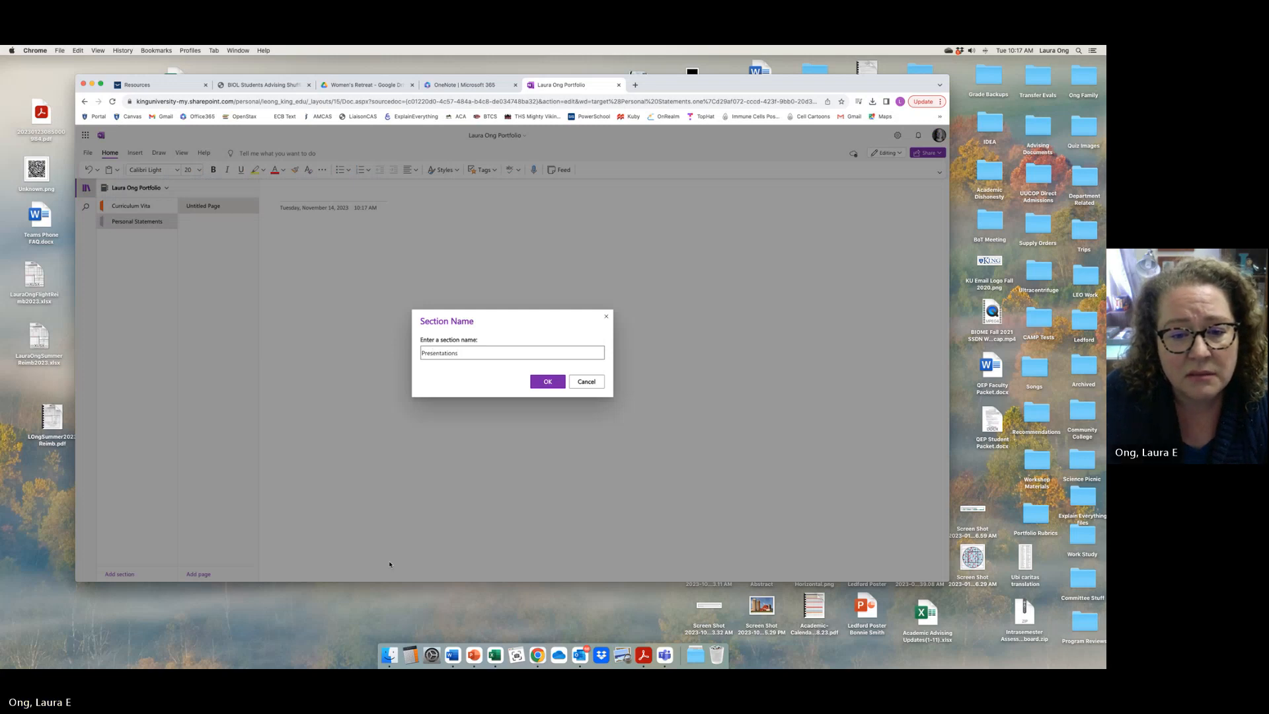
{"action": "left_click", "coordinate": [547, 382]}
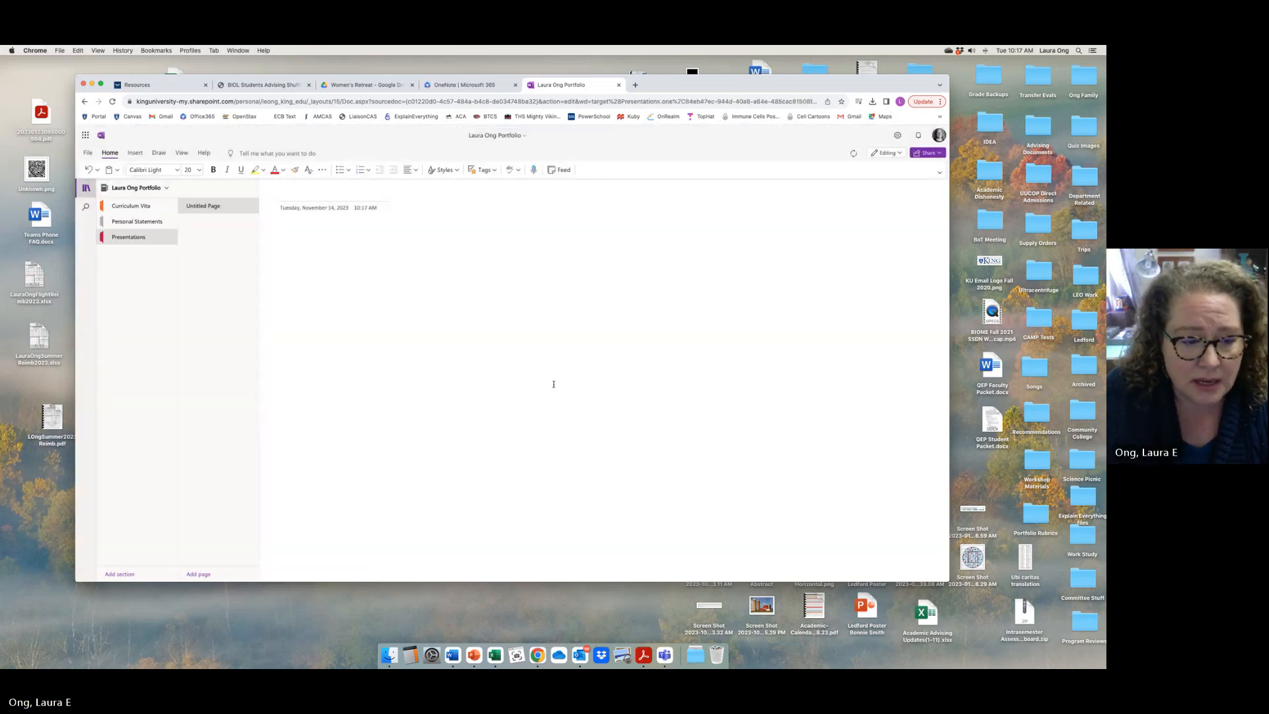
- Add the Writing Samples, Lab Reports and Other sections
{"action": "left_click", "coordinate": [126, 574]}
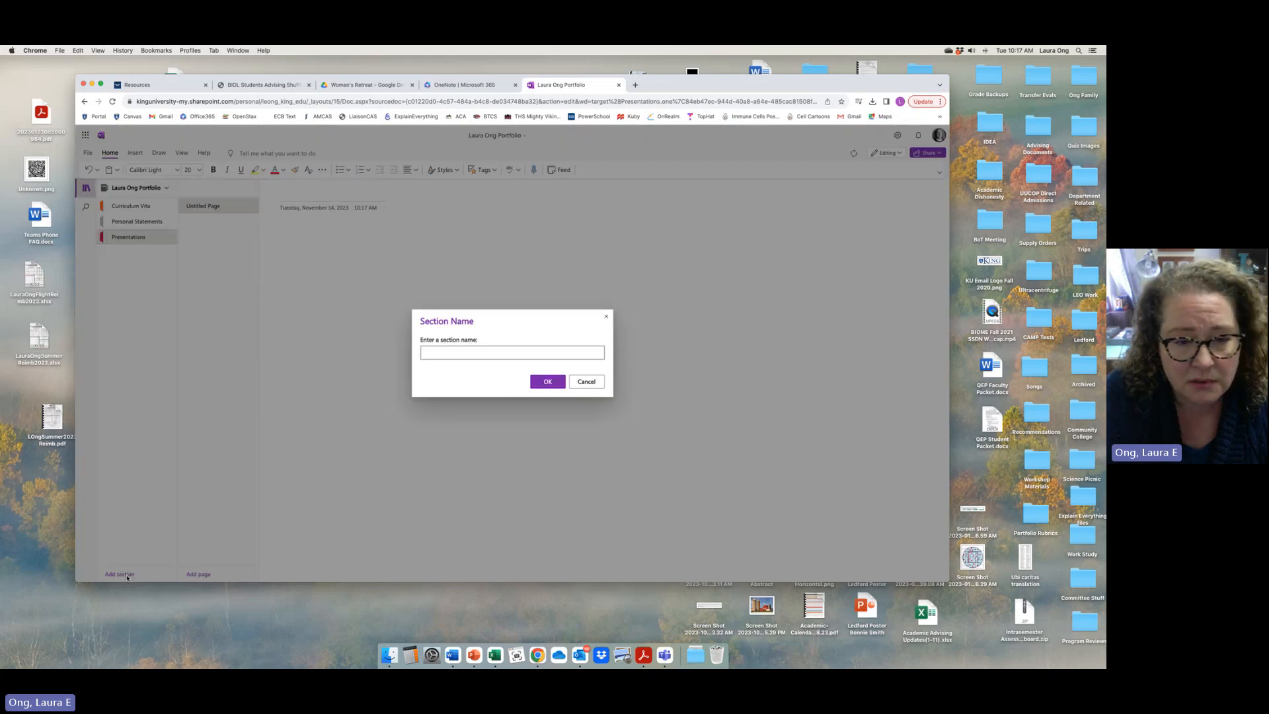
{"action": "type", "text": "Writing Samples"}
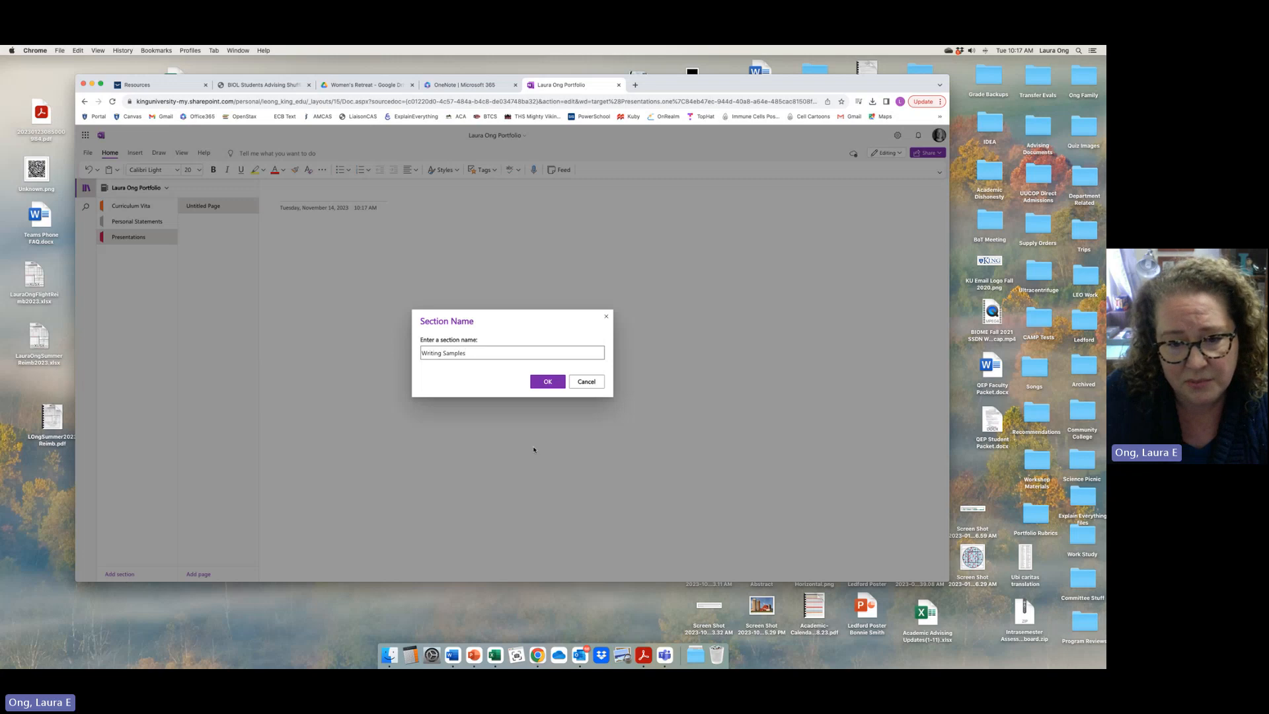
{"action": "left_click", "coordinate": [549, 382]}
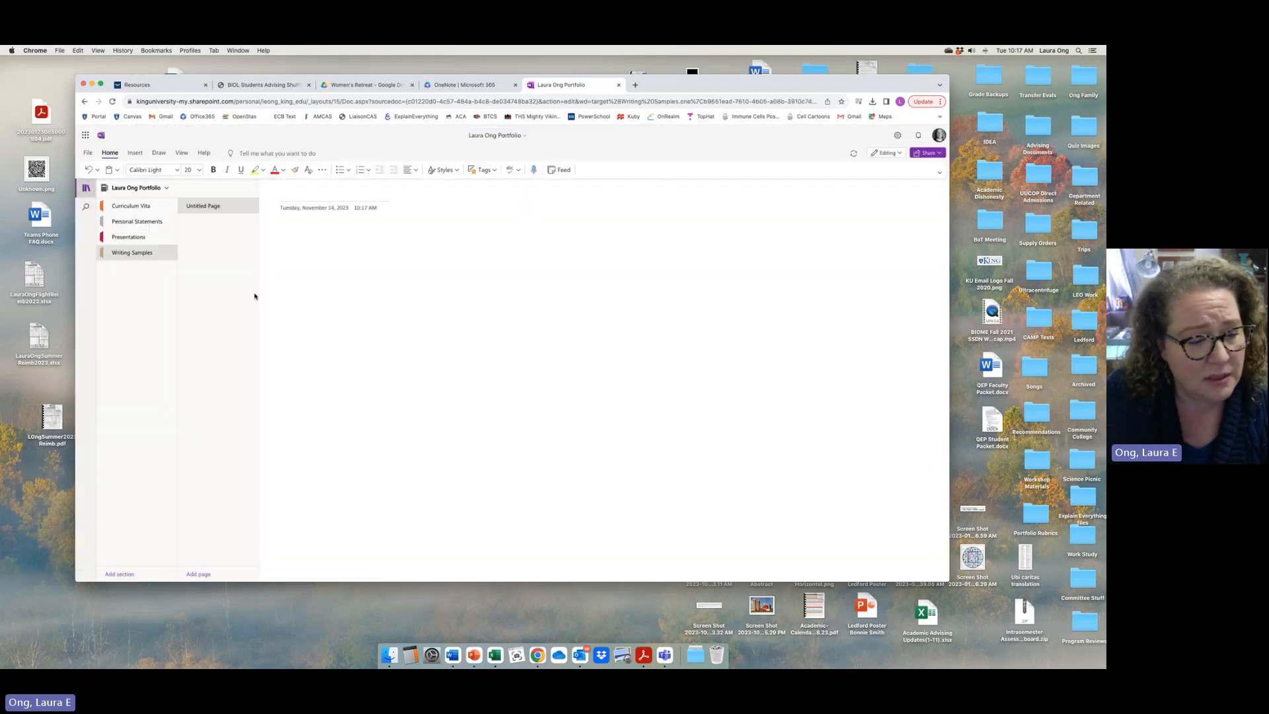
{"action": "left_click", "coordinate": [119, 573]}
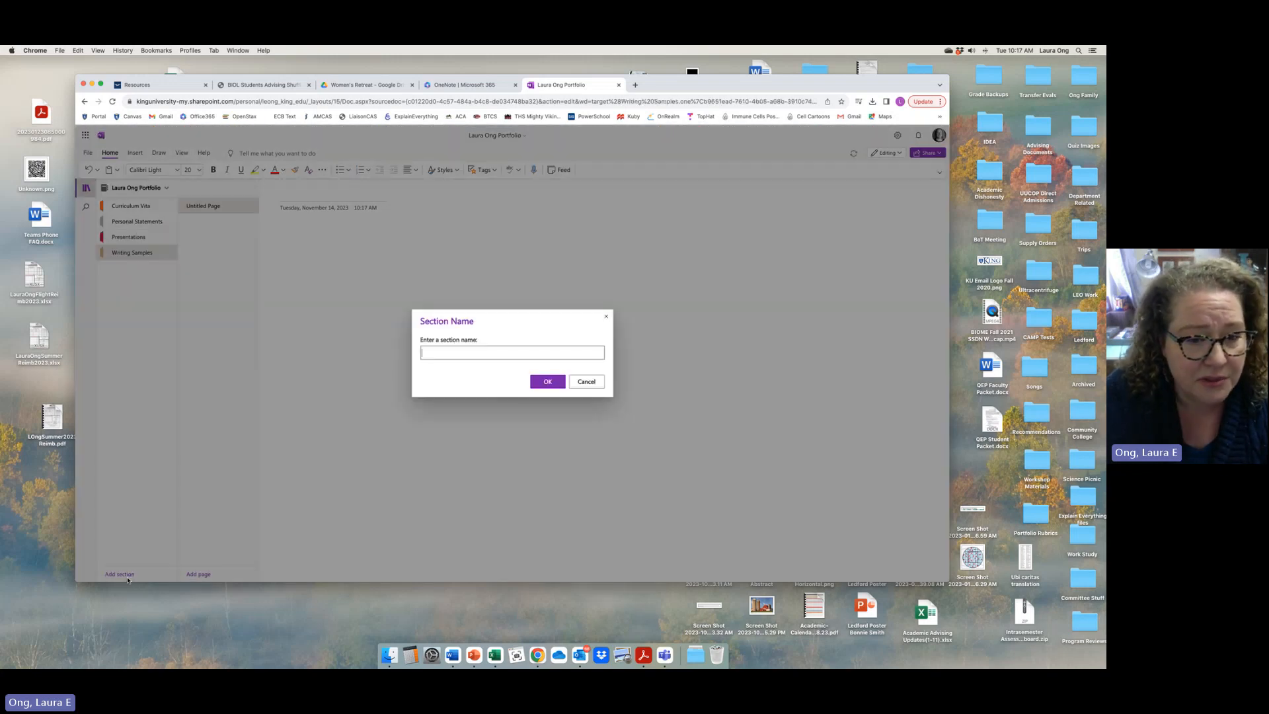
{"action": "type", "text": "Lab R"}
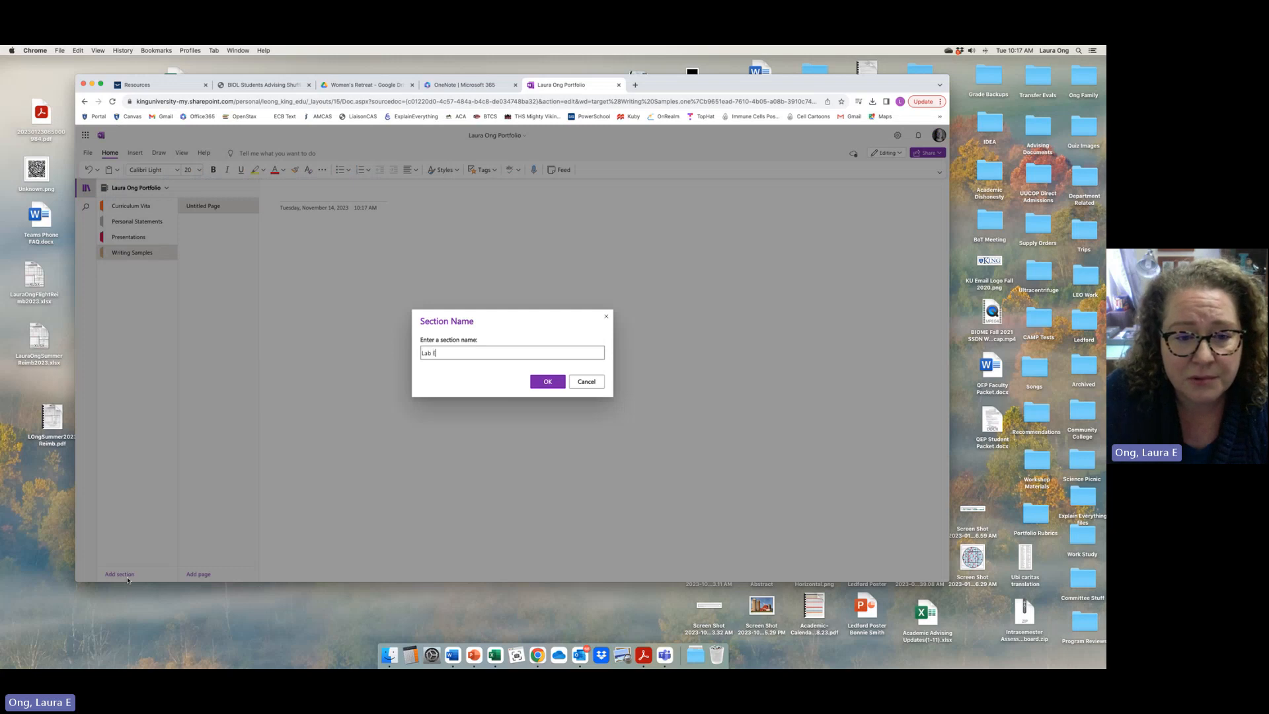
{"action": "type", "text": "eports"}
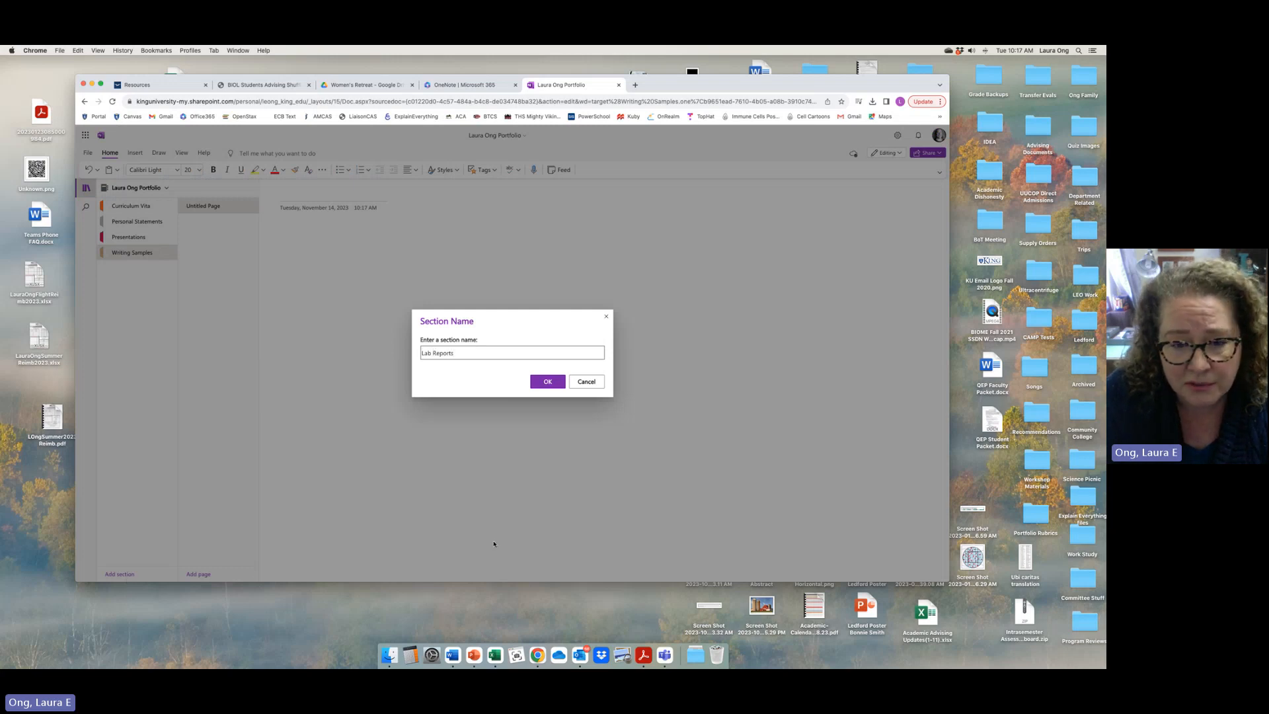
{"action": "left_click", "coordinate": [549, 381]}
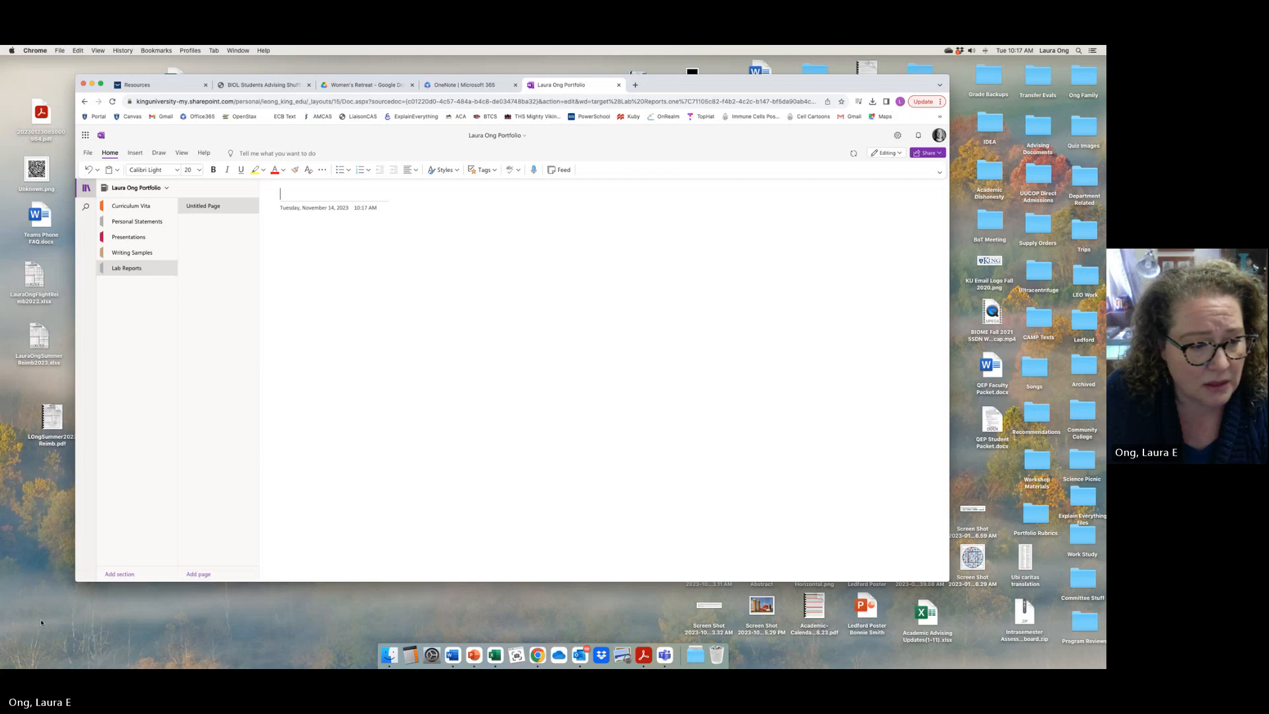
{"action": "left_click", "coordinate": [131, 575]}
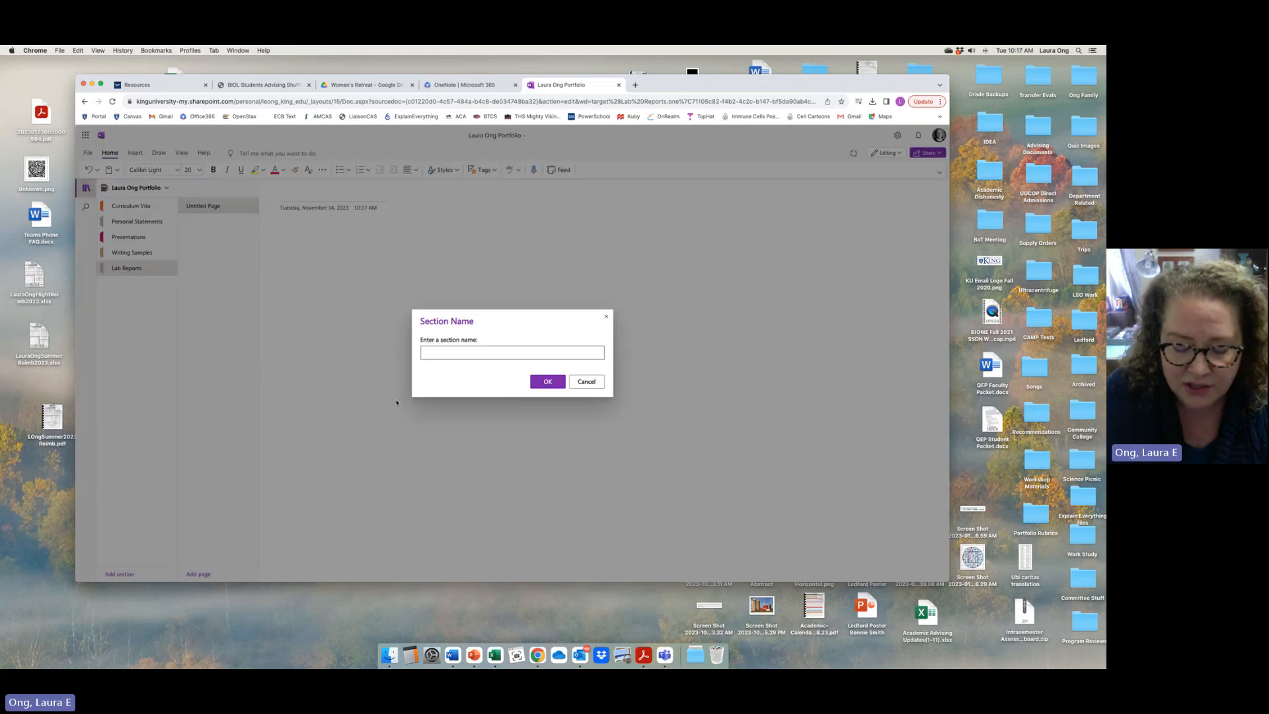
{"action": "type", "text": "Other"}
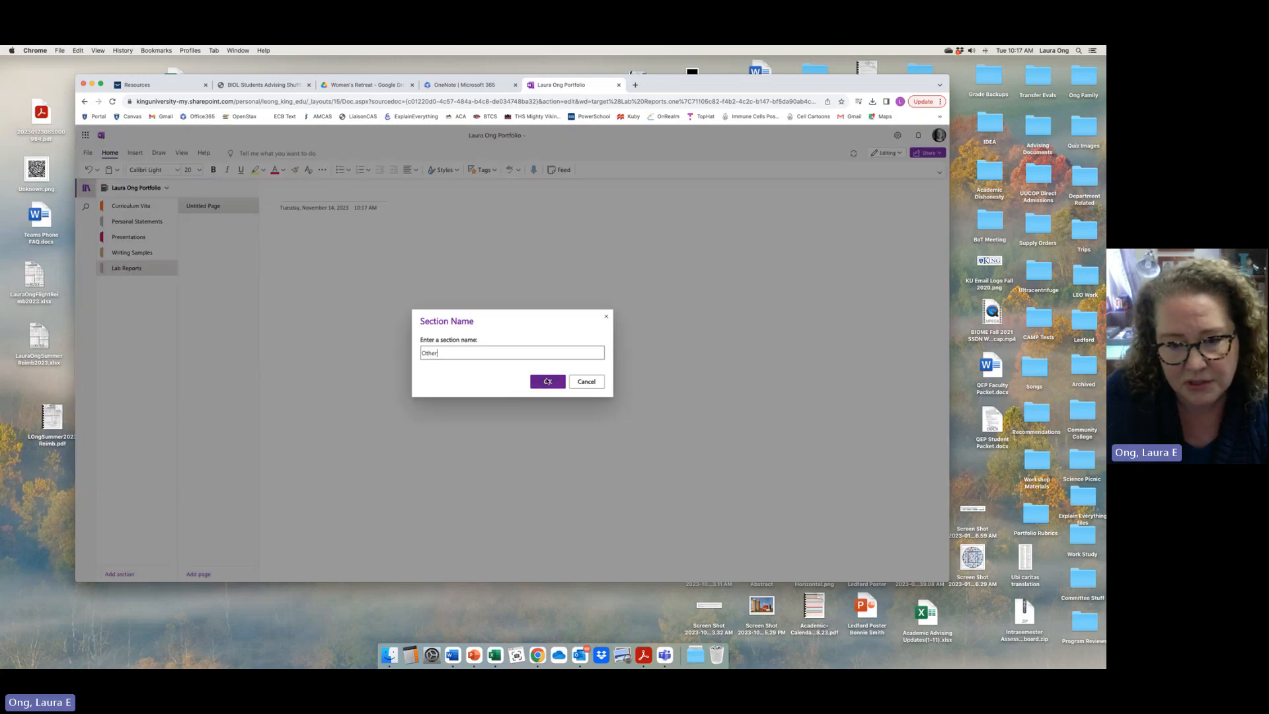
{"action": "left_click", "coordinate": [547, 382]}
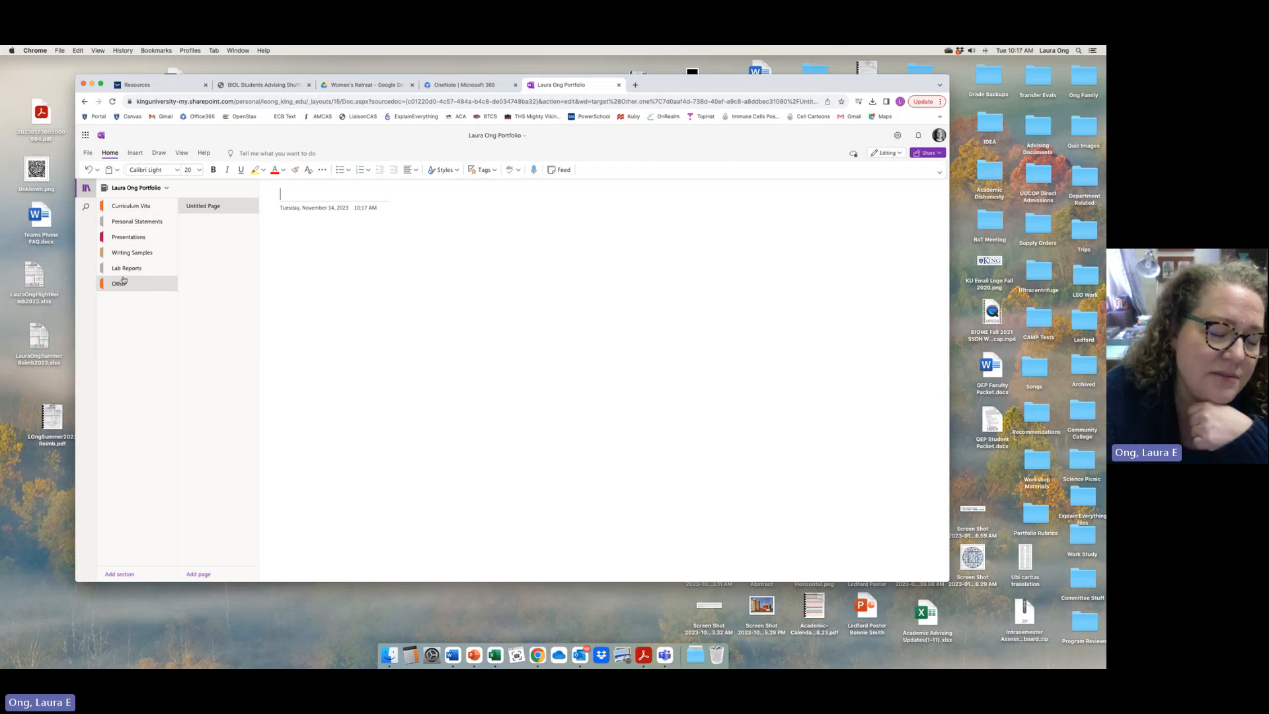
{"action": "left_click", "coordinate": [139, 209]}
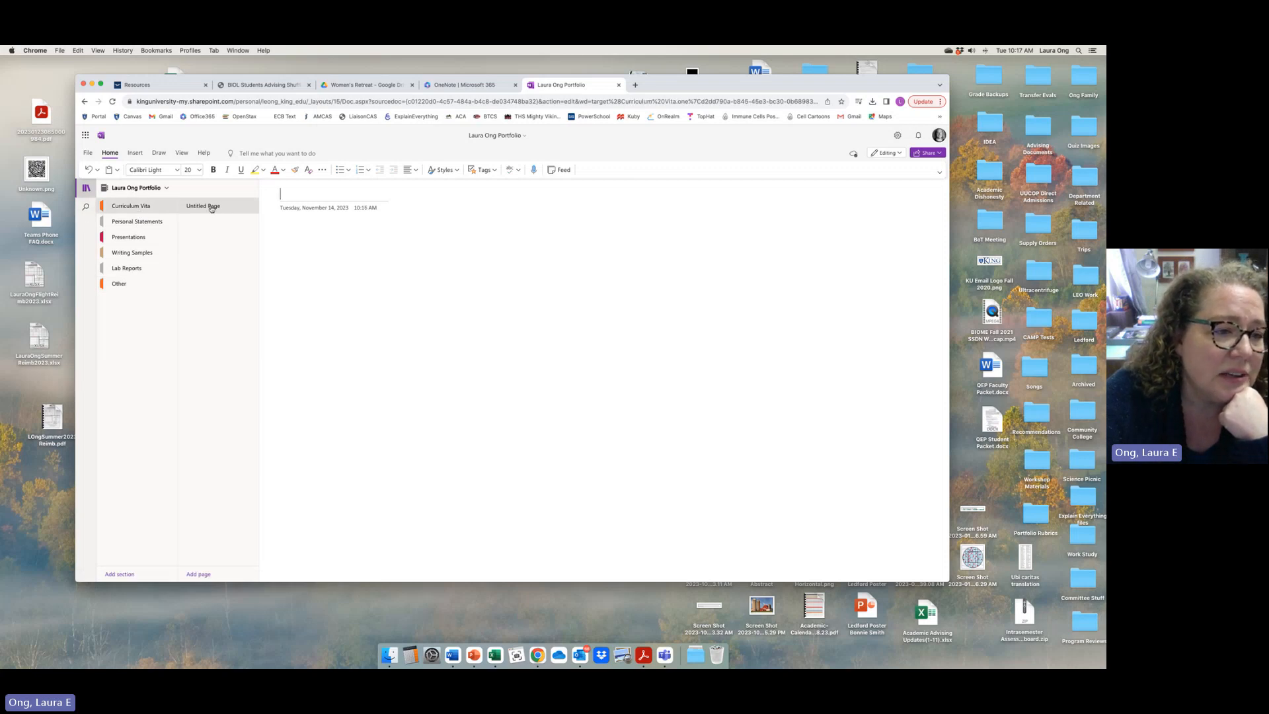
{"action": "left_click", "coordinate": [126, 223]}
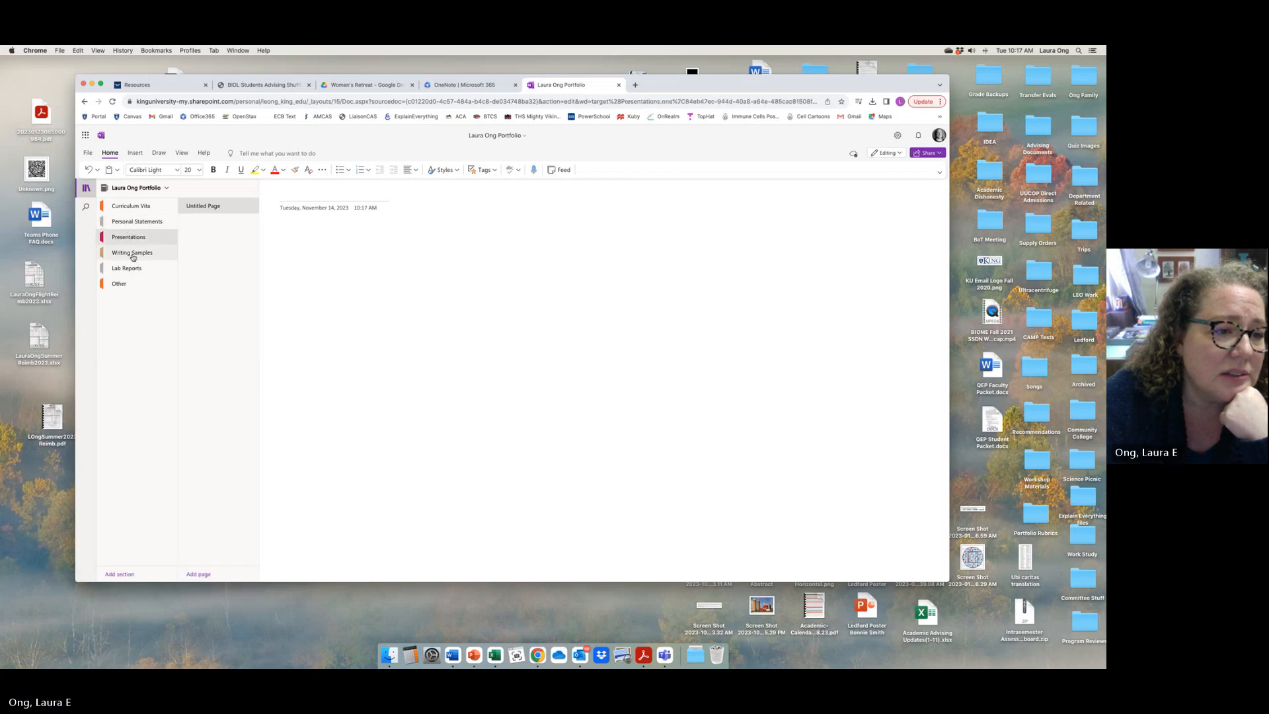
{"action": "left_click", "coordinate": [131, 253]}
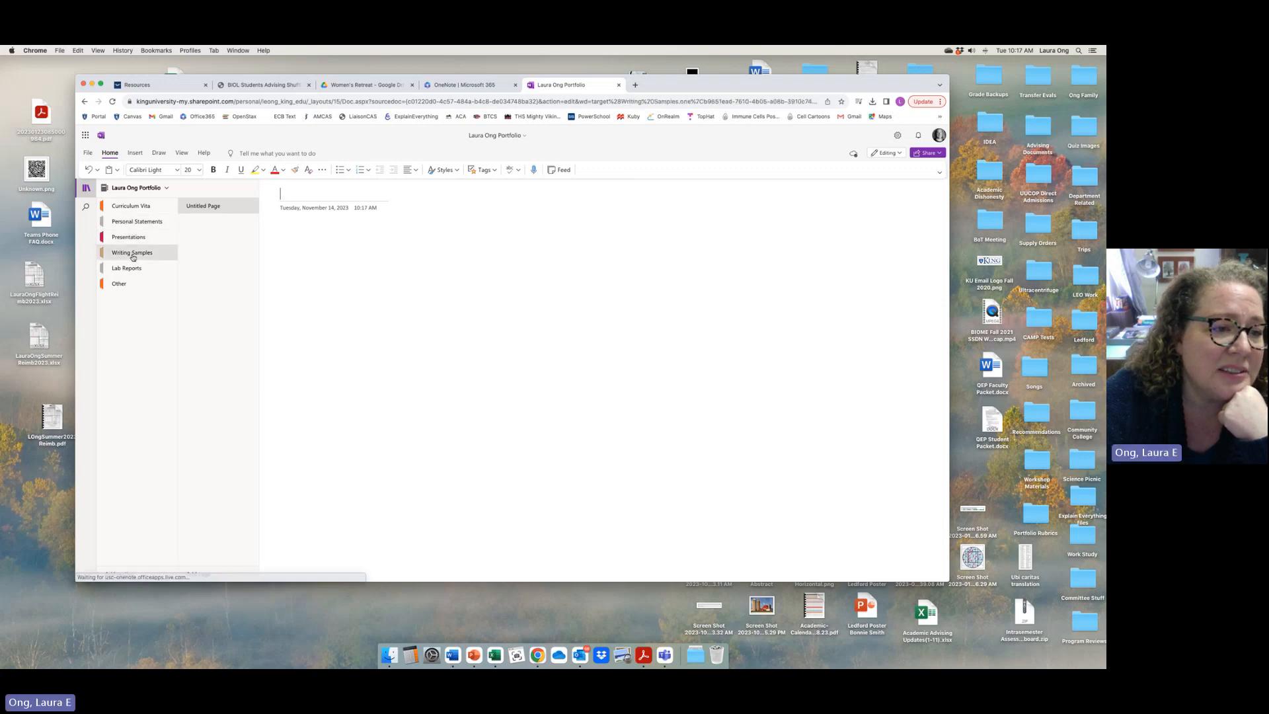
{"action": "left_click", "coordinate": [130, 284]}
{"action": "left_click", "coordinate": [131, 207]}
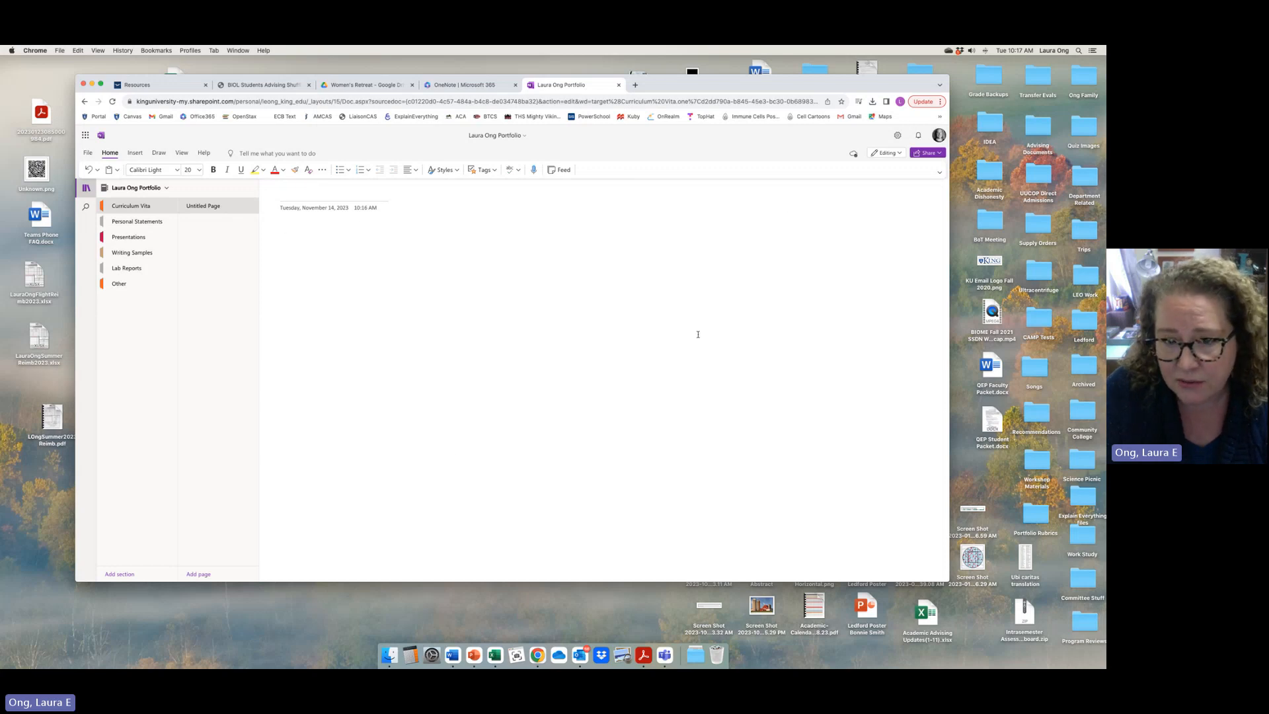
{"action": "left_click", "coordinate": [320, 195]}
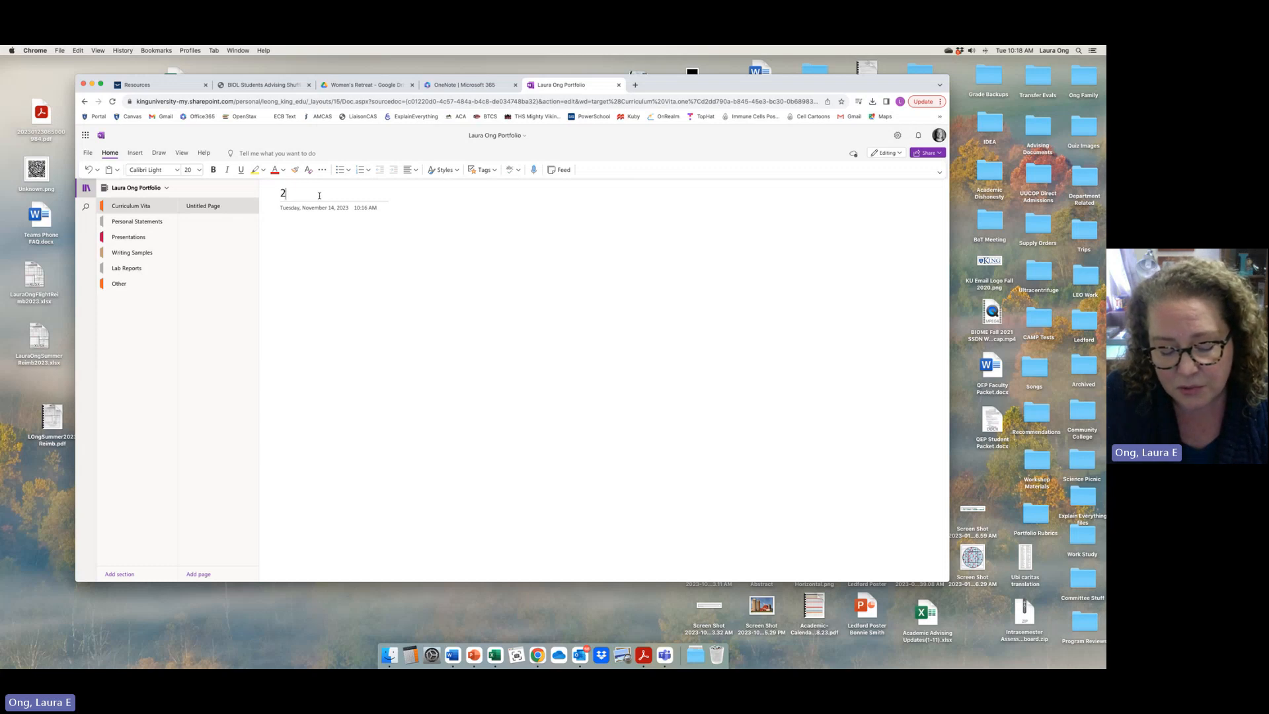
- Revise the draft title '2023 CV Short Version' to '2023 Fall CV'
{"action": "type", "text": "2023 CV"}
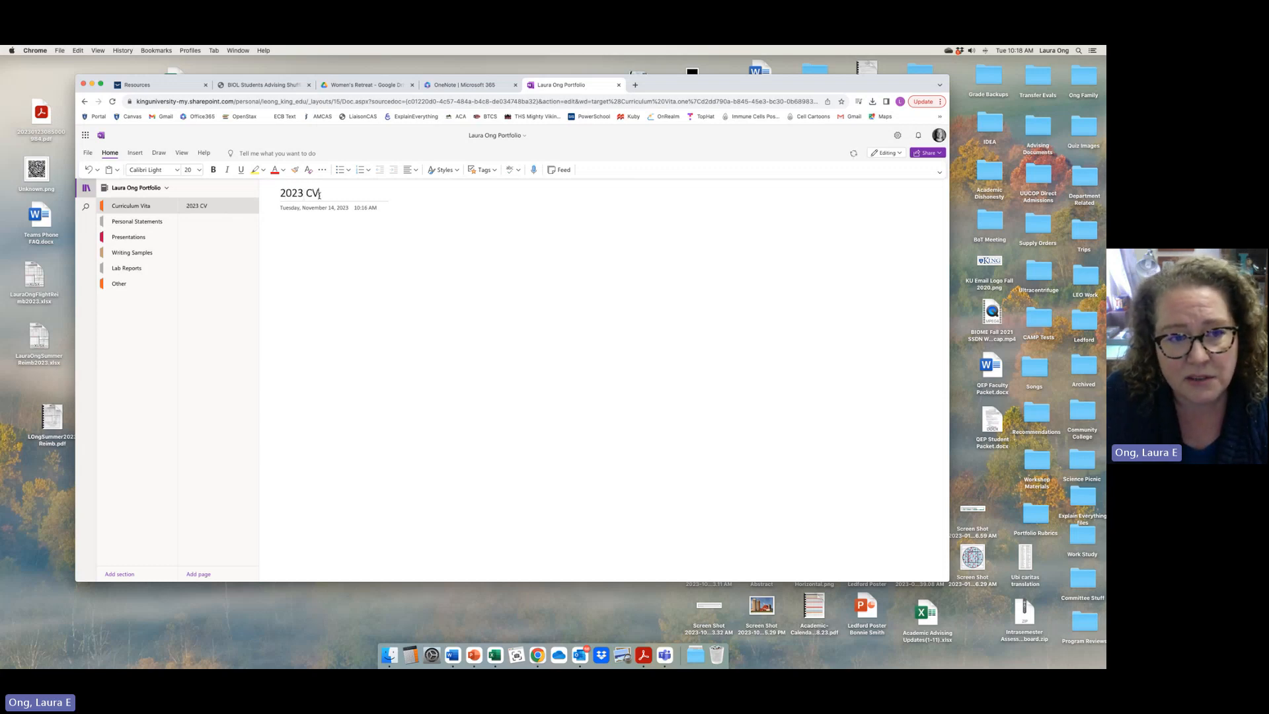
{"action": "type", "text": " Short Versi"}
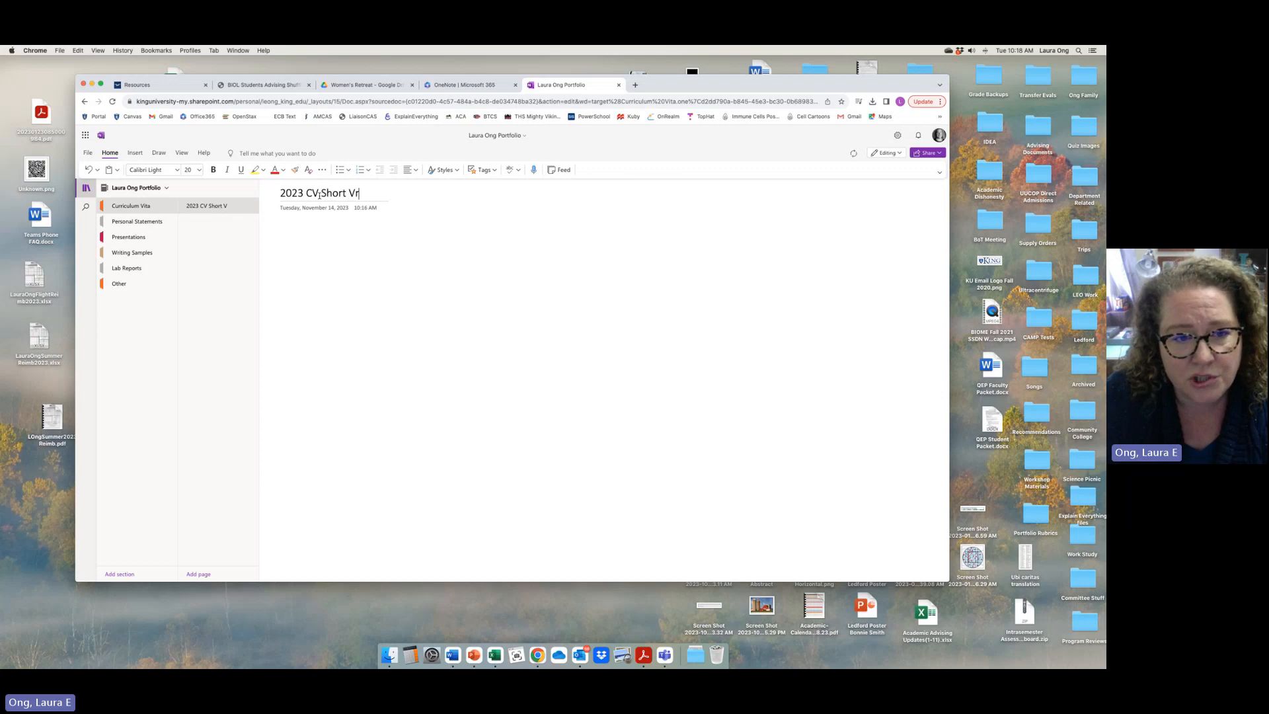
{"action": "type", "text": "on"}
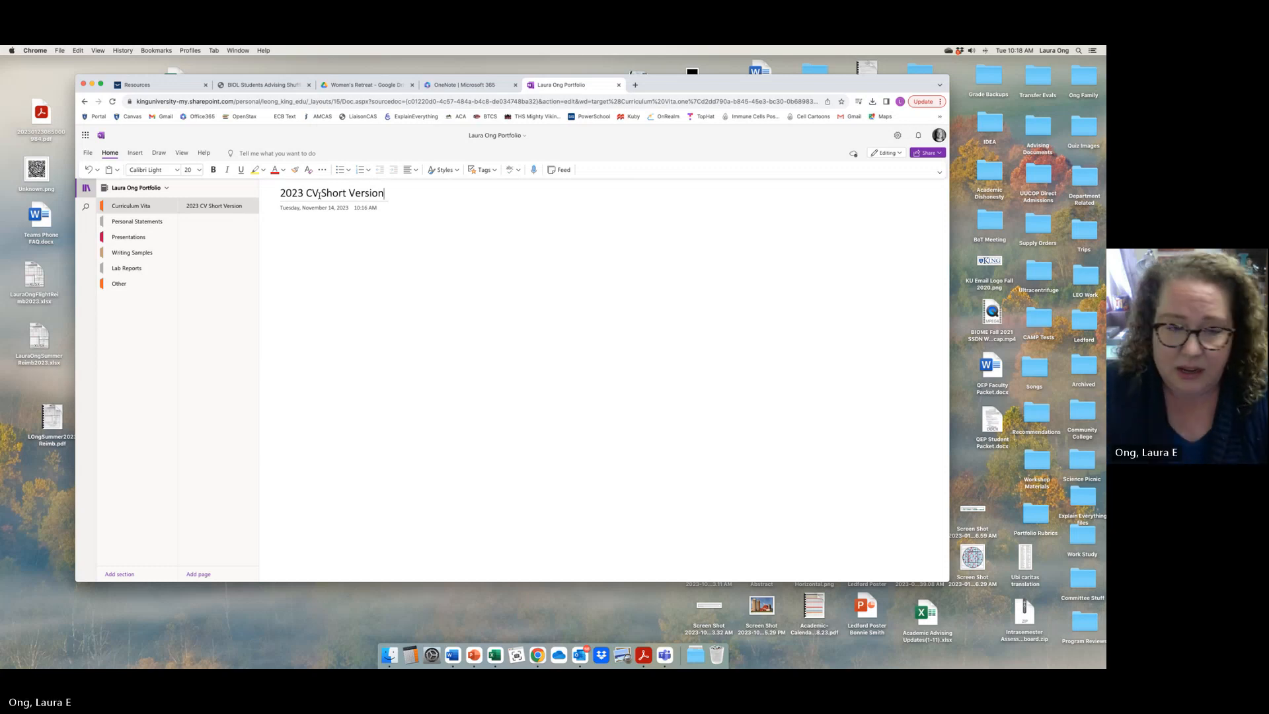
{"action": "key", "text": "BackSpace"}
{"action": "key", "text": "BackSpace"}
{"action": "key", "text": "BackSpace"}
{"action": "key", "text": "BackSpace"}
{"action": "key", "text": "BackSpace"}
{"action": "key", "text": "BackSpace"}
{"action": "key", "text": "BackSpace"}
{"action": "key", "text": "BackSpace"}
{"action": "key", "text": "BackSpace"}
{"action": "key", "text": "BackSpace"}
{"action": "key", "text": "BackSpace"}
{"action": "key", "text": "BackSpace"}
{"action": "key", "text": "BackSpace"}
{"action": "key", "text": "BackSpace"}
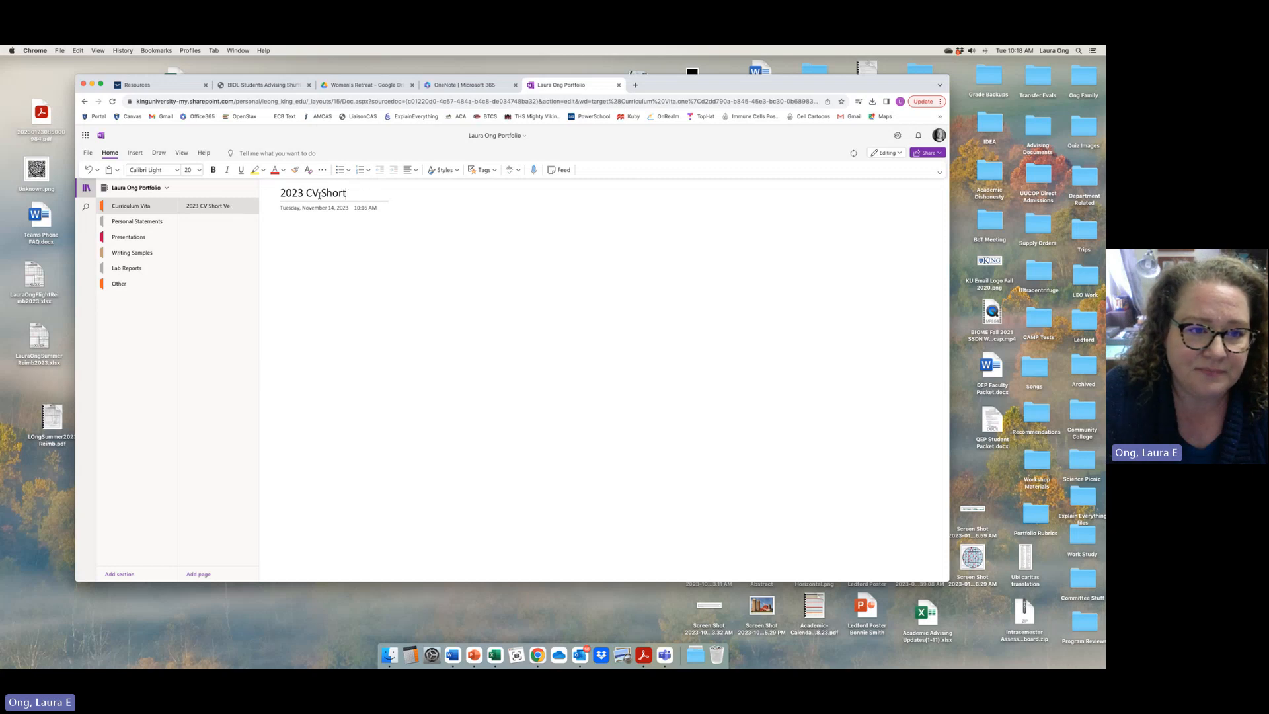
{"action": "type", "text": "Fall"}
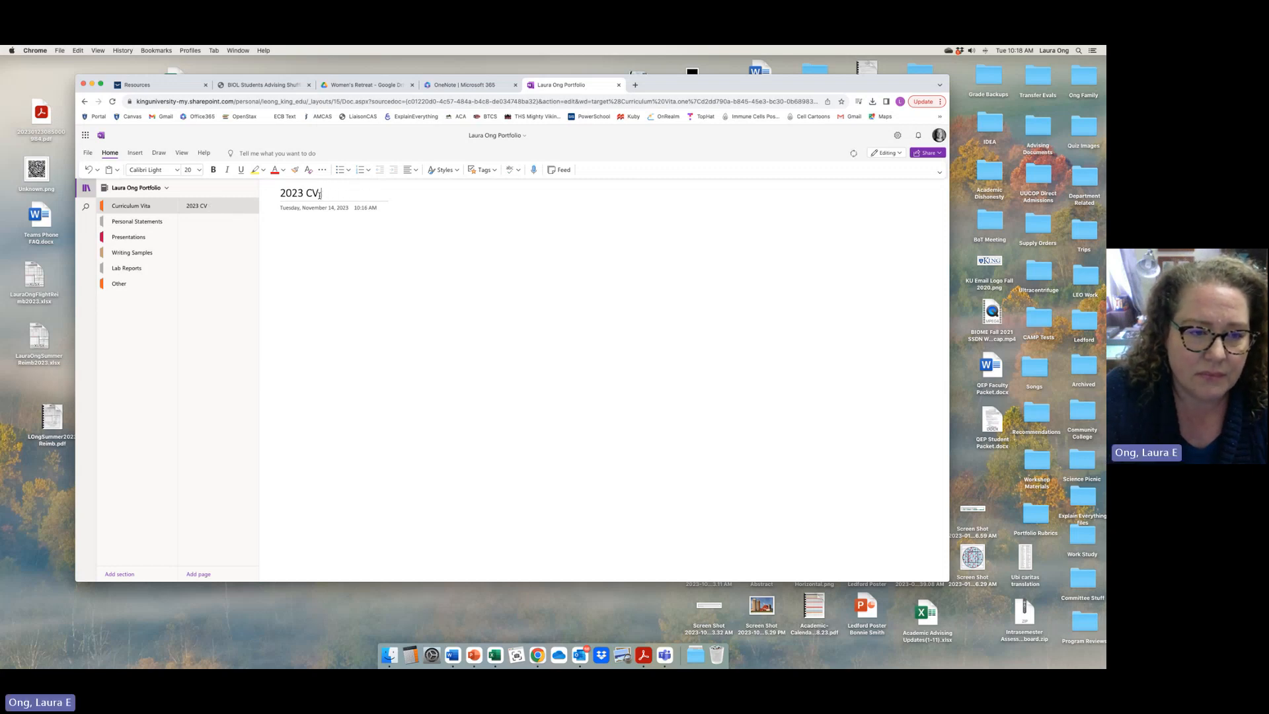
{"action": "key", "text": "BackSpace"}
{"action": "key", "text": "BackSpace"}
{"action": "key", "text": "BackSpace"}
{"action": "key", "text": "BackSpace"}
{"action": "key", "text": "BackSpace"}
{"action": "key", "text": "BackSpace"}
{"action": "key", "text": "BackSpace"}
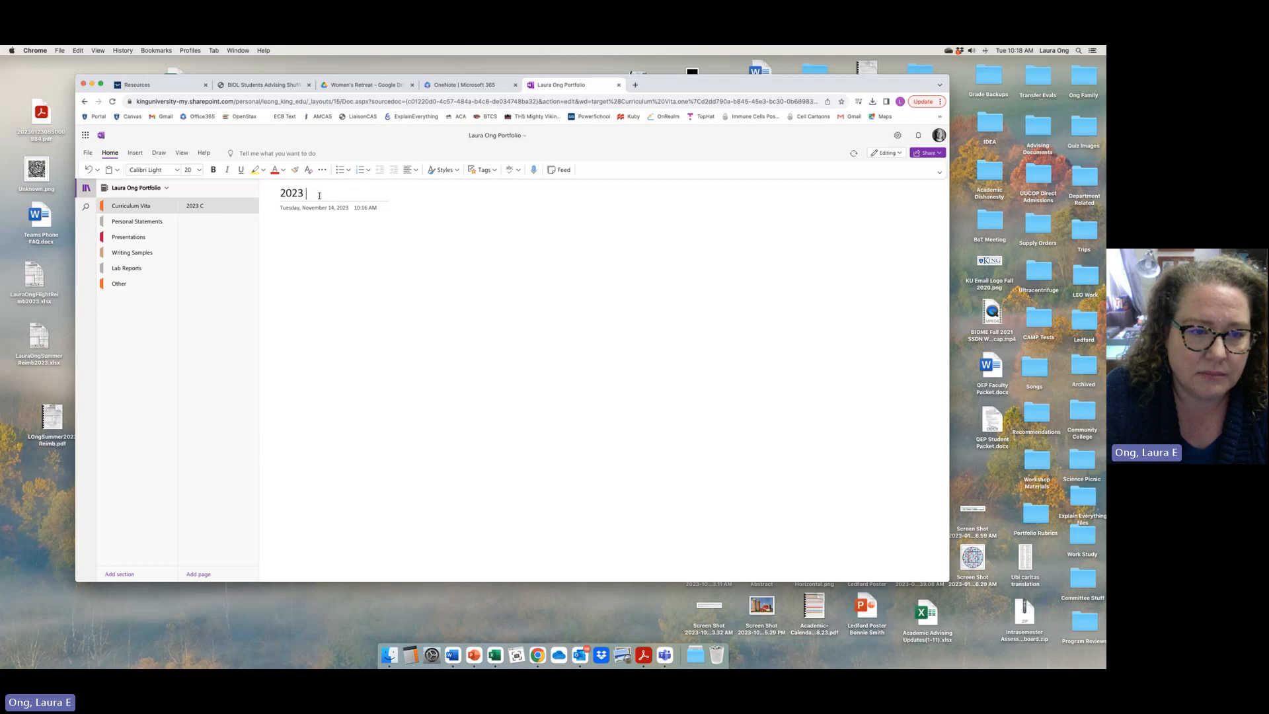
{"action": "type", "text": "Fall C"}
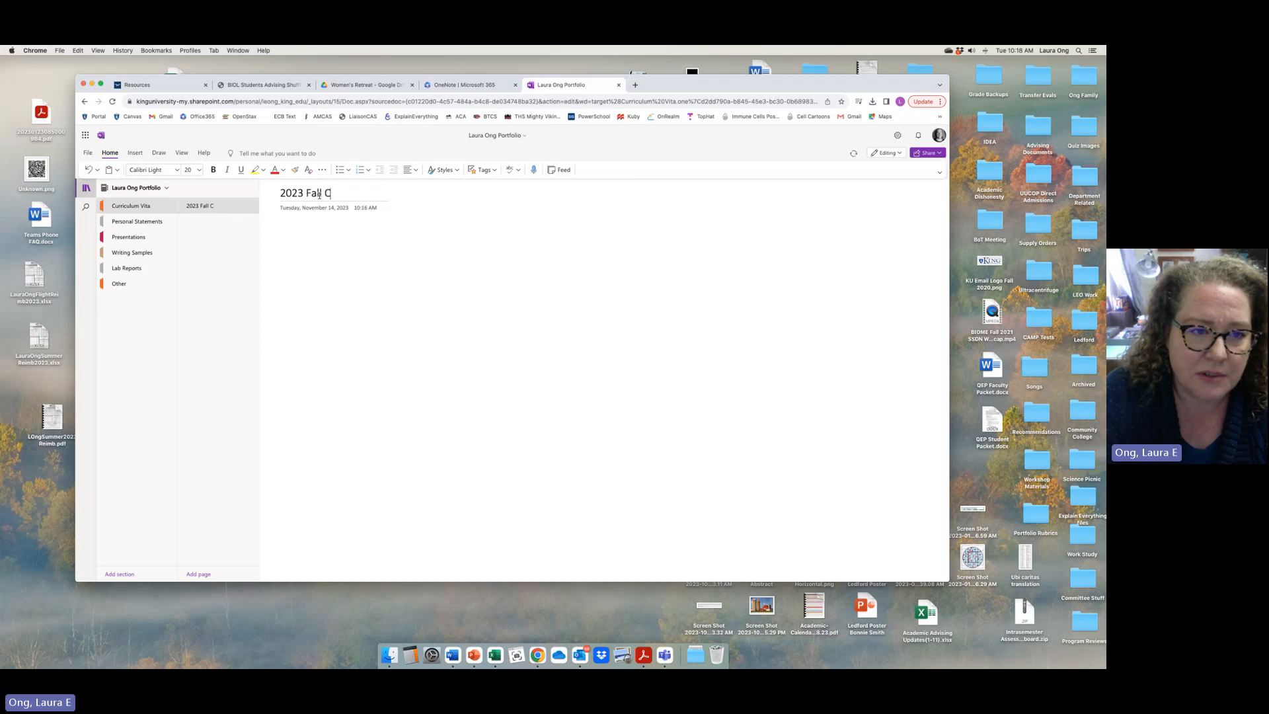
{"action": "type", "text": "V"}
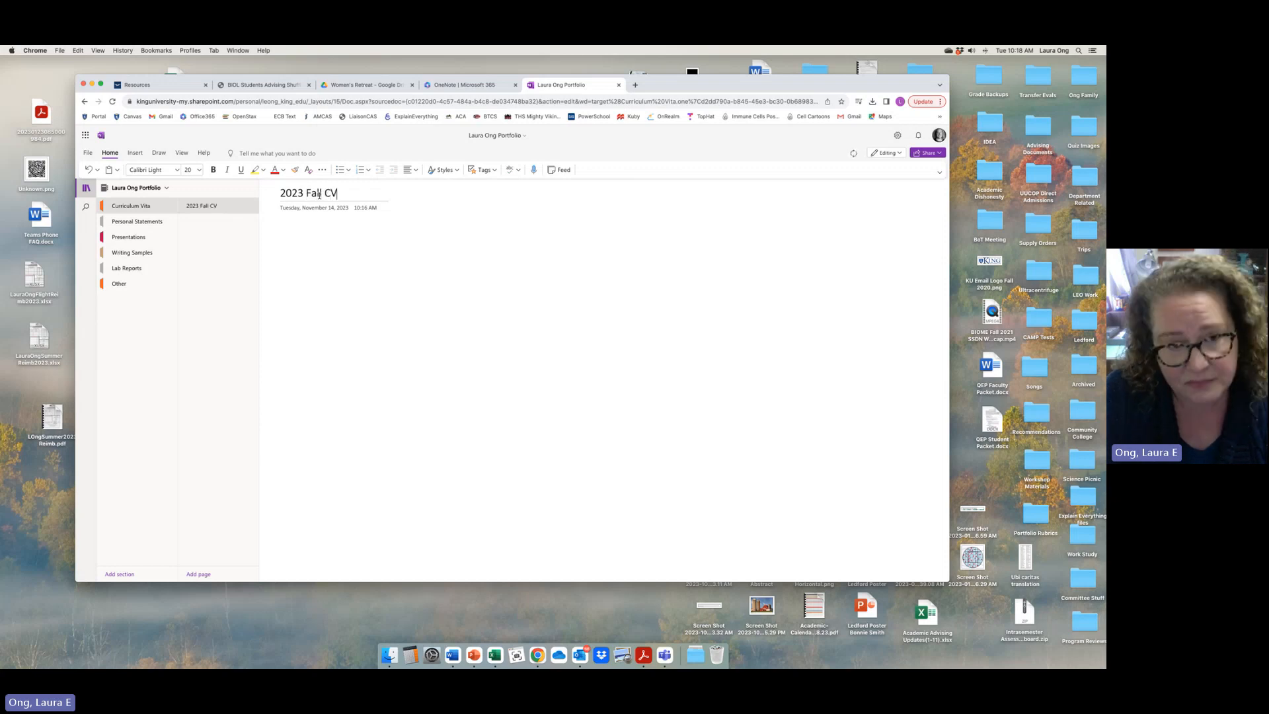
{"action": "left_click", "coordinate": [339, 276]}
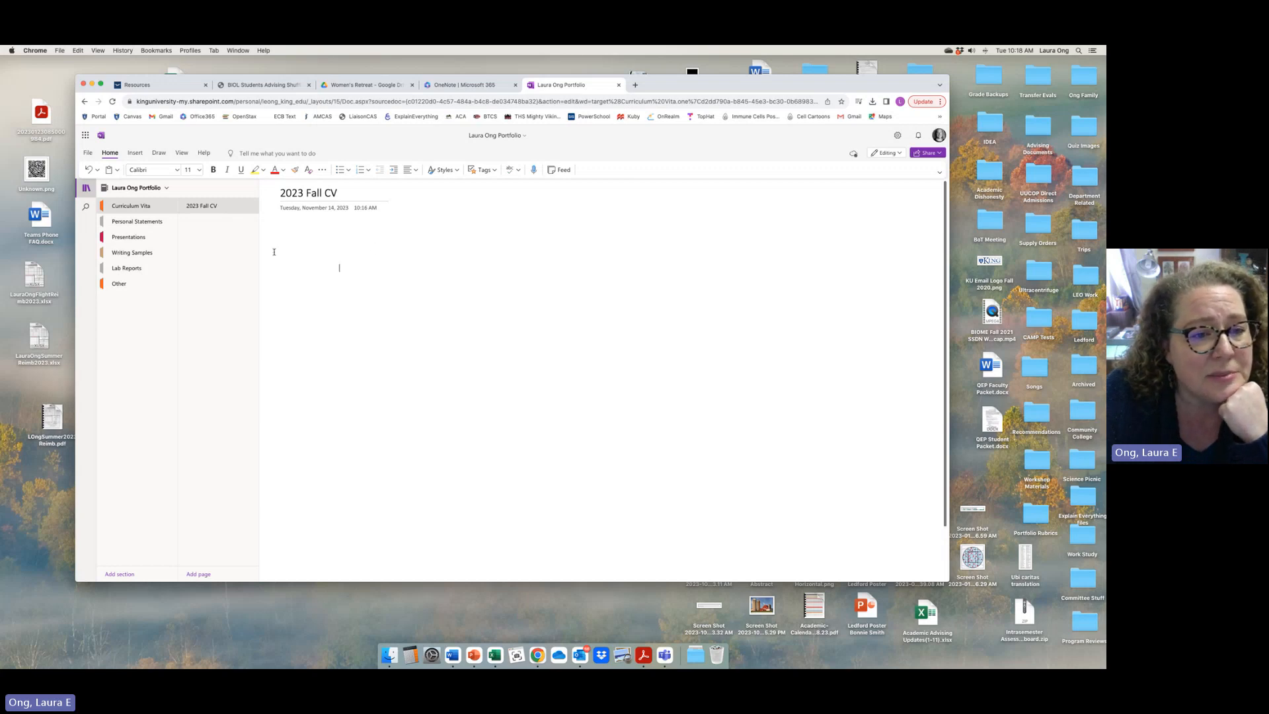
- Insert the CV Short Version PDF onto the page as a file printout
{"action": "left_click", "coordinate": [134, 154]}
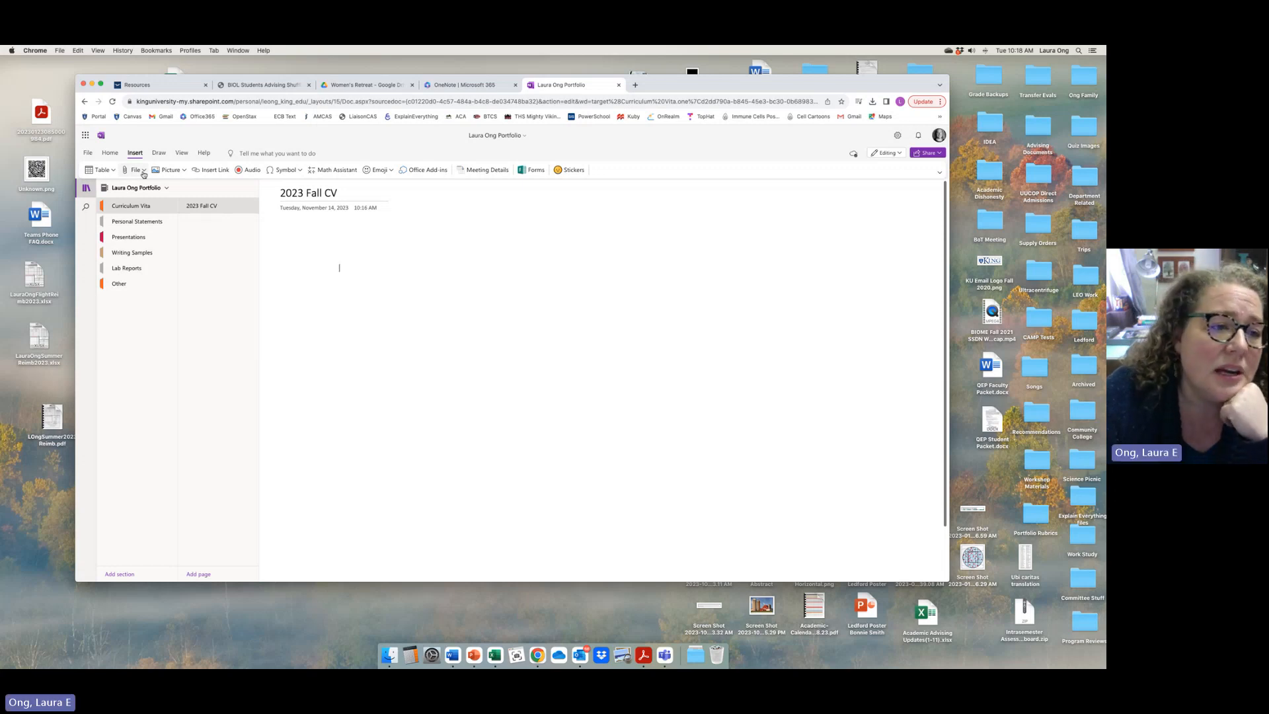
{"action": "left_click", "coordinate": [143, 170]}
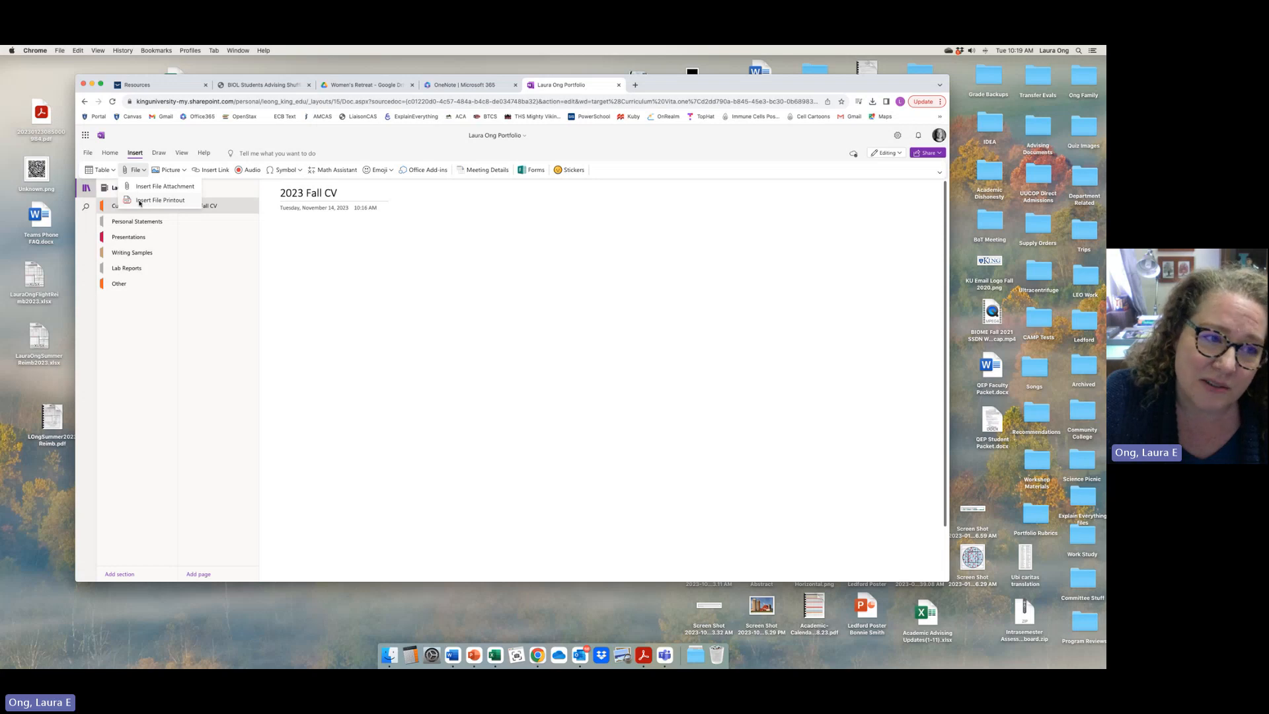
{"action": "left_click", "coordinate": [139, 201]}
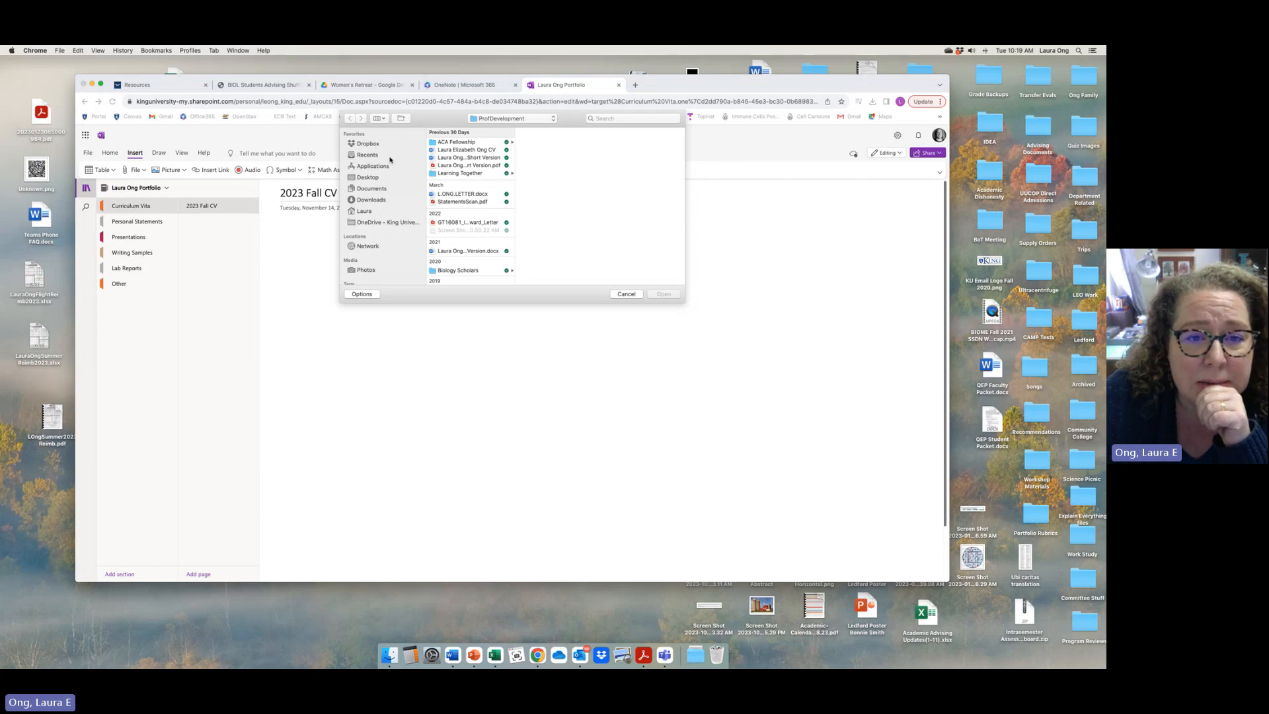
{"action": "left_click", "coordinate": [456, 166]}
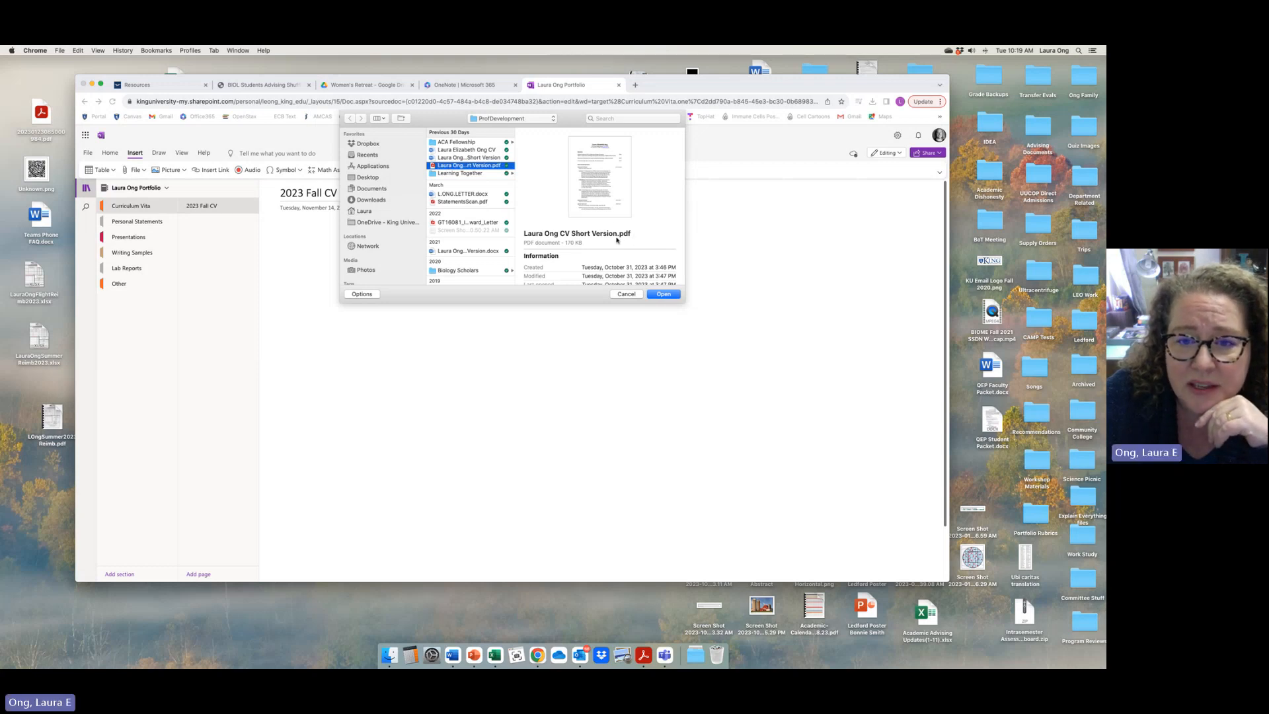
{"action": "left_click", "coordinate": [670, 296]}
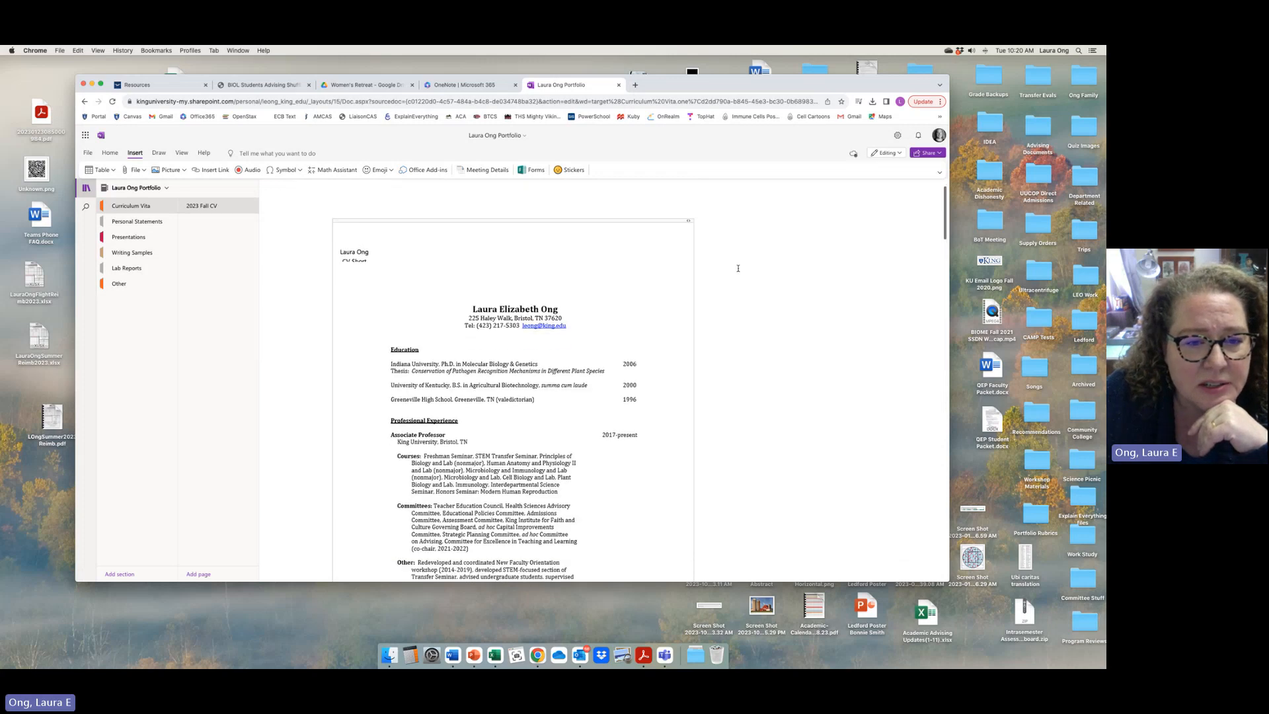
- Scroll through the inserted CV printout, selecting and then deselecting the PDF attachment
{"action": "scroll", "coordinate": [739, 267], "scroll_direction": "down", "scroll_amount": 1}
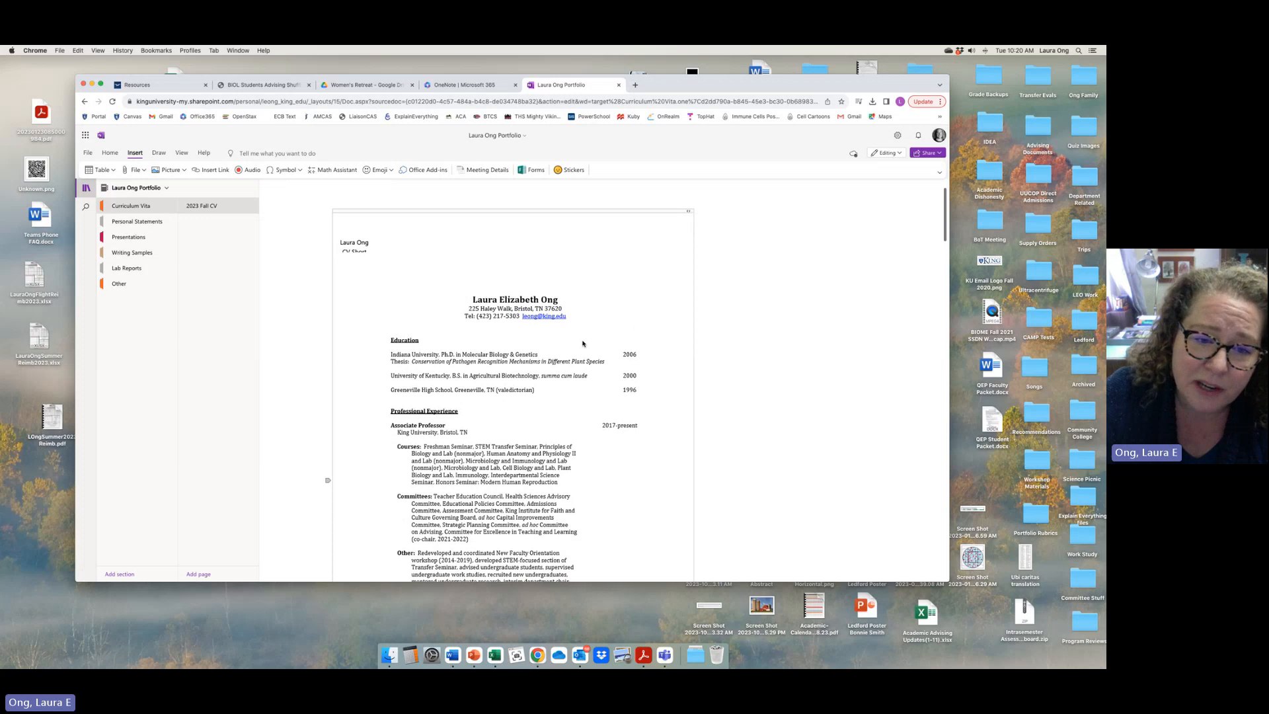
{"action": "scroll", "coordinate": [583, 343], "scroll_direction": "down", "scroll_amount": 10}
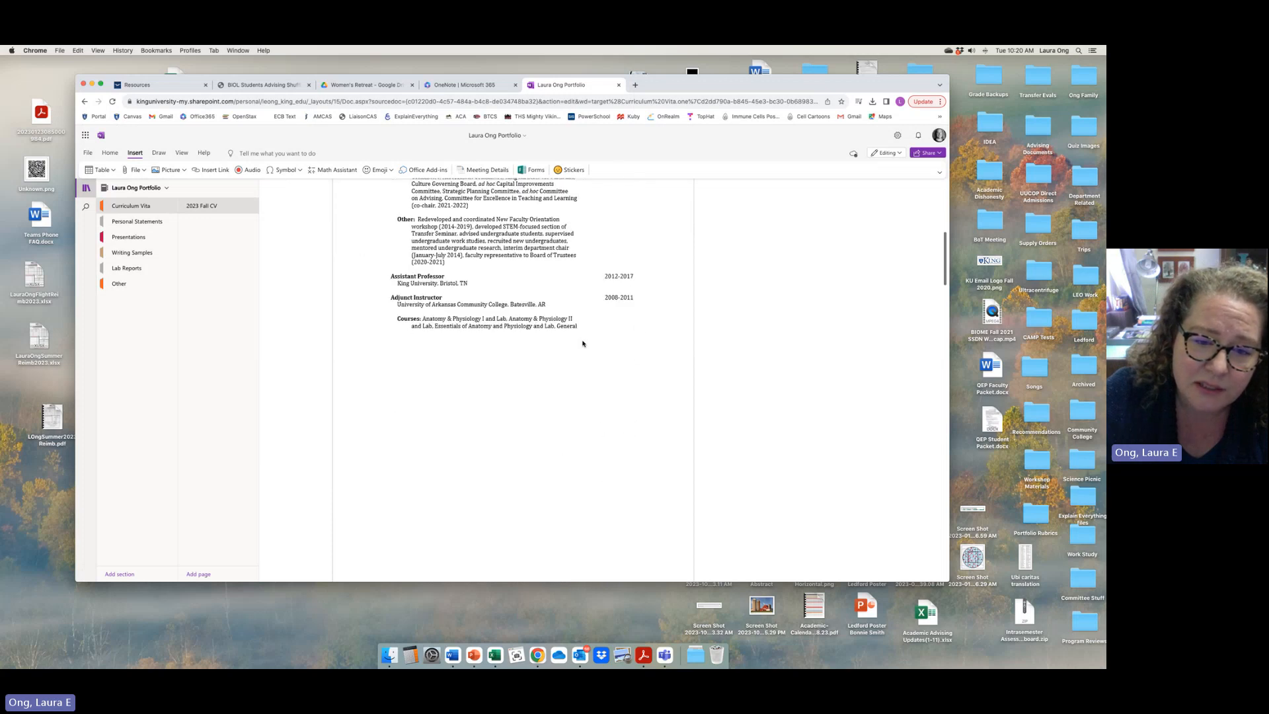
{"action": "scroll", "coordinate": [582, 343], "scroll_direction": "up", "scroll_amount": 10}
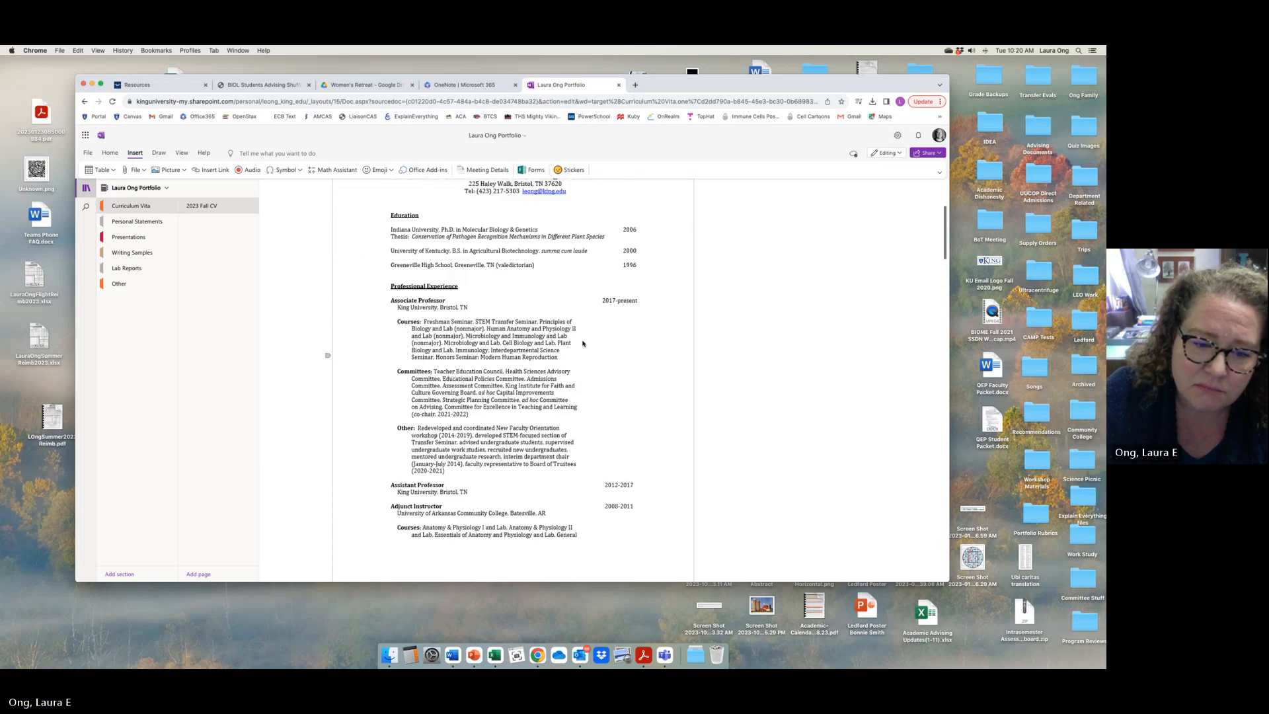
{"action": "scroll", "coordinate": [582, 343], "scroll_direction": "down", "scroll_amount": 4}
{"action": "scroll", "coordinate": [583, 343], "scroll_direction": "down", "scroll_amount": 5}
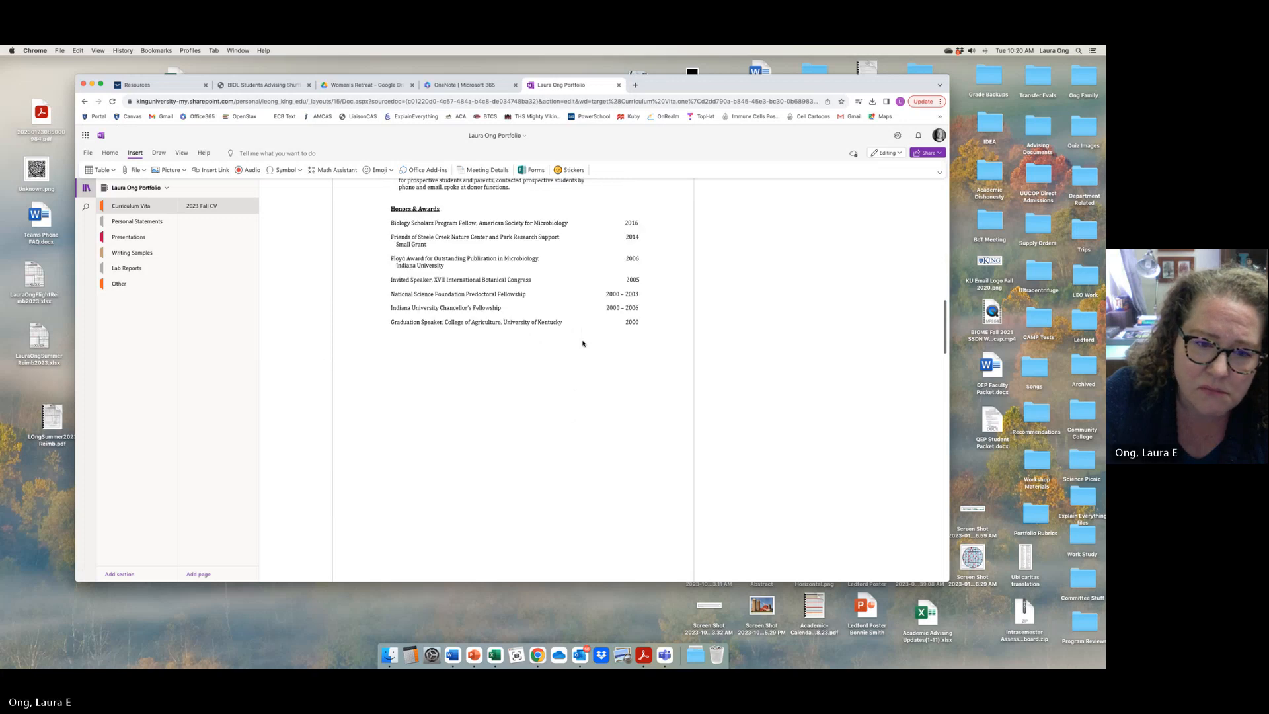
{"action": "scroll", "coordinate": [582, 343], "scroll_direction": "up", "scroll_amount": 10}
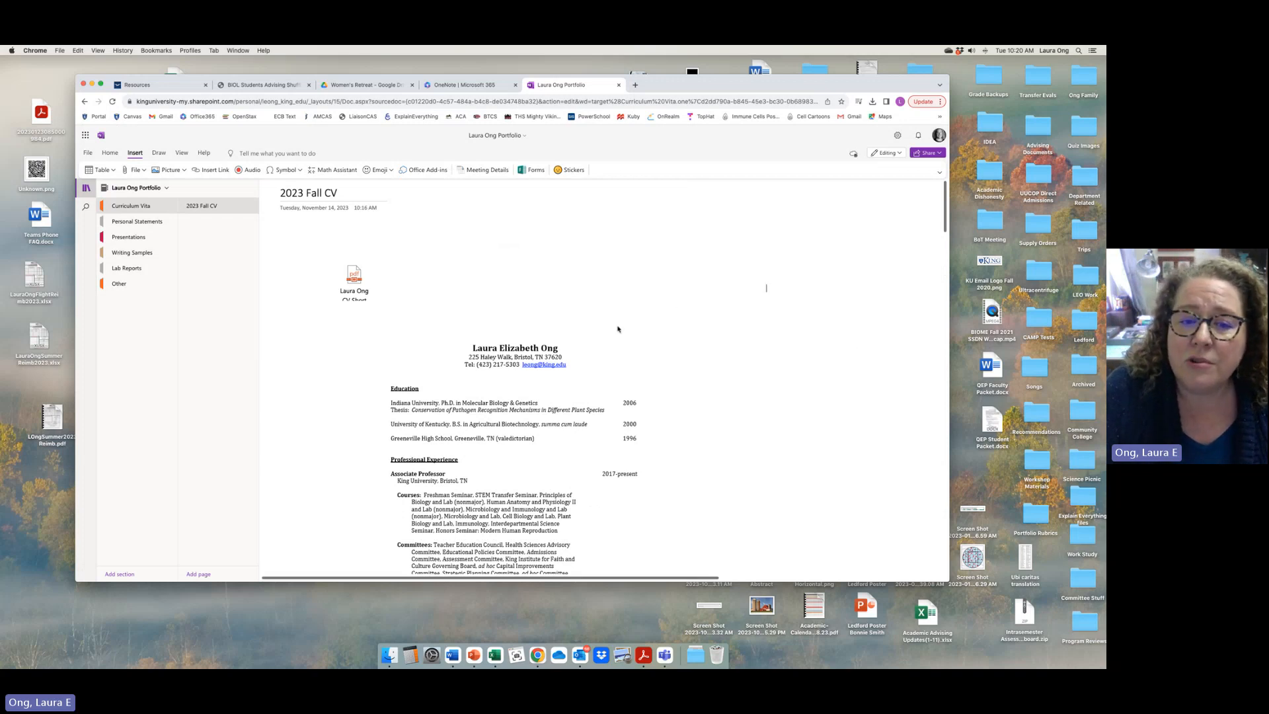
{"action": "scroll", "coordinate": [582, 397], "scroll_direction": "down", "scroll_amount": 1}
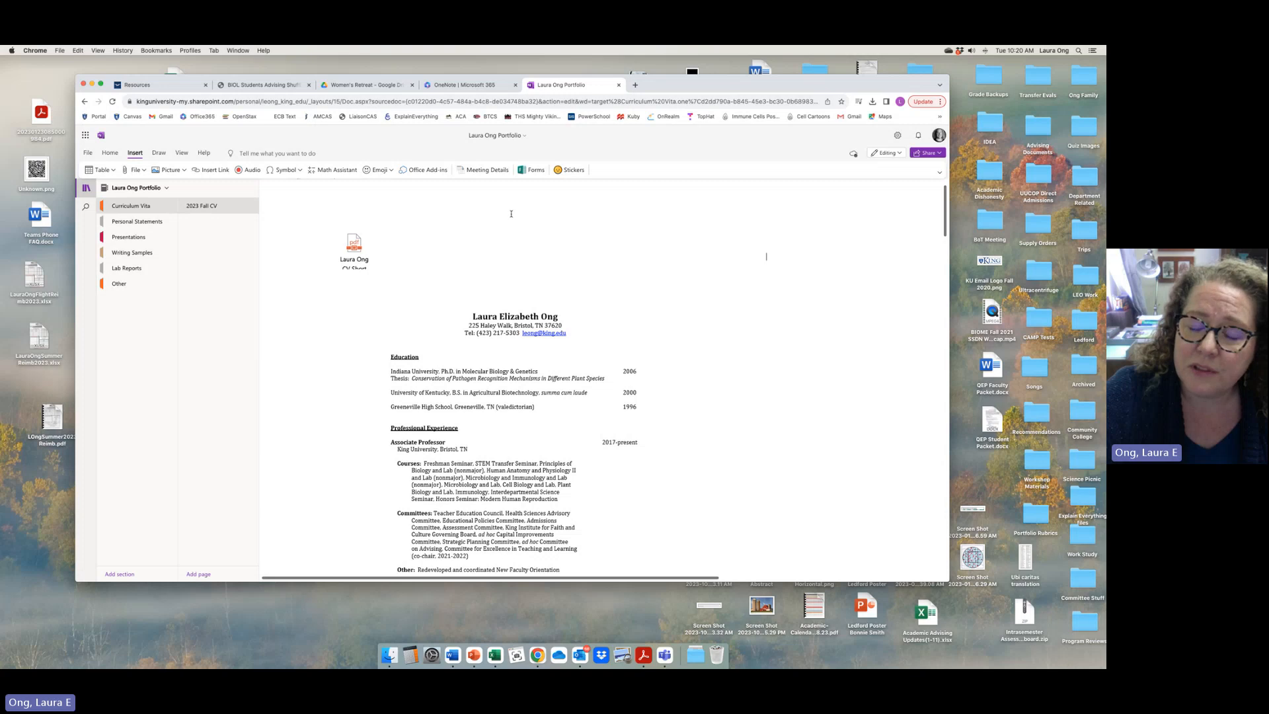
{"action": "left_click", "coordinate": [347, 269]}
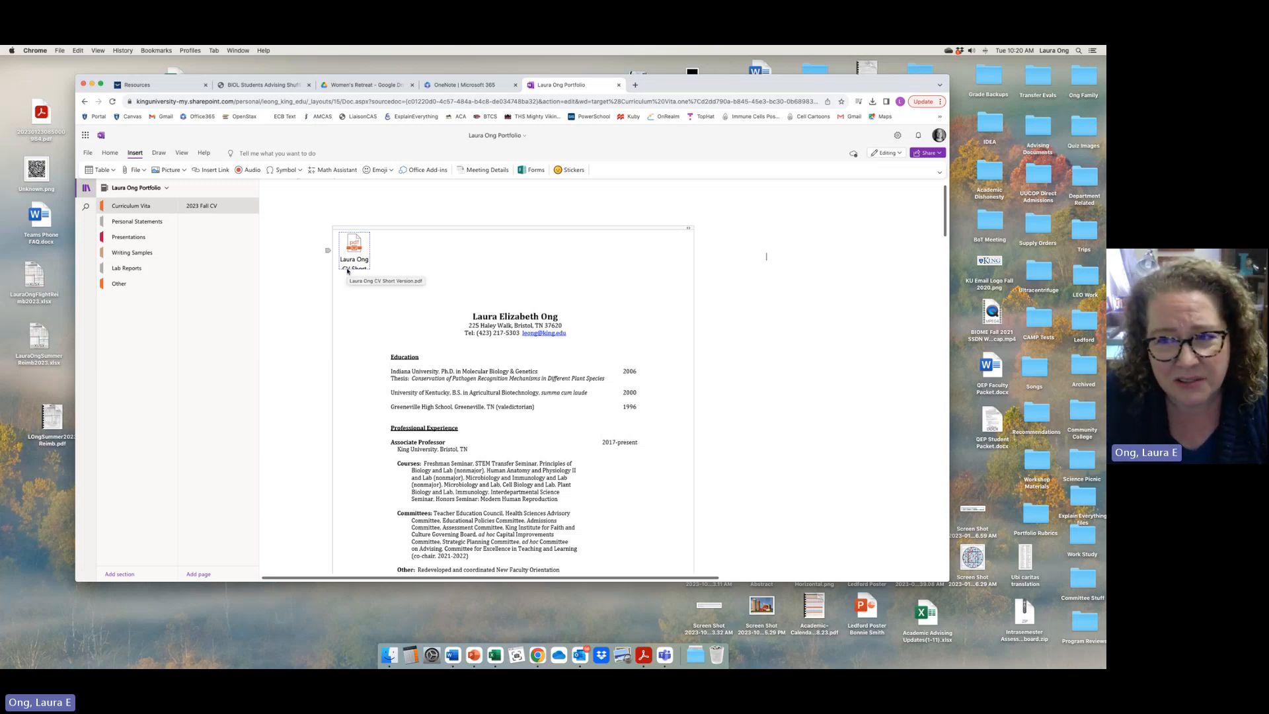
{"action": "left_click", "coordinate": [772, 333]}
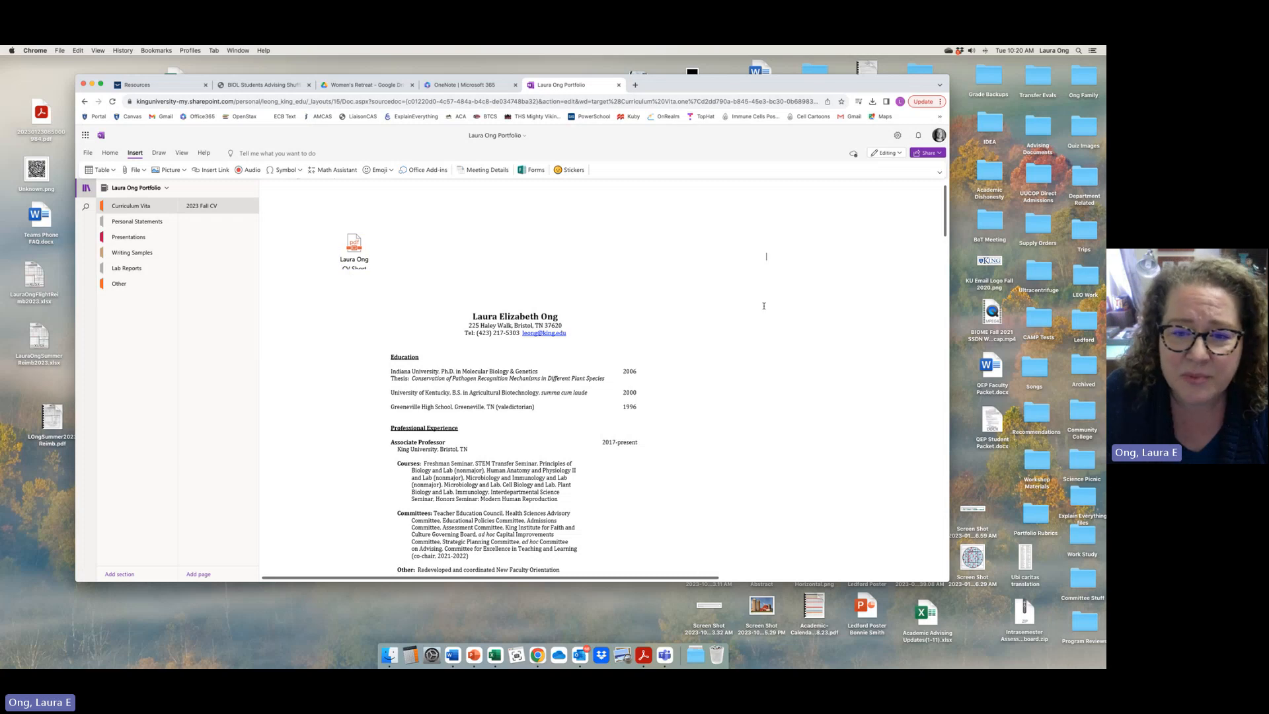
- Add a new blank page to Curriculum Vita below 2023 Fall CV
{"action": "scroll", "coordinate": [763, 305], "scroll_direction": "down", "scroll_amount": 3}
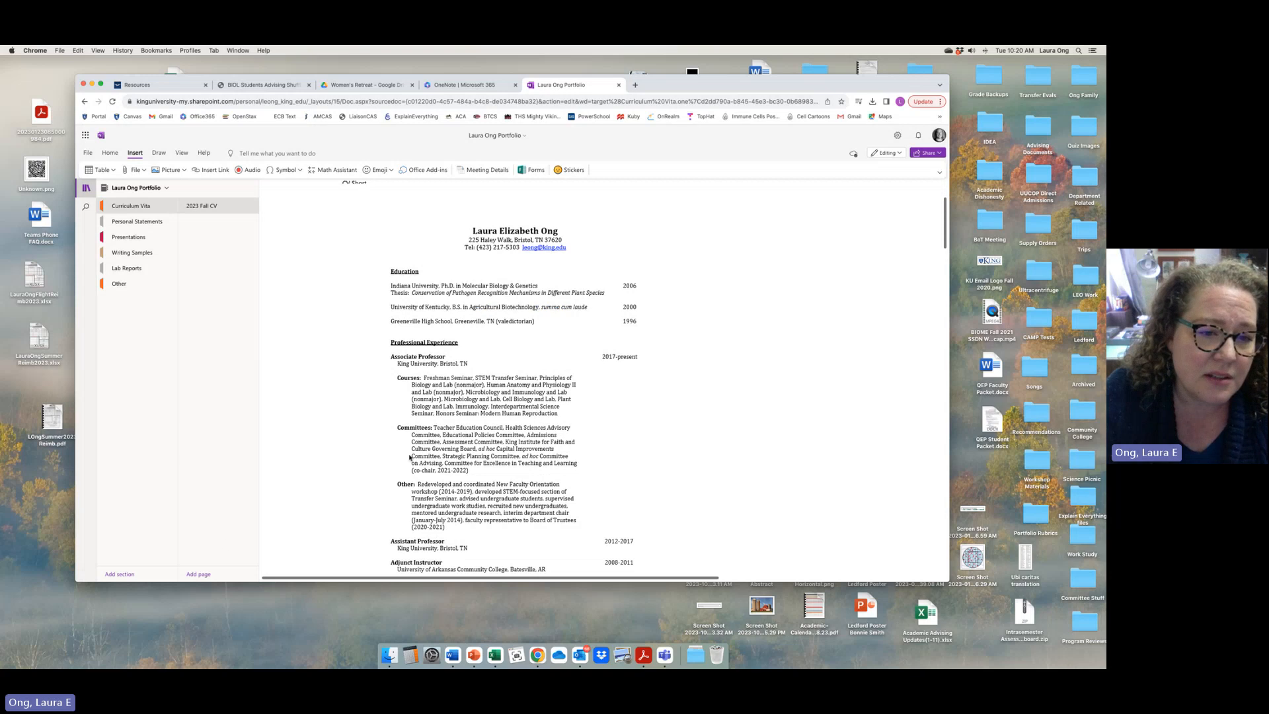
{"action": "scroll", "coordinate": [720, 289], "scroll_direction": "up", "scroll_amount": 4}
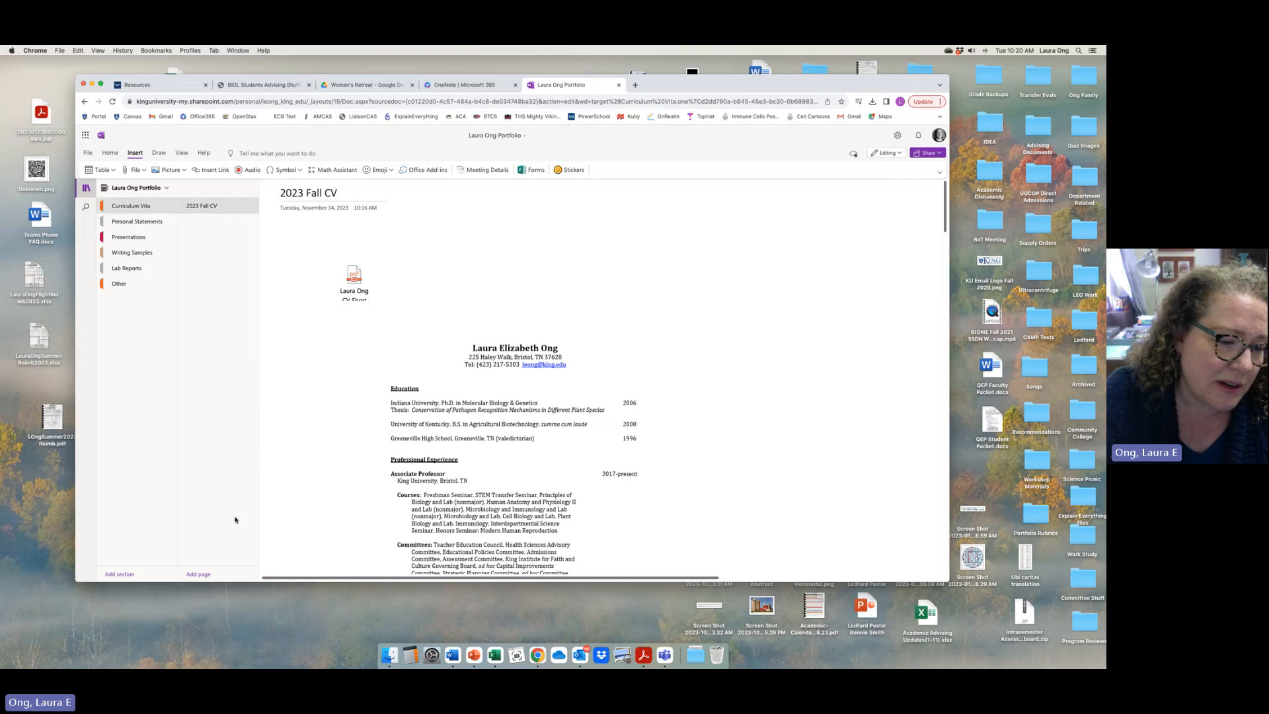
{"action": "left_click", "coordinate": [209, 575]}
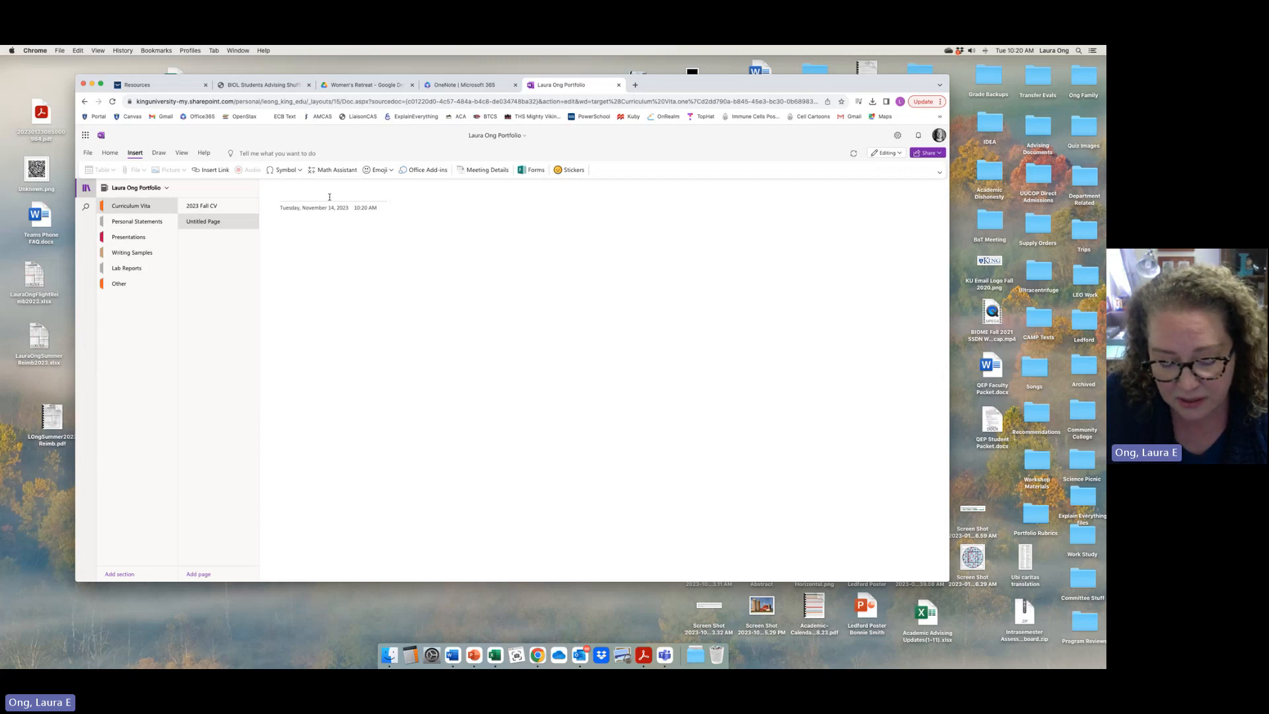
- Title the page '2021 Version' and insert the 2021 CV PDF from Dropbox > LEO personal as a printout
{"action": "type", "text": "2021"}
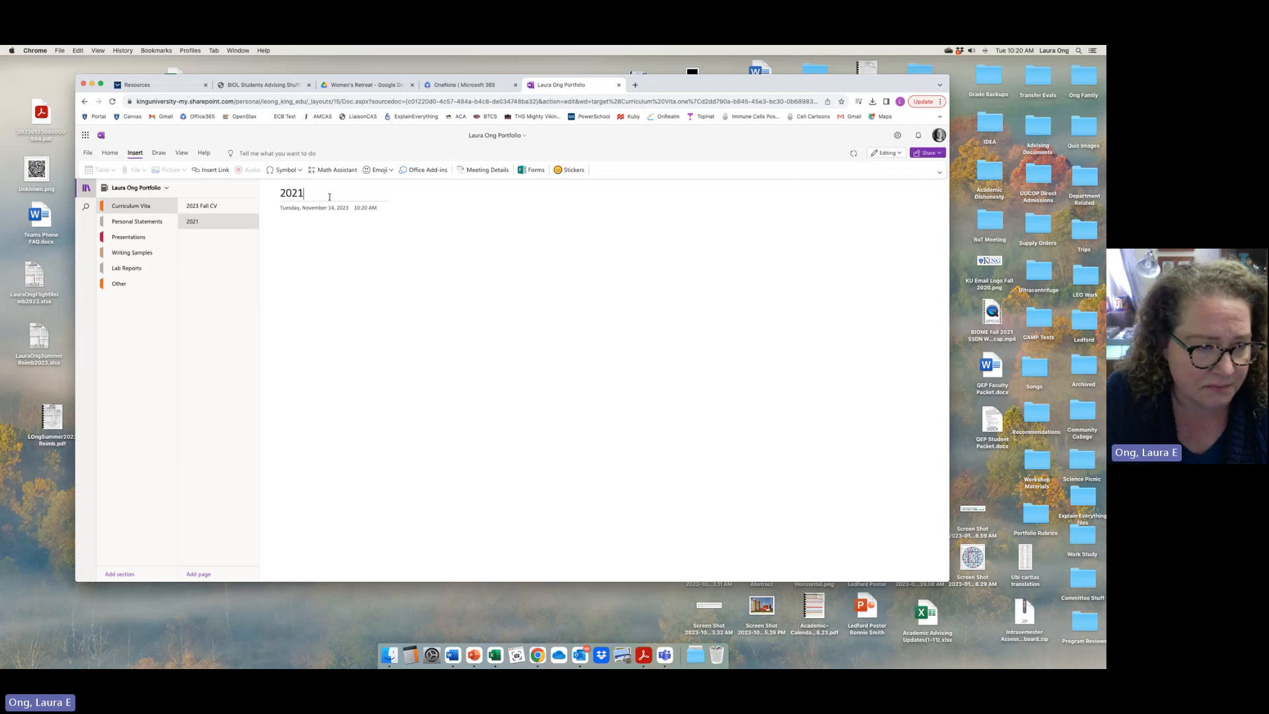
{"action": "type", "text": " Version"}
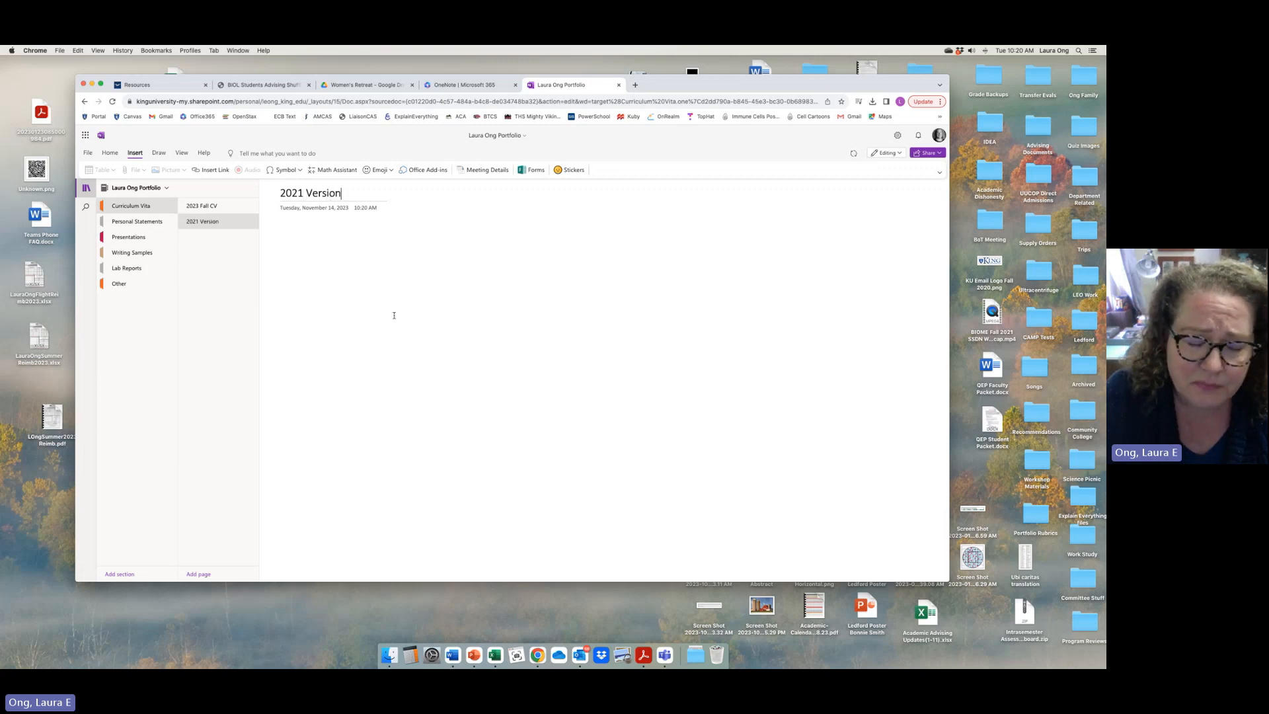
{"action": "left_click", "coordinate": [286, 260]}
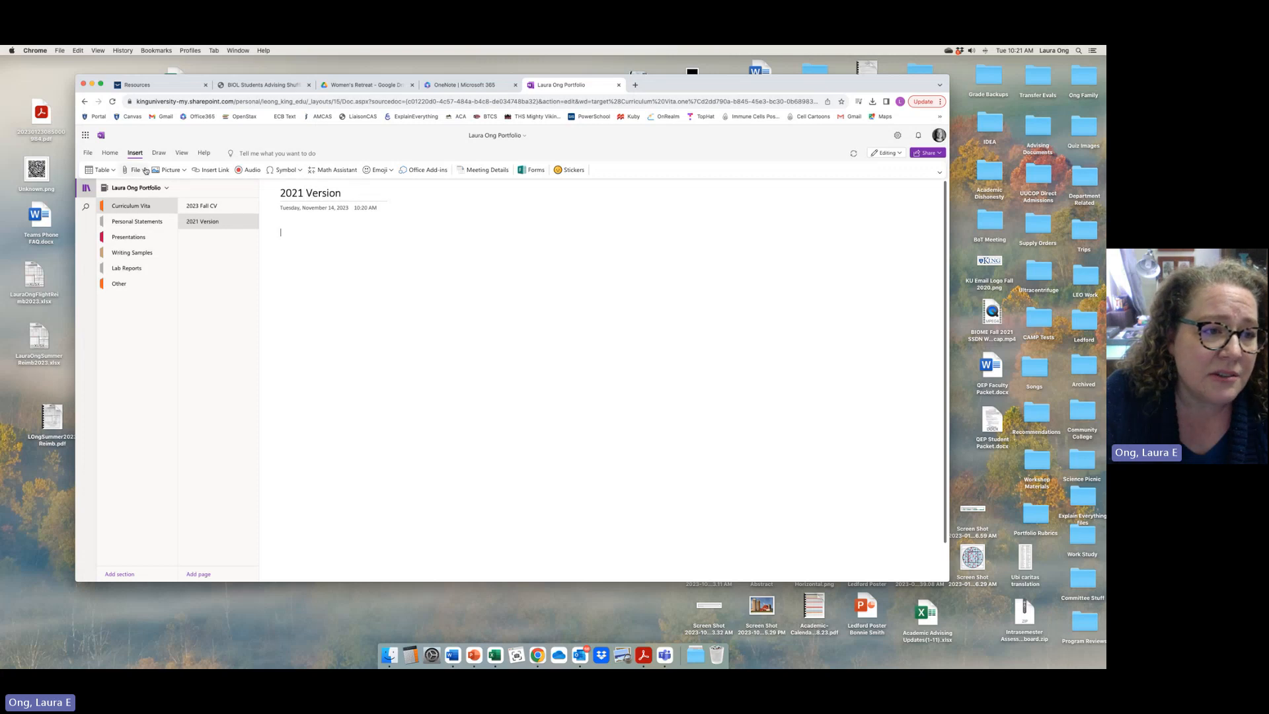
{"action": "left_click", "coordinate": [146, 171]}
{"action": "left_click", "coordinate": [150, 203]}
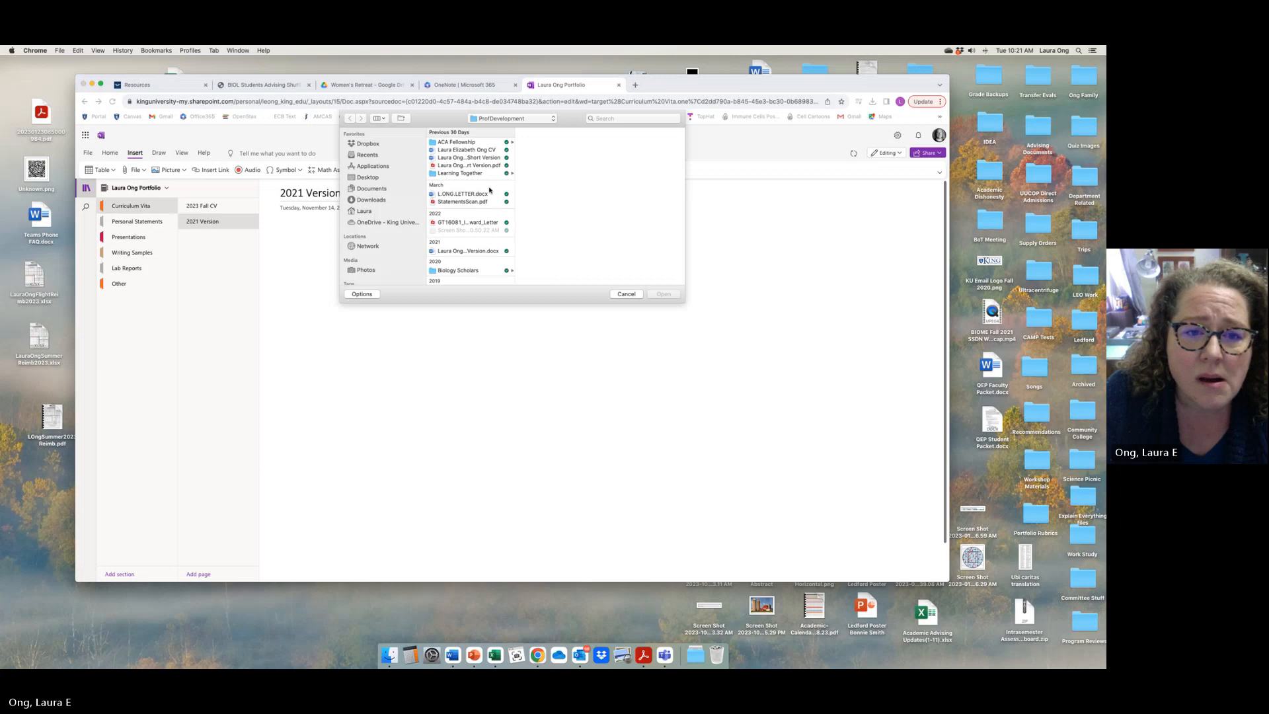
{"action": "left_click", "coordinate": [376, 145]}
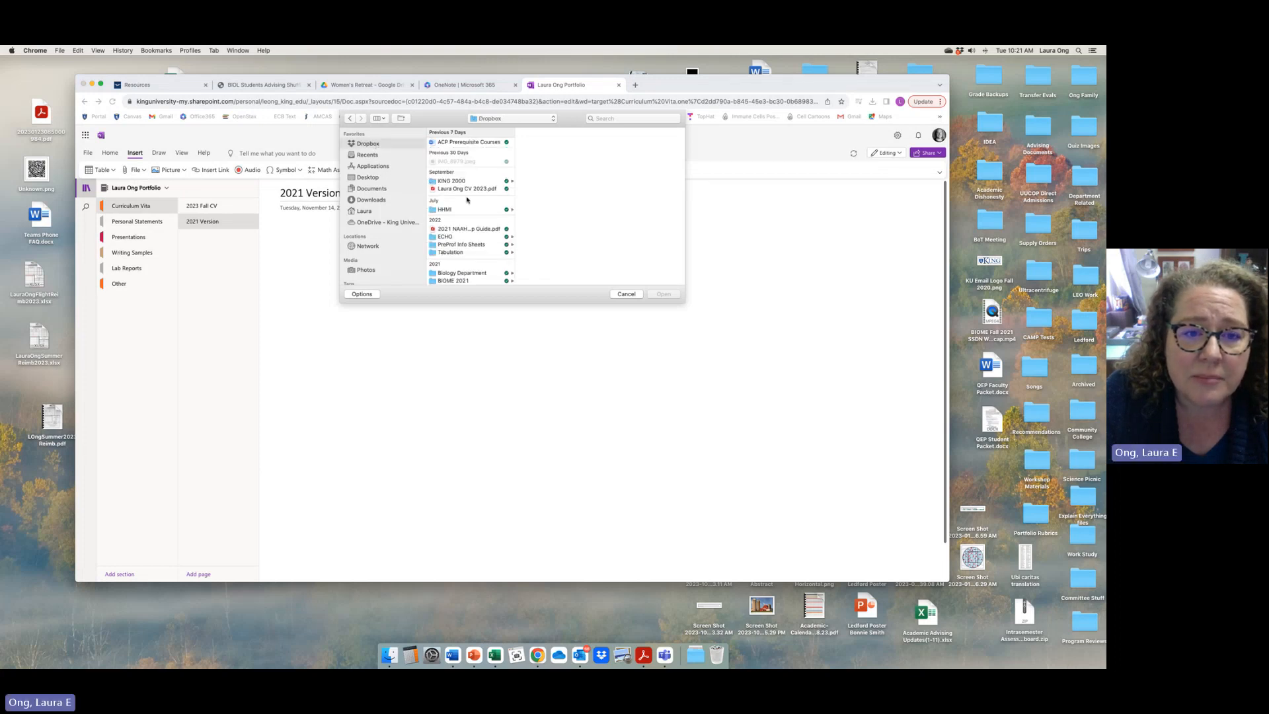
{"action": "scroll", "coordinate": [466, 200], "scroll_direction": "down", "scroll_amount": 5}
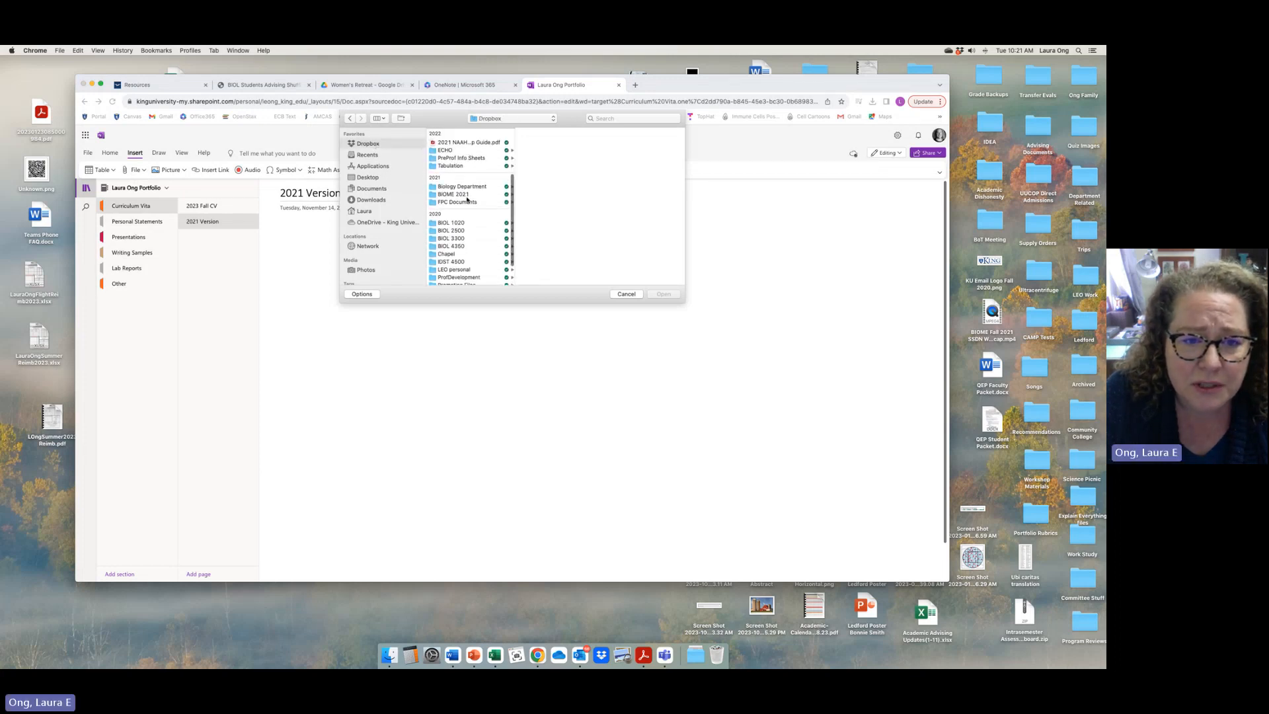
{"action": "scroll", "coordinate": [467, 200], "scroll_direction": "down", "scroll_amount": 3}
{"action": "left_click", "coordinate": [472, 237]}
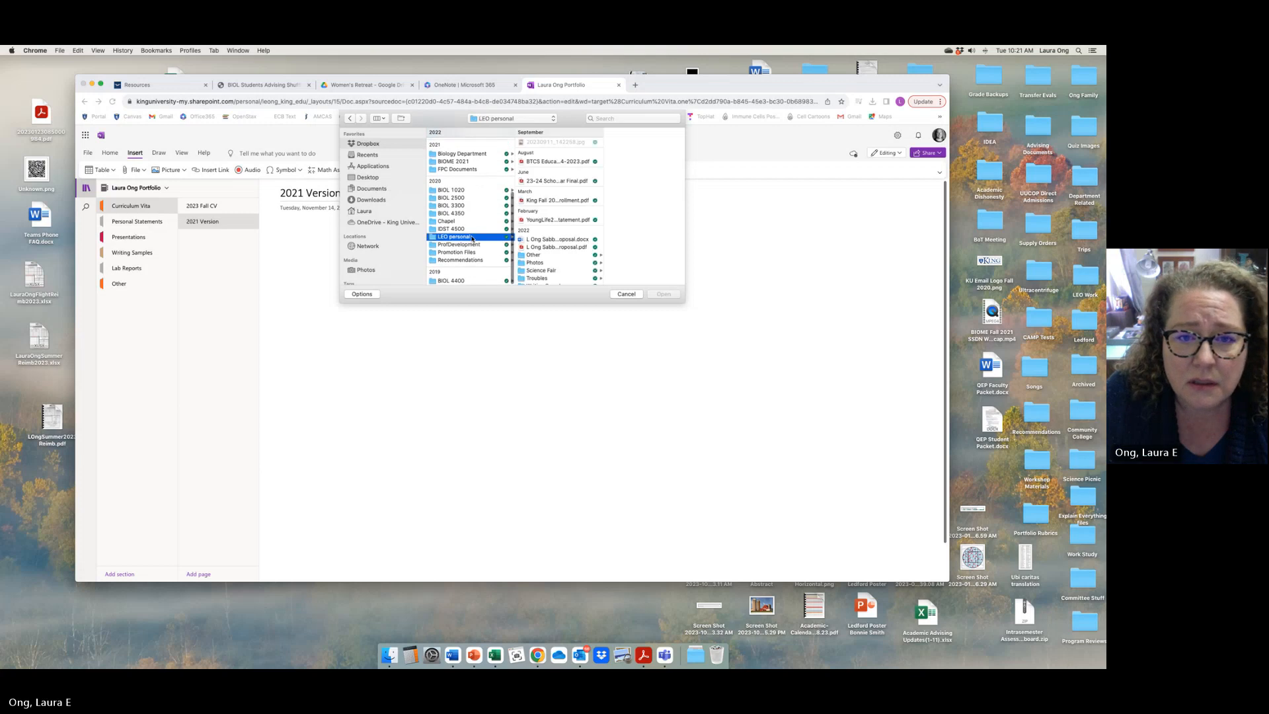
{"action": "scroll", "coordinate": [539, 242], "scroll_direction": "down", "scroll_amount": 4}
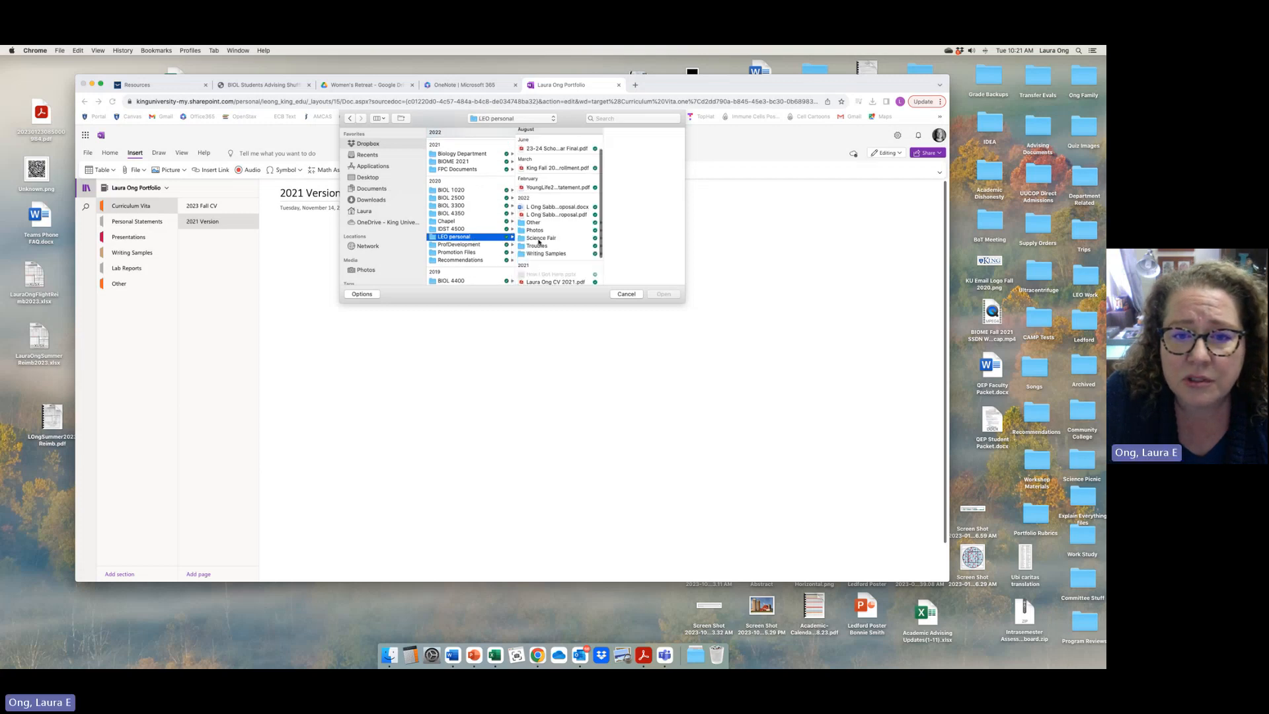
{"action": "left_click", "coordinate": [564, 241]}
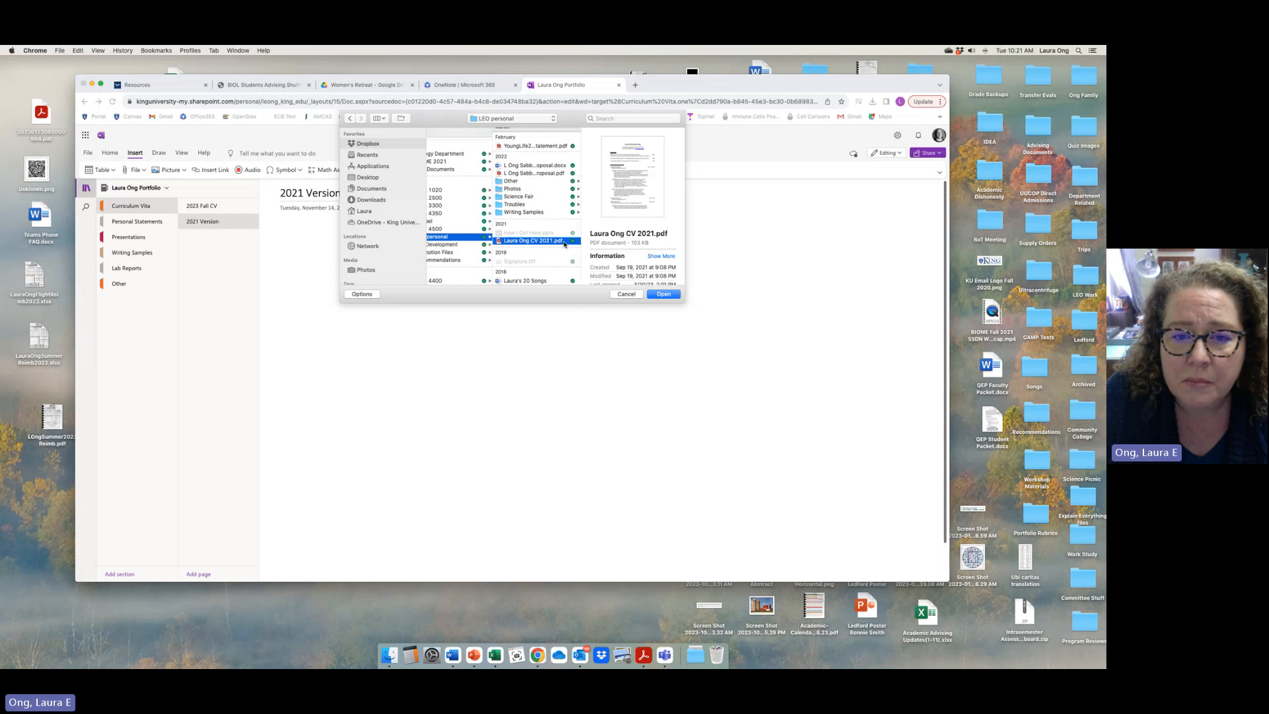
{"action": "left_click", "coordinate": [666, 295]}
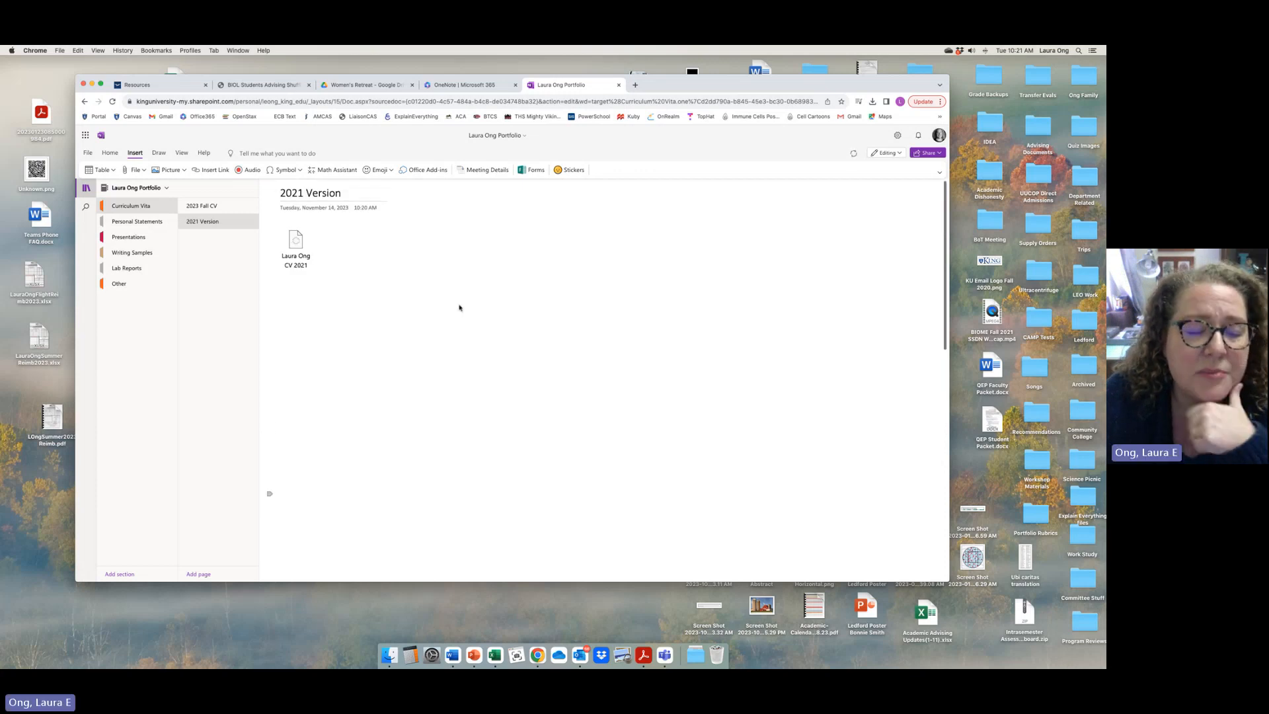
{"action": "scroll", "coordinate": [615, 303], "scroll_direction": "down", "scroll_amount": 10}
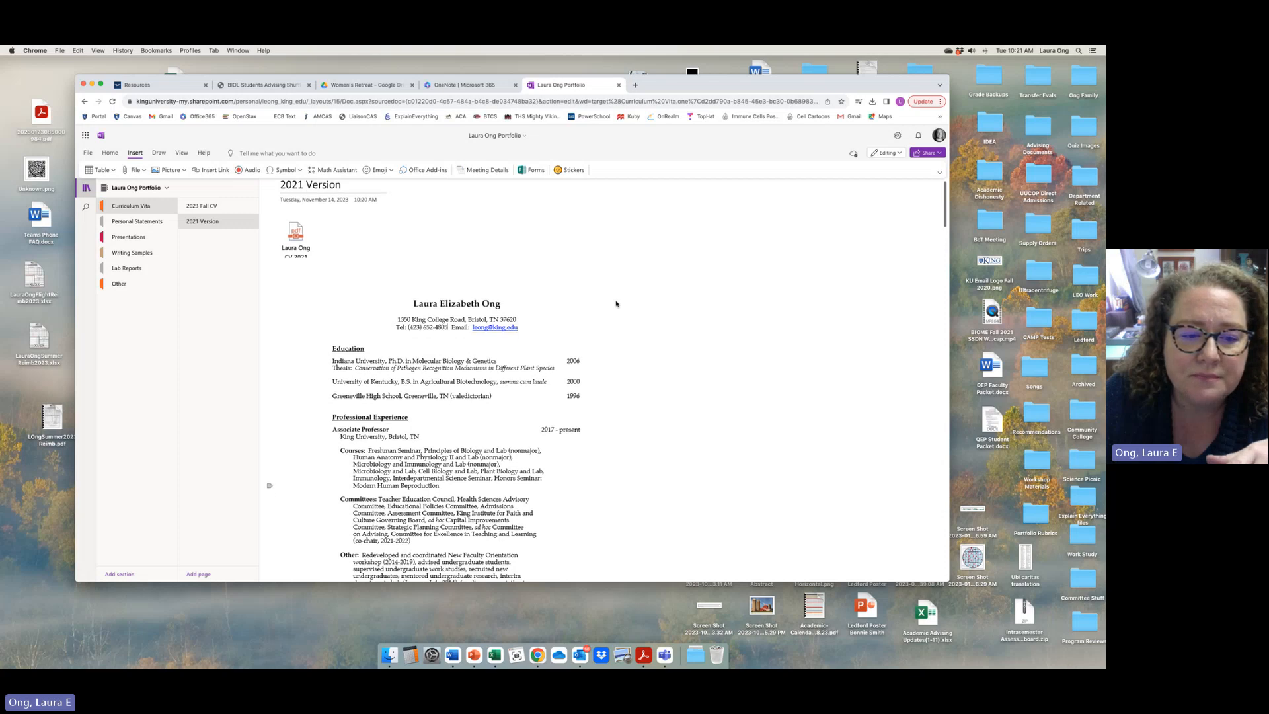
{"action": "scroll", "coordinate": [615, 303], "scroll_direction": "down", "scroll_amount": 10}
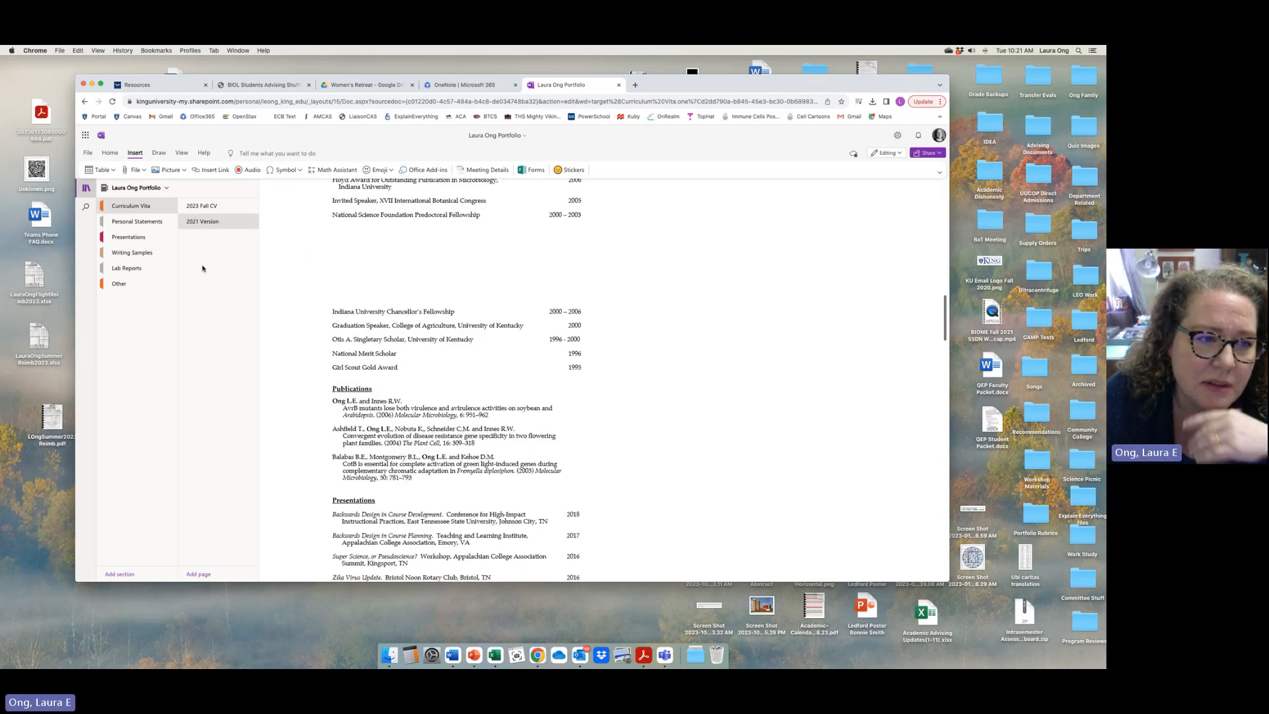
{"action": "scroll", "coordinate": [405, 289], "scroll_direction": "up", "scroll_amount": 10}
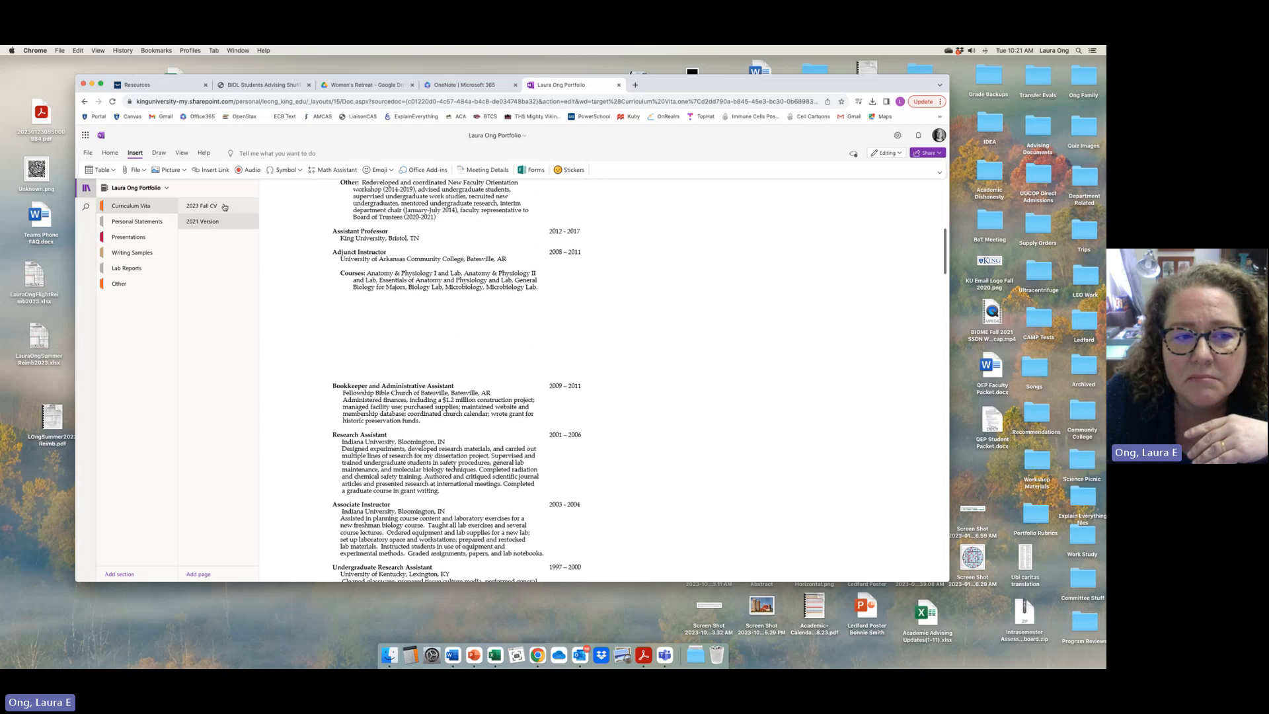
{"action": "scroll", "coordinate": [360, 217], "scroll_direction": "up", "scroll_amount": 1}
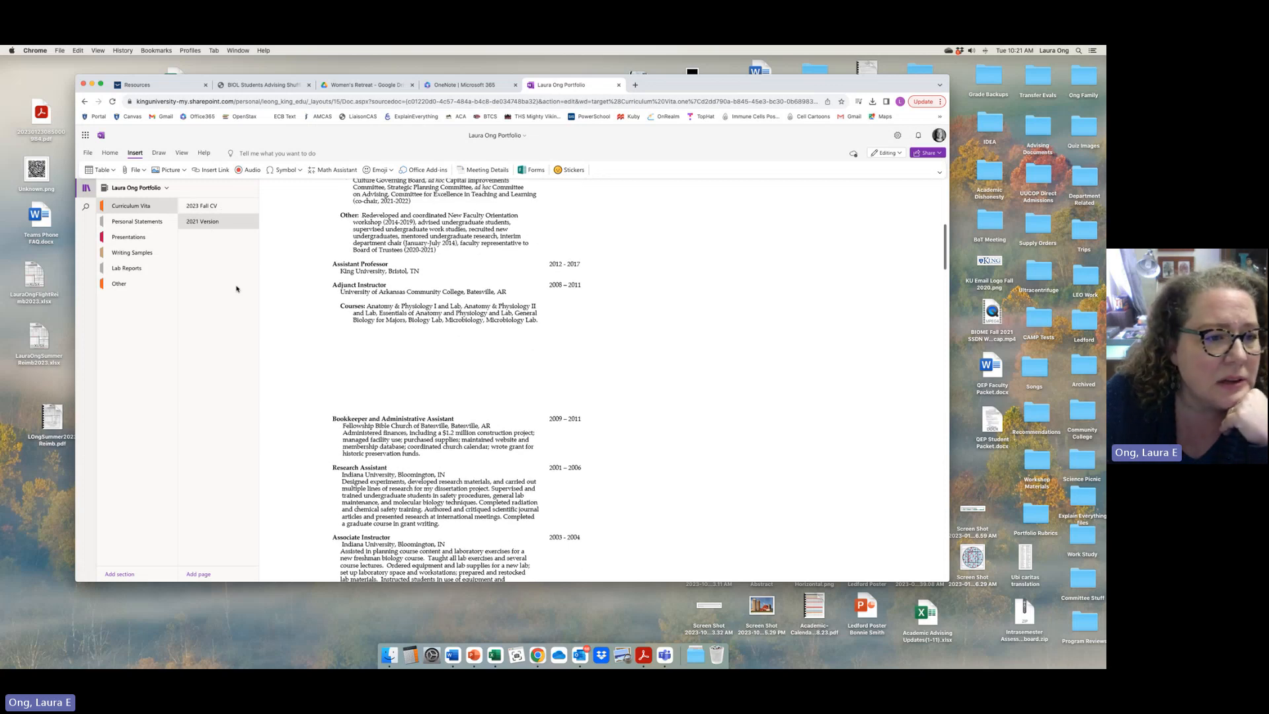
{"action": "scroll", "coordinate": [330, 263], "scroll_direction": "up", "scroll_amount": 10}
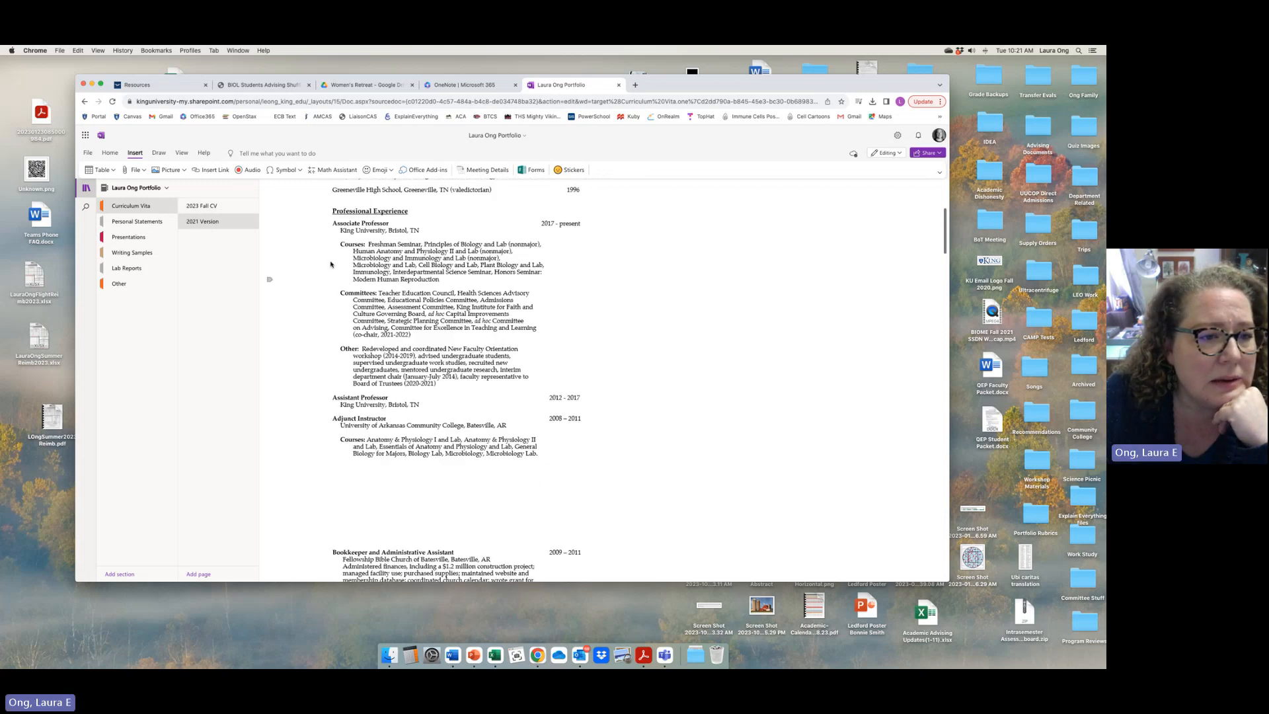
- Open Personal Statements and title its page 'Faith Statement'
{"action": "left_click", "coordinate": [141, 225]}
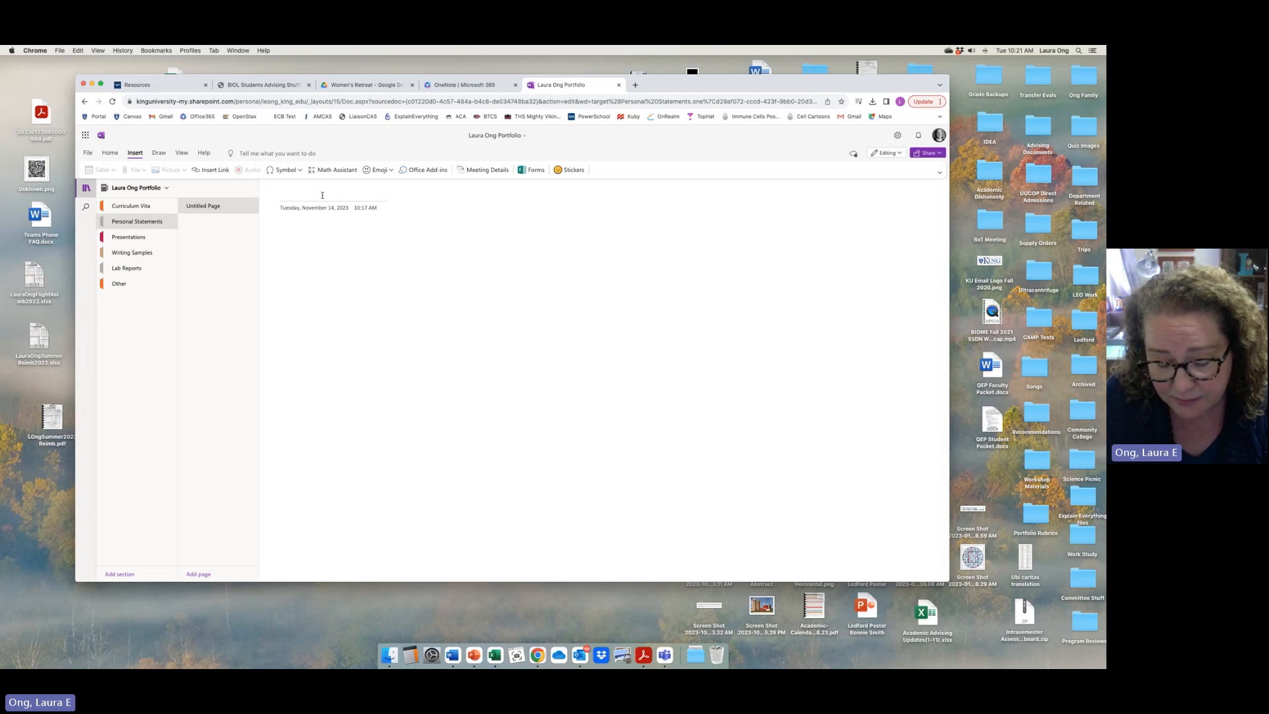
{"action": "type", "text": "Faith Sta"}
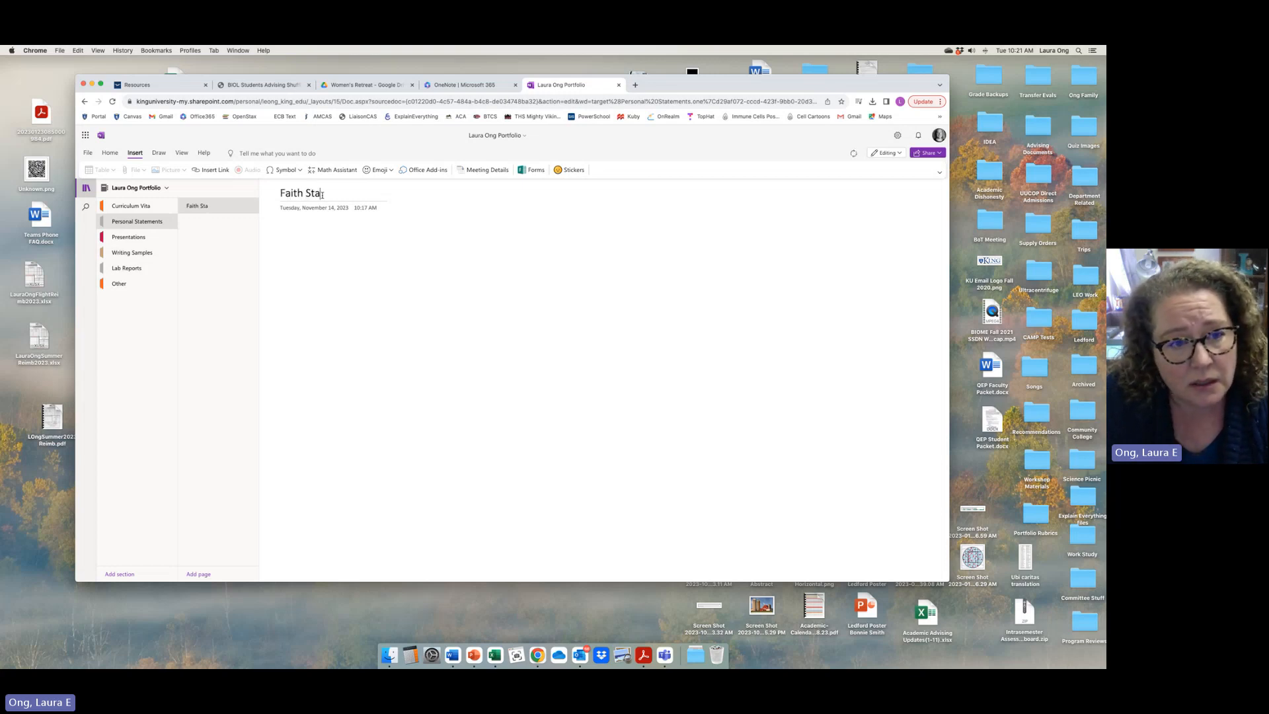
{"action": "type", "text": "tement"}
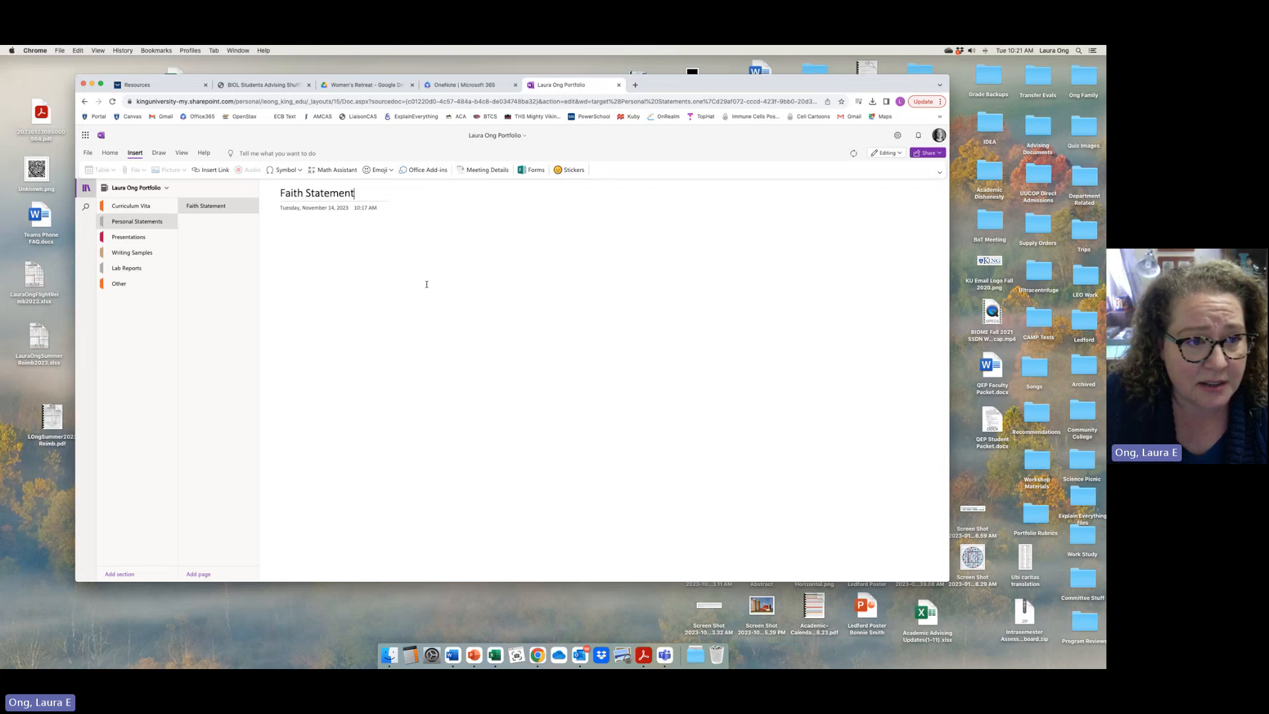
{"action": "key", "text": "Return"}
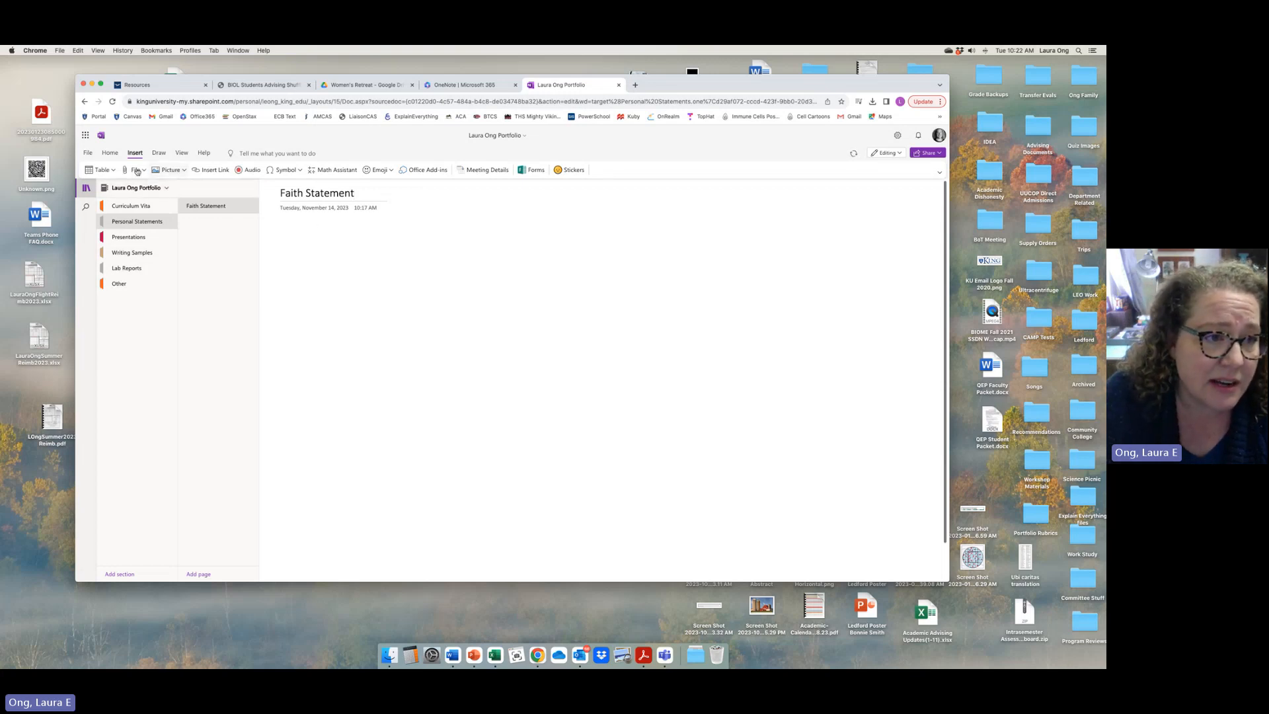
- Insert the faith statement Word document from Dropbox > FPC Documents as a printout
{"action": "left_click", "coordinate": [137, 172]}
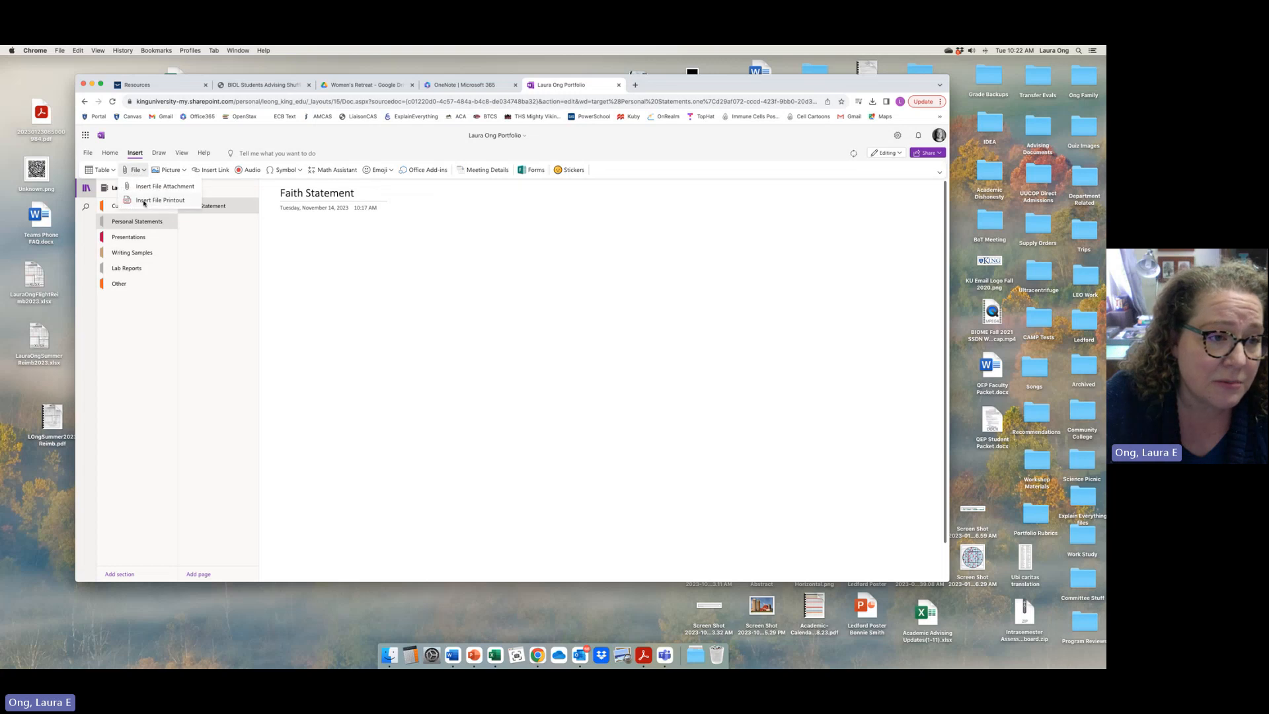
{"action": "left_click", "coordinate": [154, 203]}
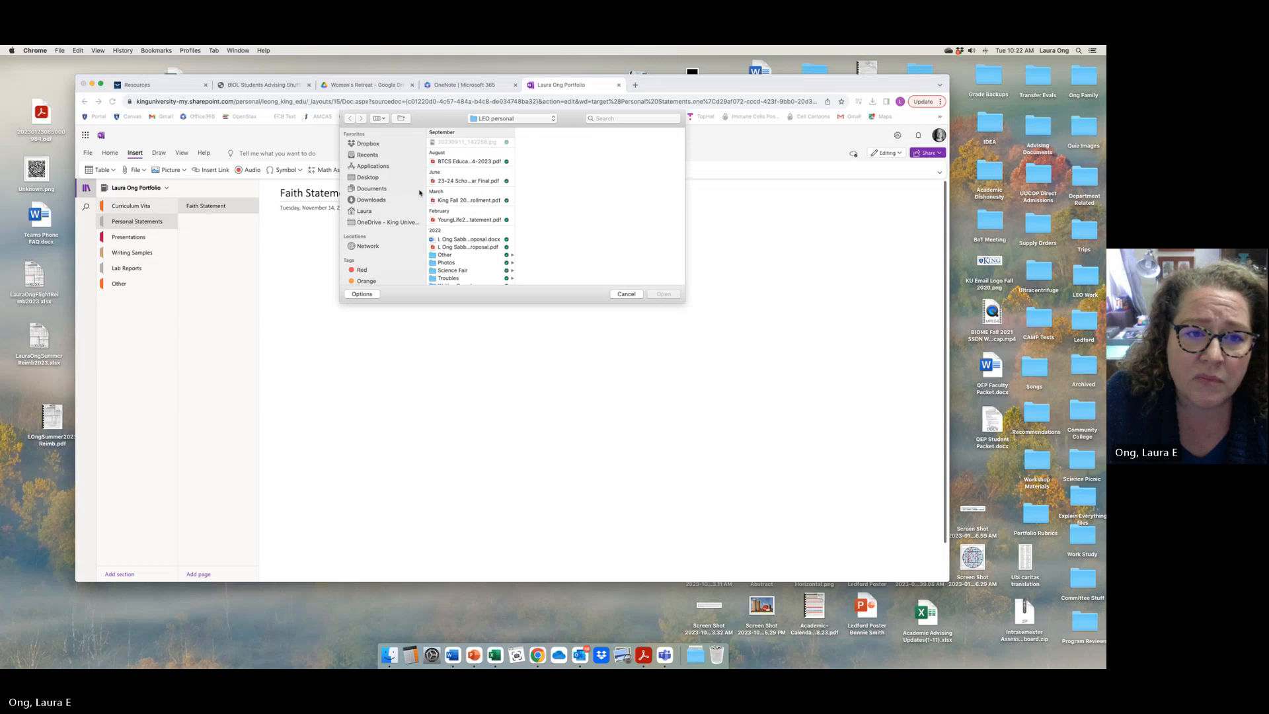
{"action": "left_click", "coordinate": [369, 144]}
{"action": "scroll", "coordinate": [485, 194], "scroll_direction": "down", "scroll_amount": 5}
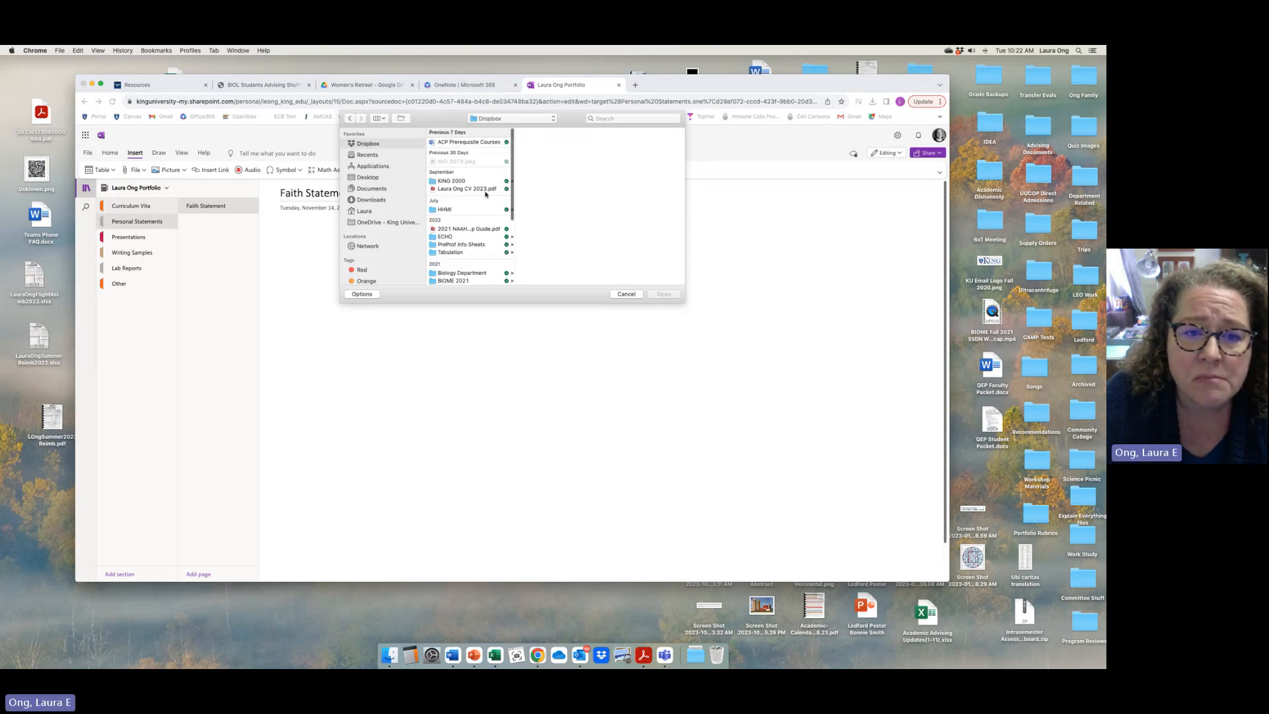
{"action": "left_click", "coordinate": [471, 170]}
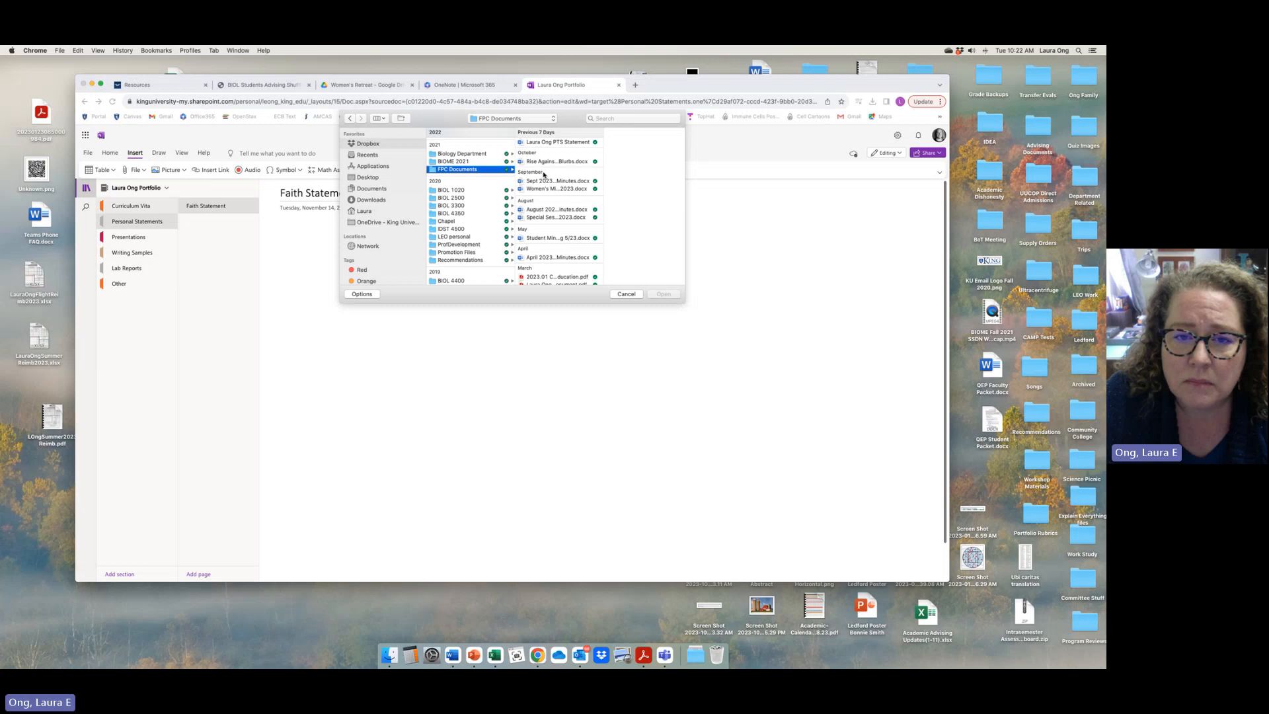
{"action": "scroll", "coordinate": [543, 174], "scroll_direction": "down", "scroll_amount": 3}
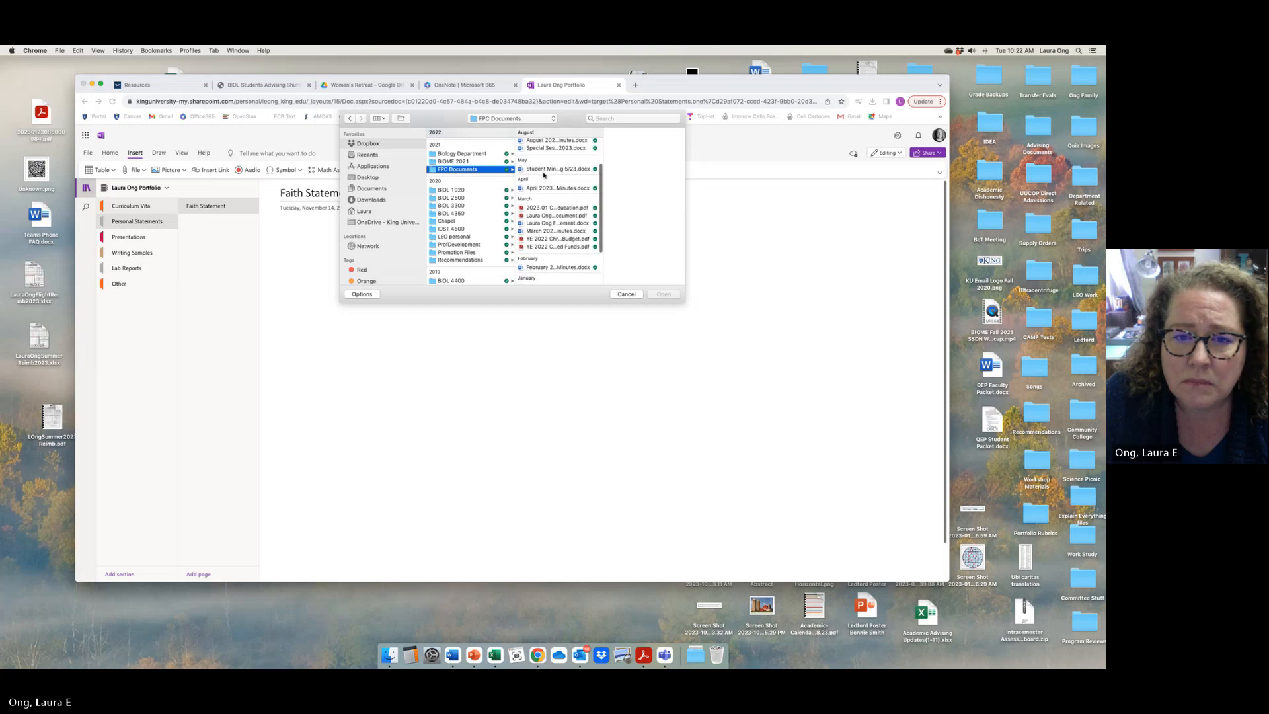
{"action": "left_click", "coordinate": [561, 221]}
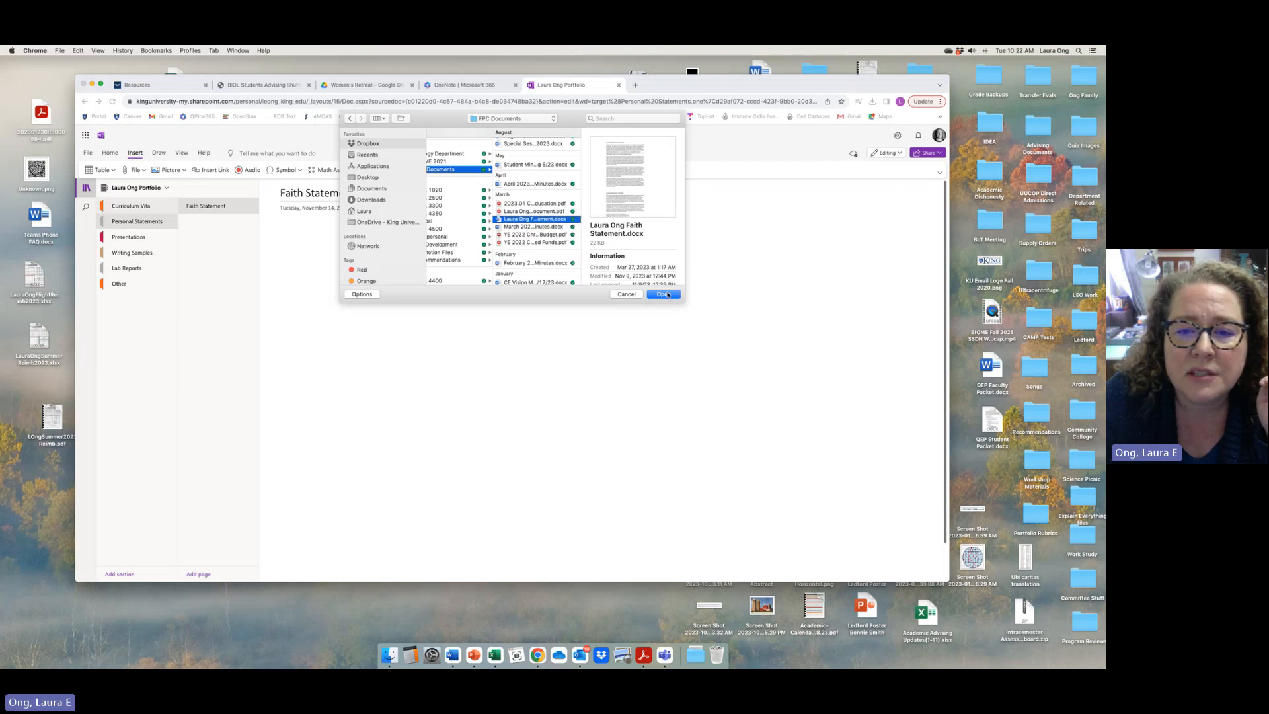
{"action": "left_click", "coordinate": [667, 294]}
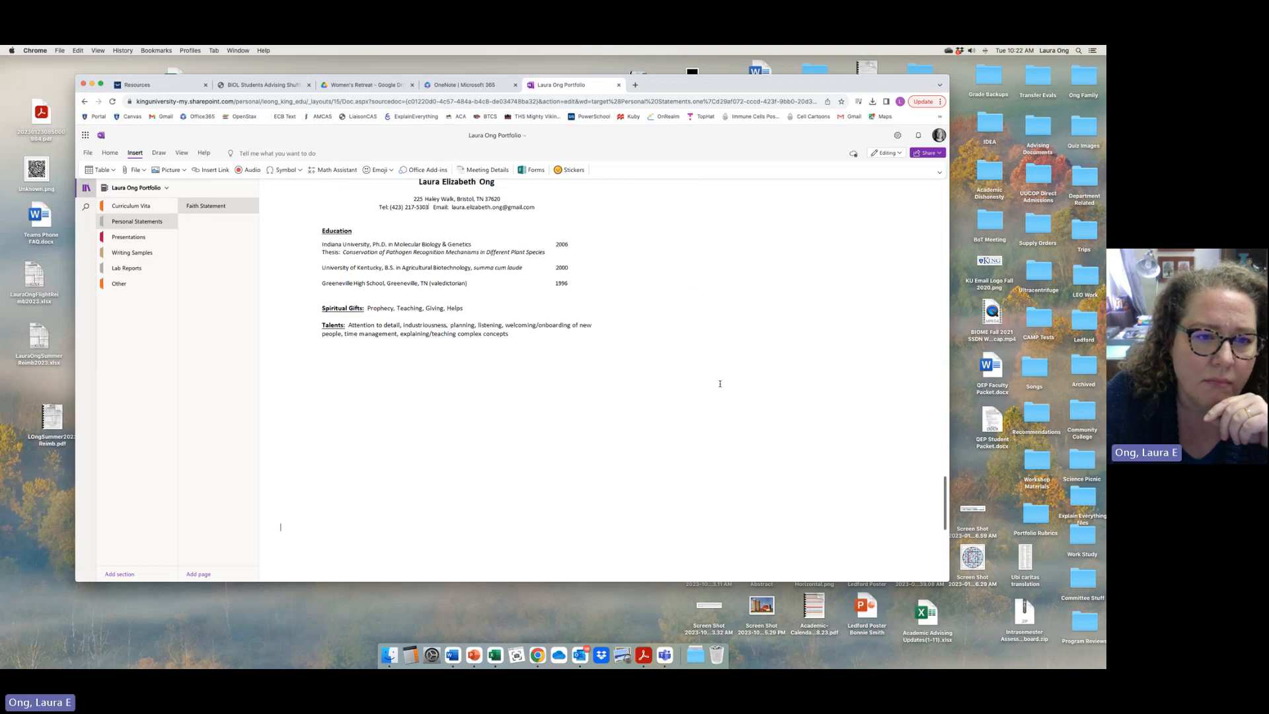
{"action": "scroll", "coordinate": [720, 384], "scroll_direction": "up", "scroll_amount": 10}
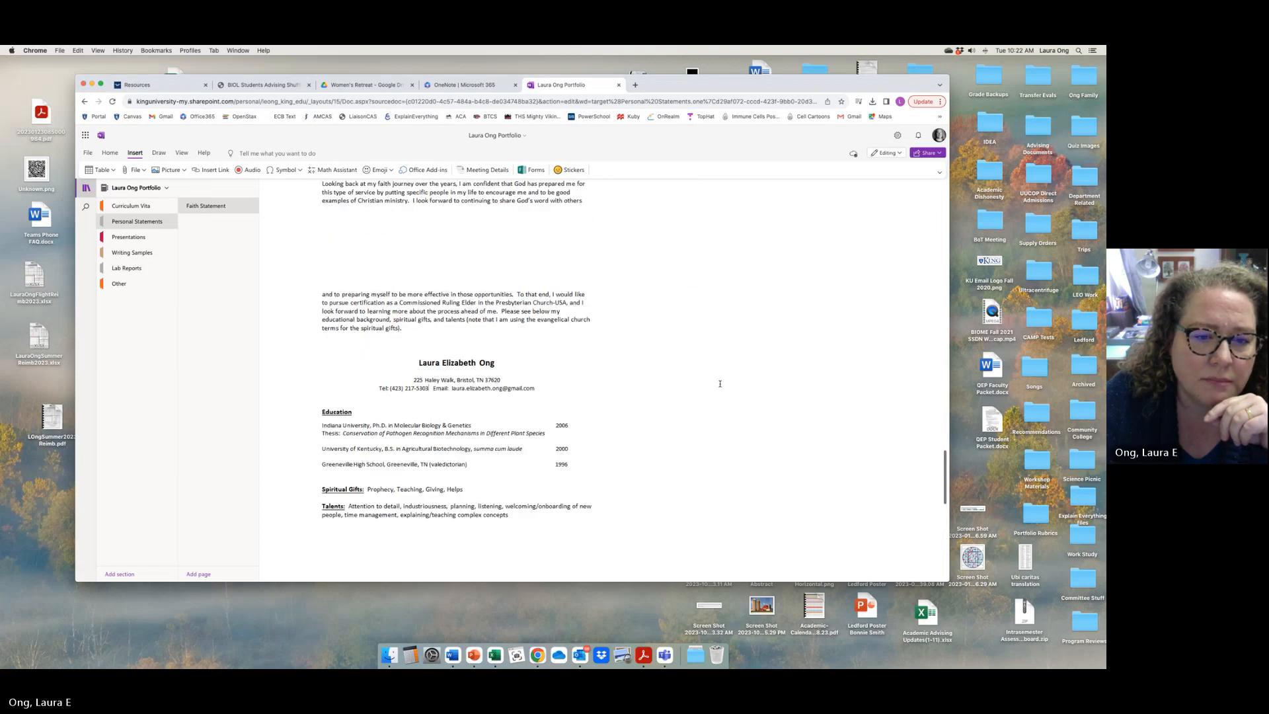
{"action": "scroll", "coordinate": [720, 383], "scroll_direction": "up", "scroll_amount": 10}
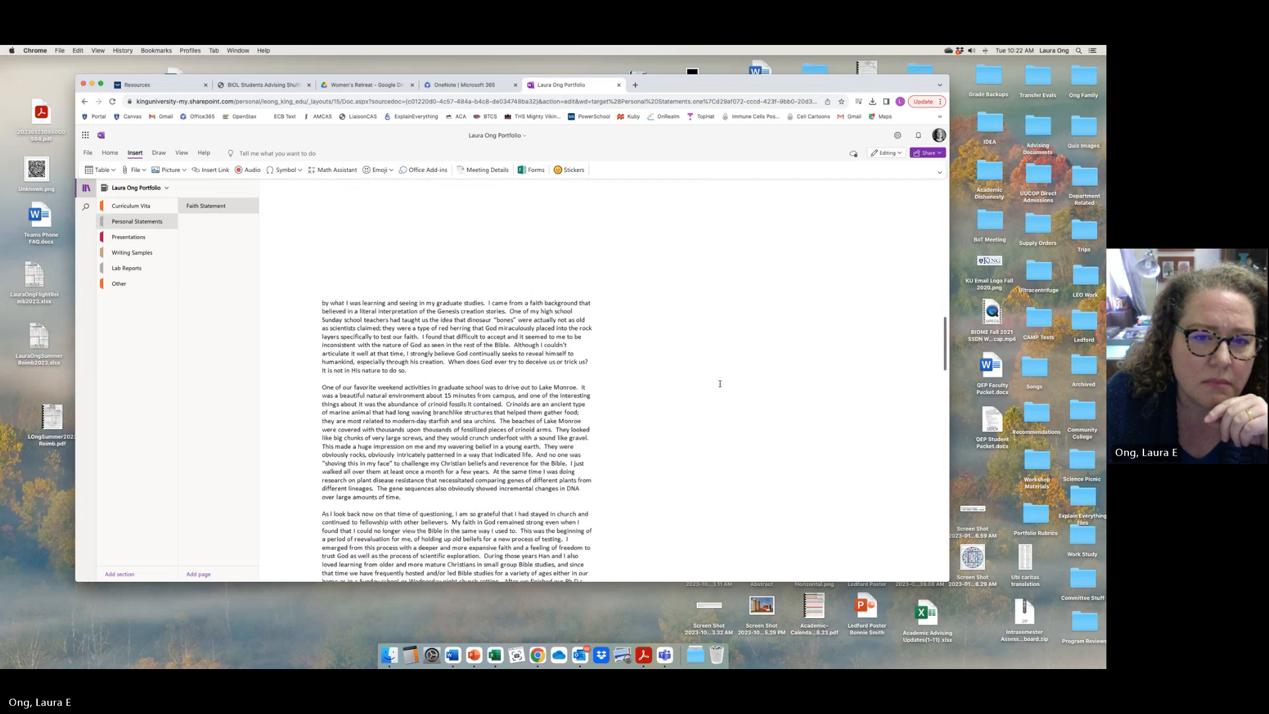
{"action": "scroll", "coordinate": [719, 384], "scroll_direction": "up", "scroll_amount": 5}
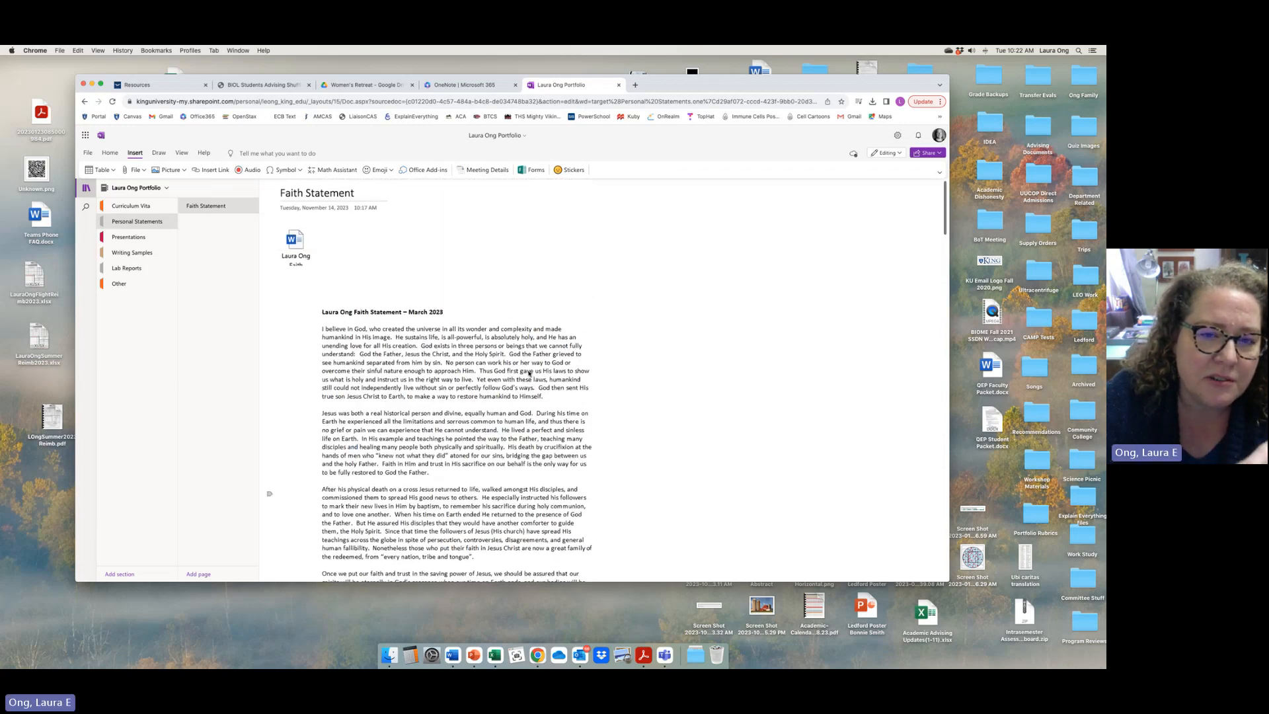
{"action": "scroll", "coordinate": [592, 339], "scroll_direction": "down", "scroll_amount": 5}
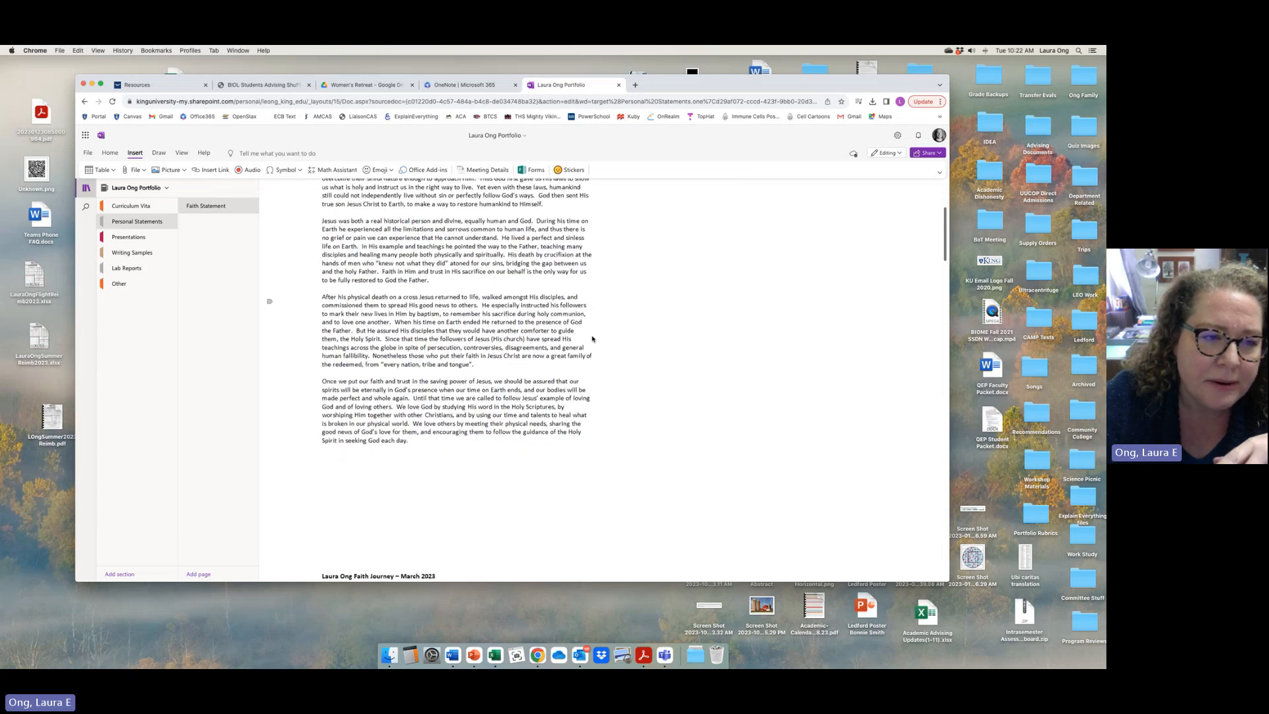
{"action": "scroll", "coordinate": [592, 339], "scroll_direction": "down", "scroll_amount": 2}
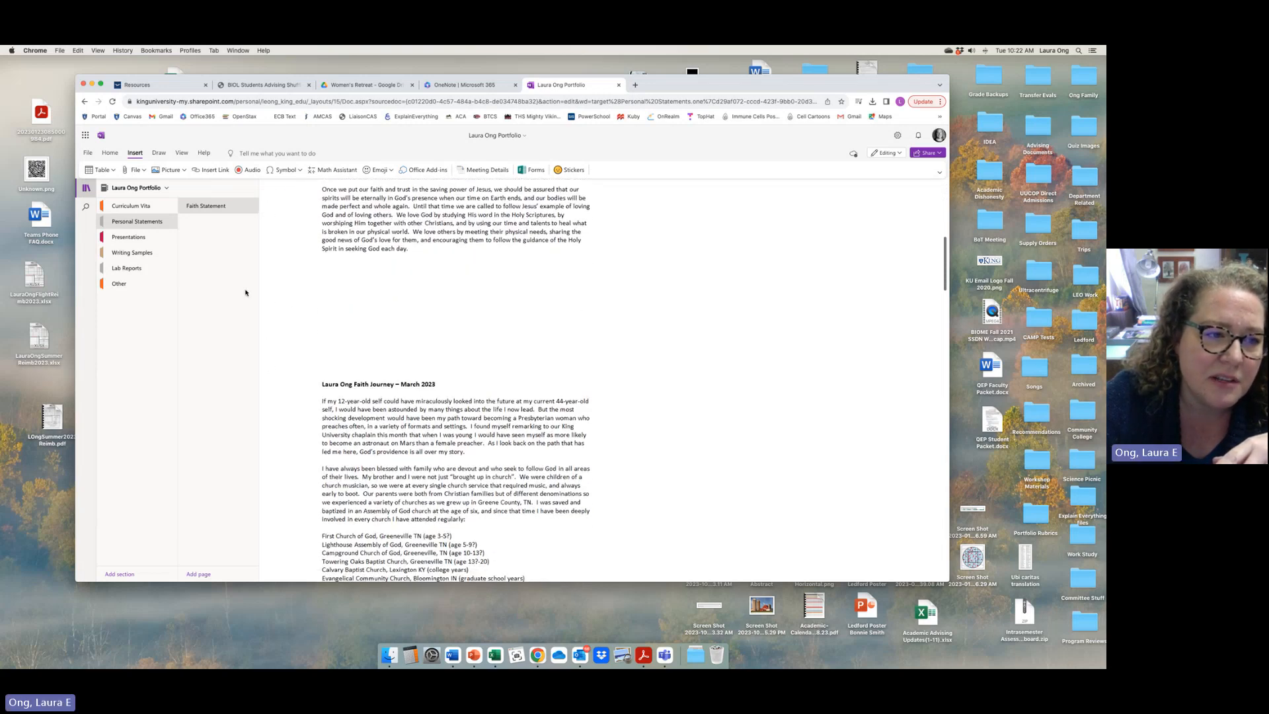
- Glance at the empty Presentations section, then return to Curriculum Vita's 2021 Version page
{"action": "left_click", "coordinate": [139, 242]}
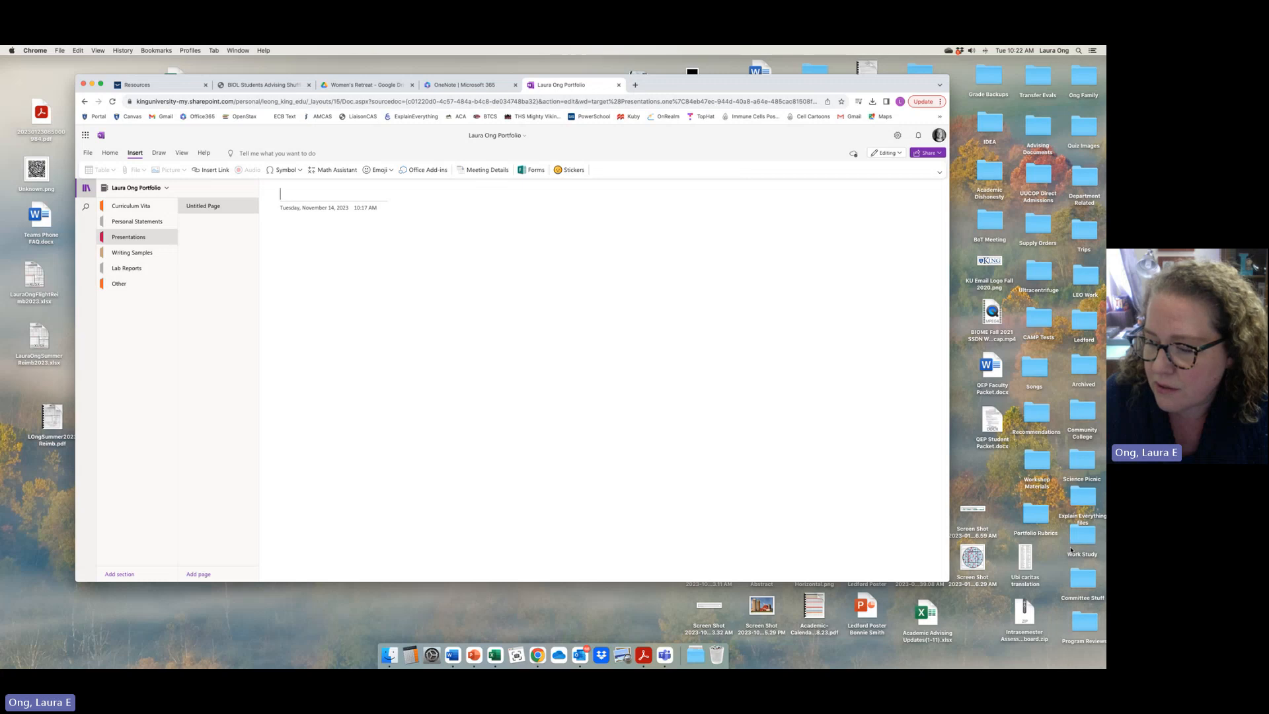
{"action": "key", "text": "super+shift+s"}
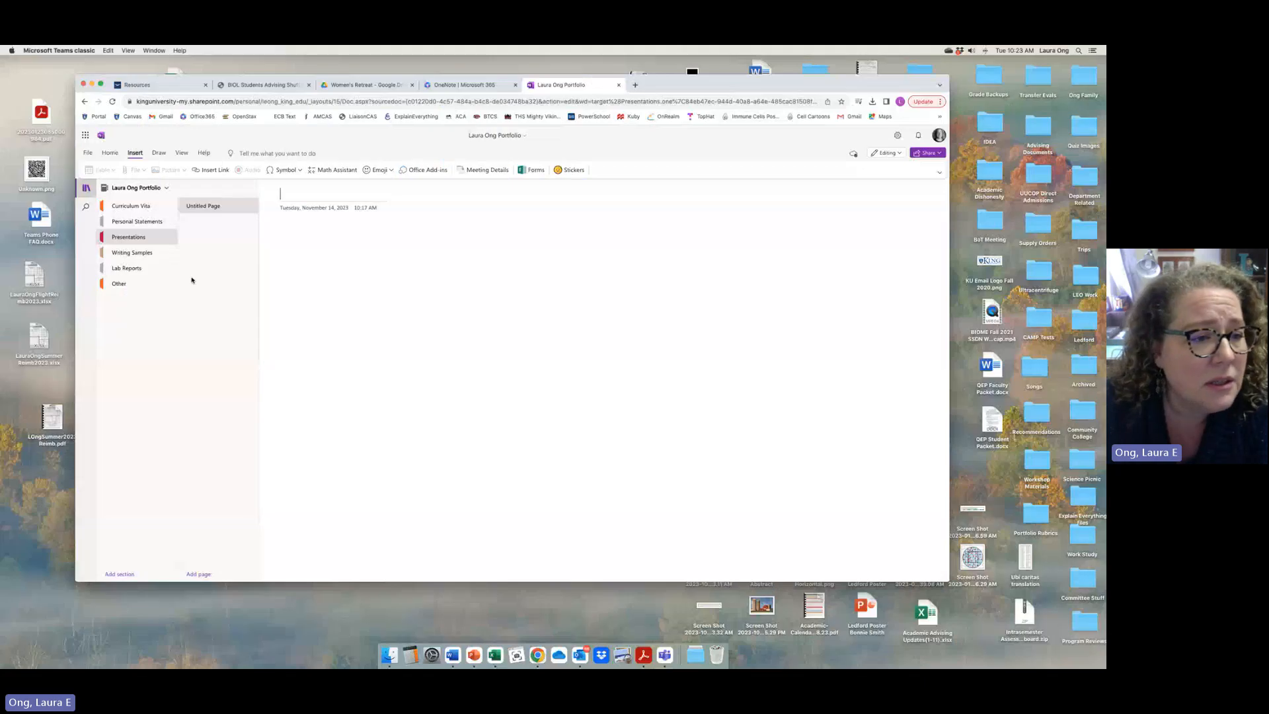
{"action": "left_click", "coordinate": [130, 207]}
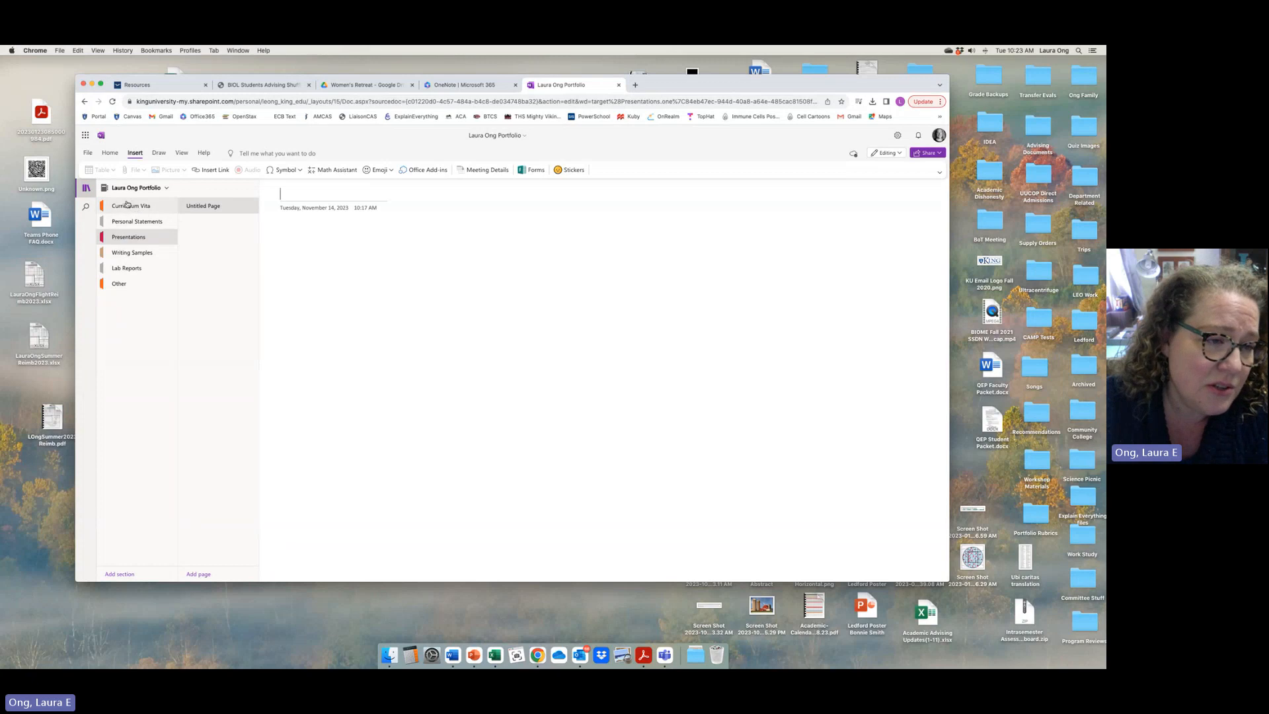
{"action": "left_click", "coordinate": [139, 209]}
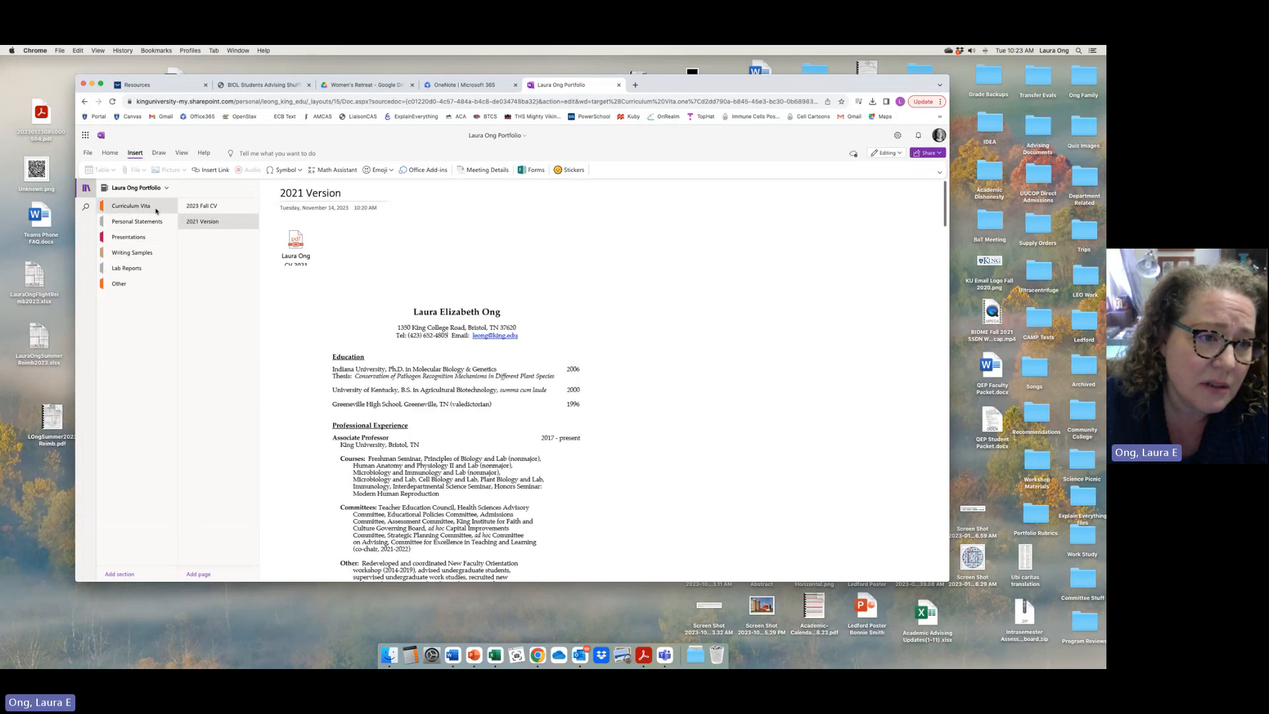
- Above the 2023 Fall CV PDF, type 'Assignment Description' with purpose, learning, class and grade questions
{"action": "left_click", "coordinate": [214, 207]}
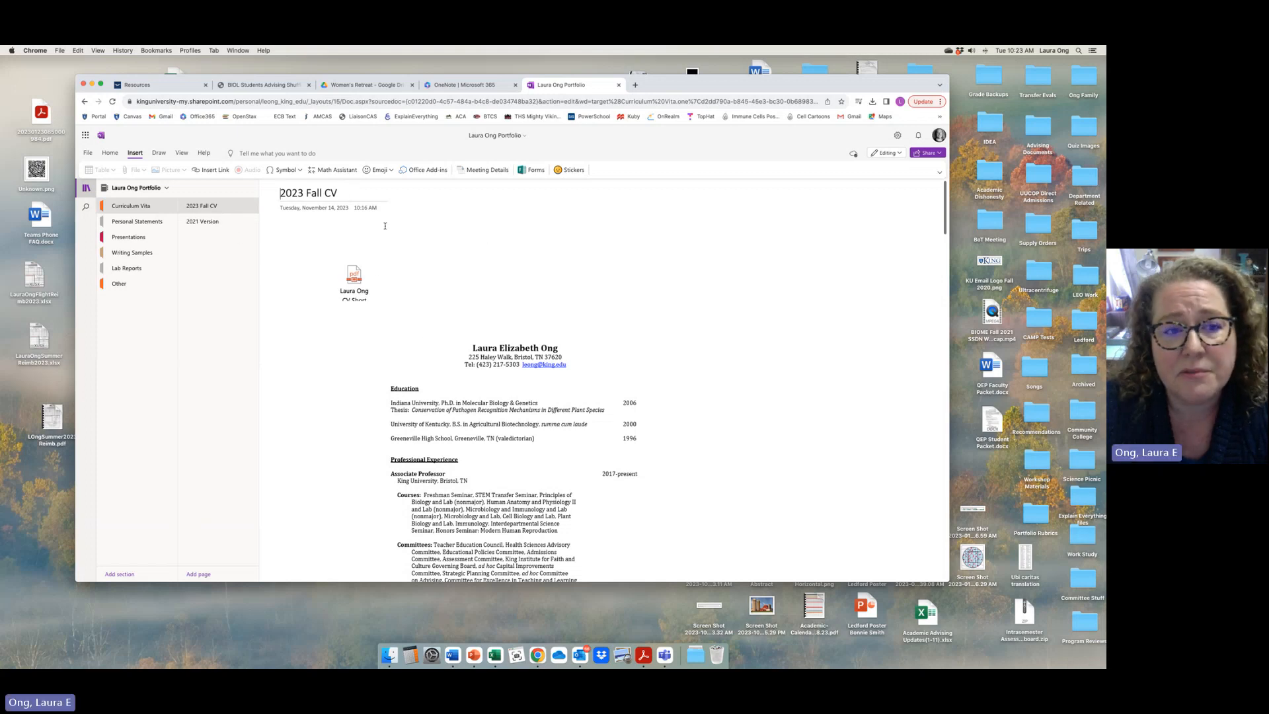
{"action": "left_click", "coordinate": [304, 242]}
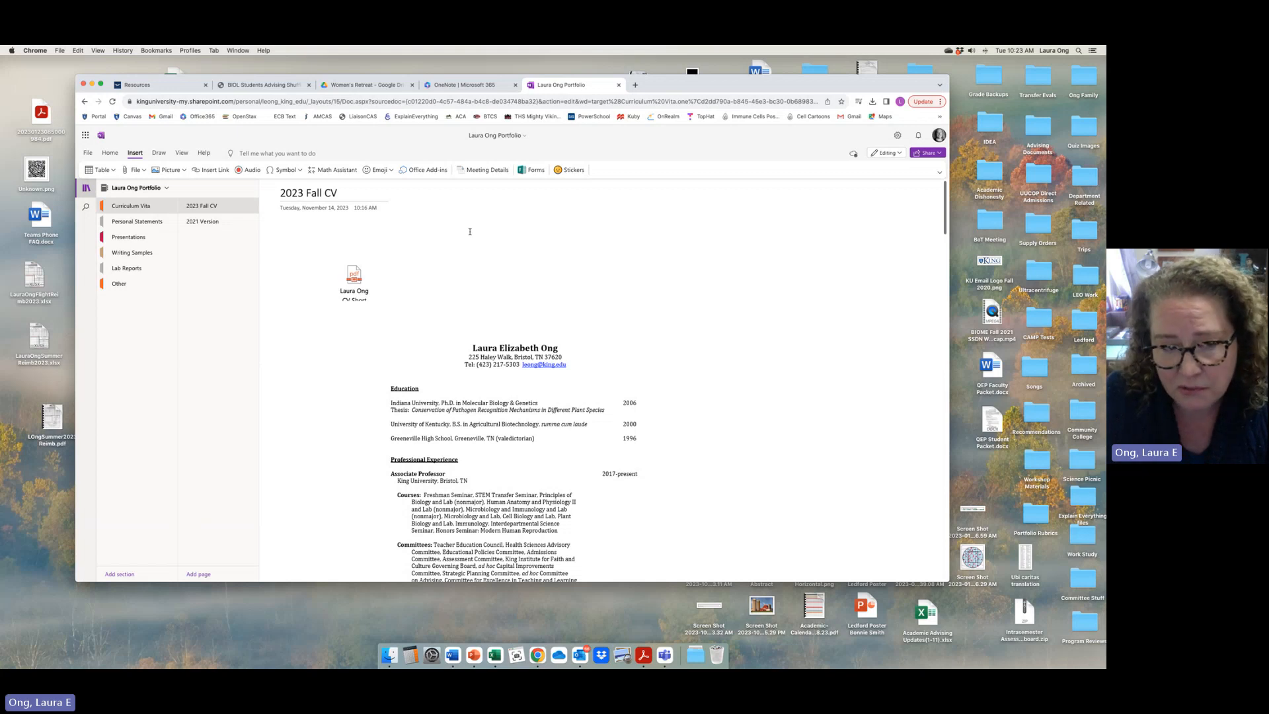
{"action": "type", "text": "Assignmen"}
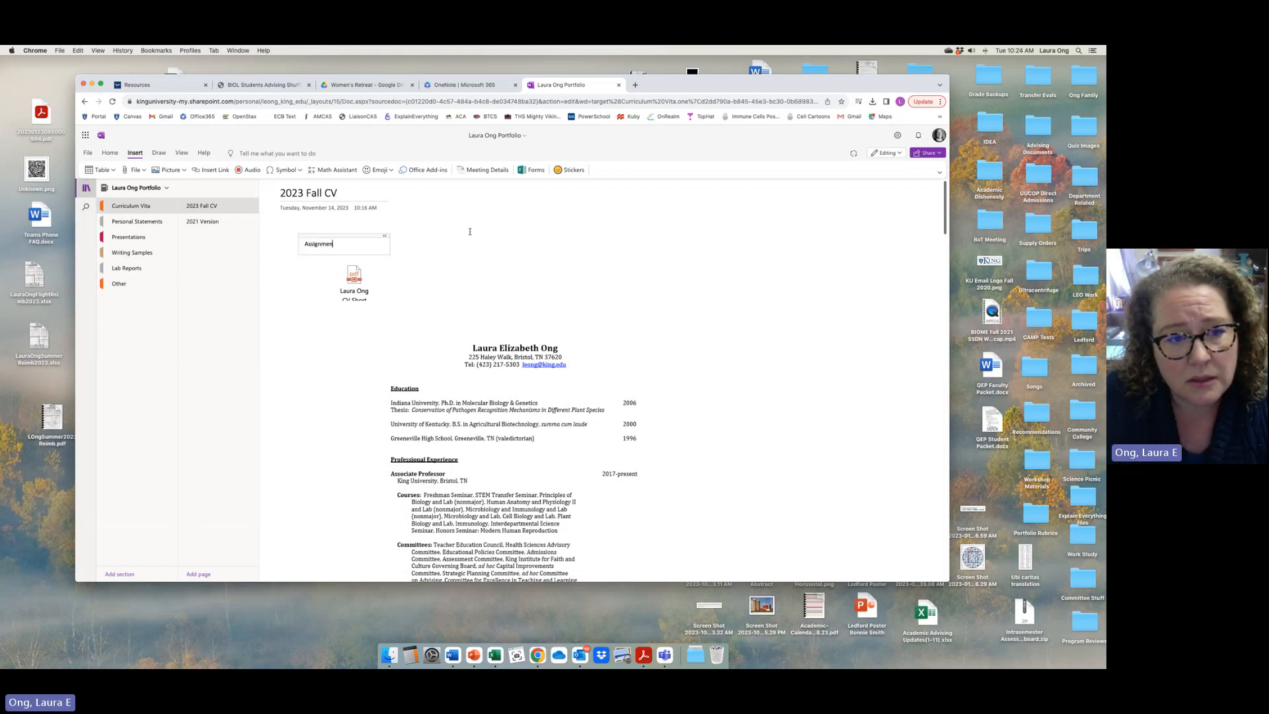
{"action": "type", "text": "t"}
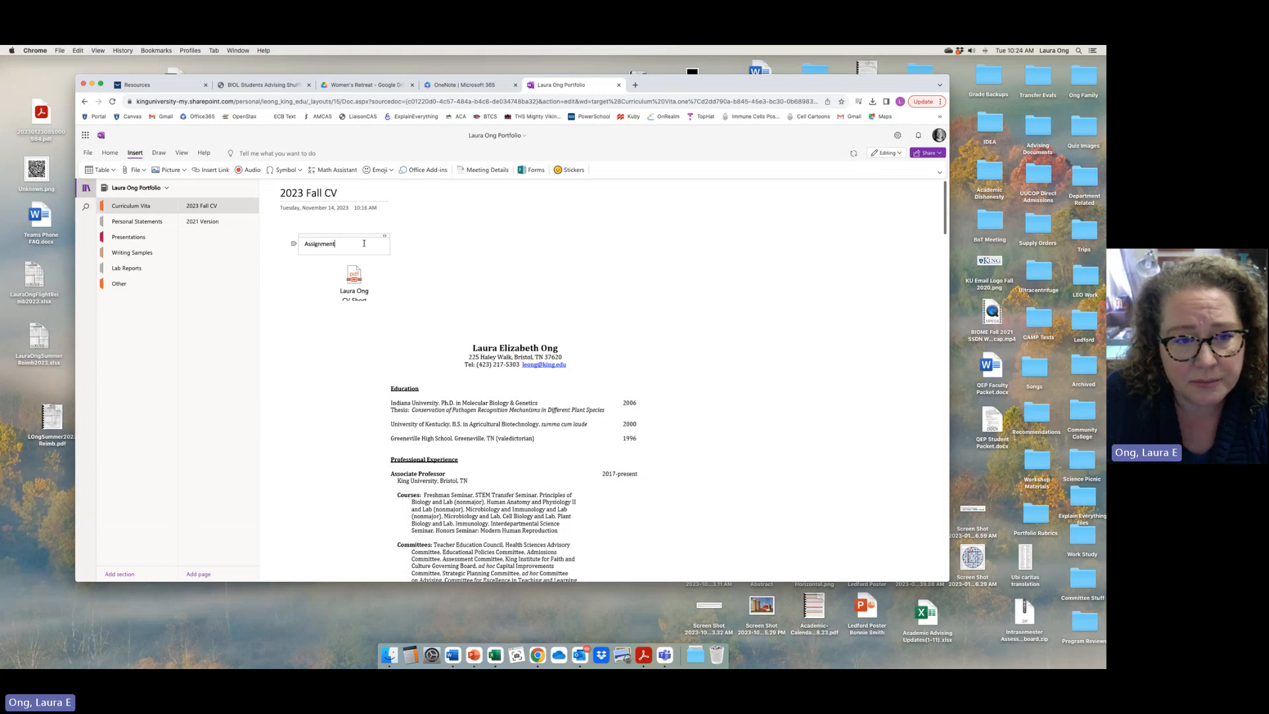
{"action": "type", "text": " Descript"}
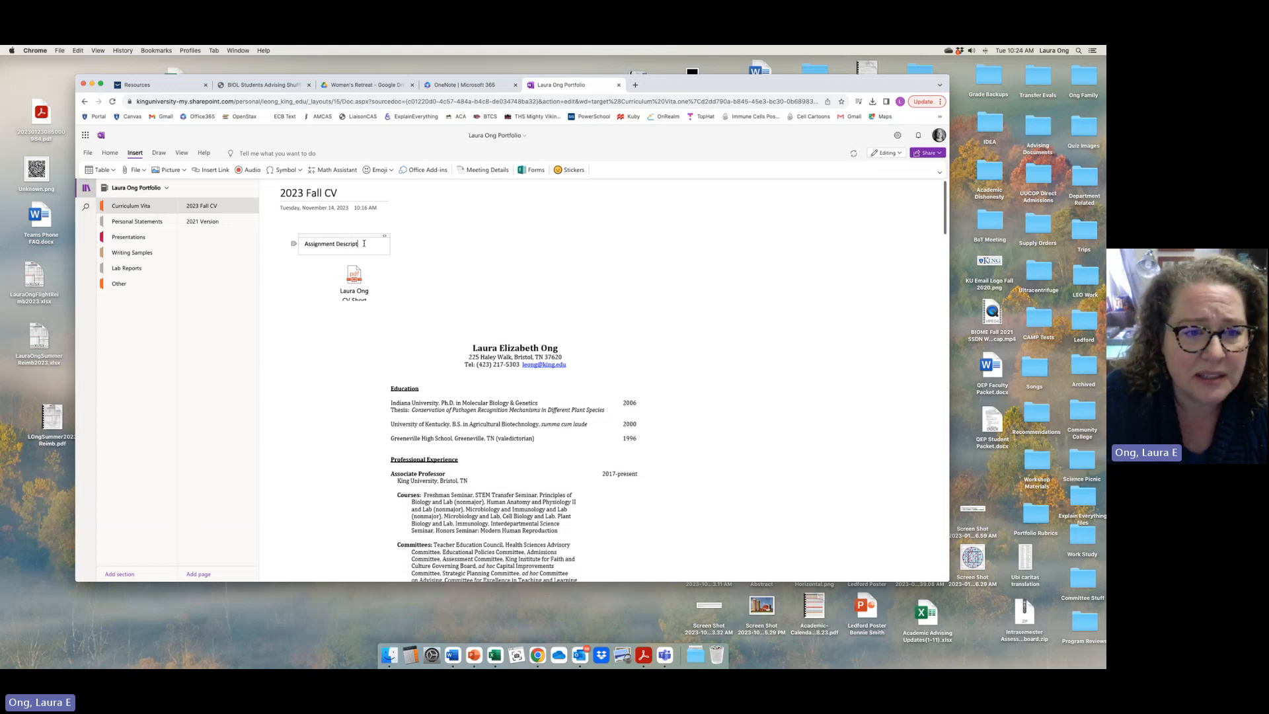
{"action": "type", "text": "ion: "}
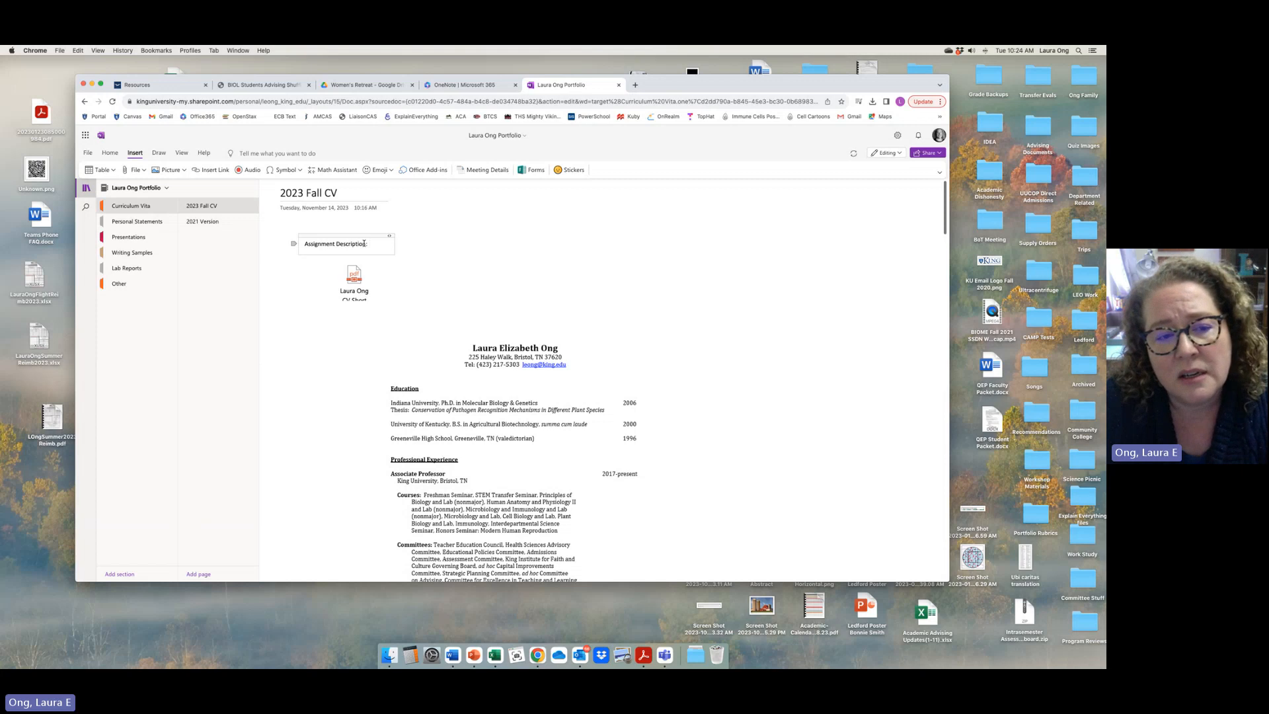
{"action": "type", "text": "Blah blah"}
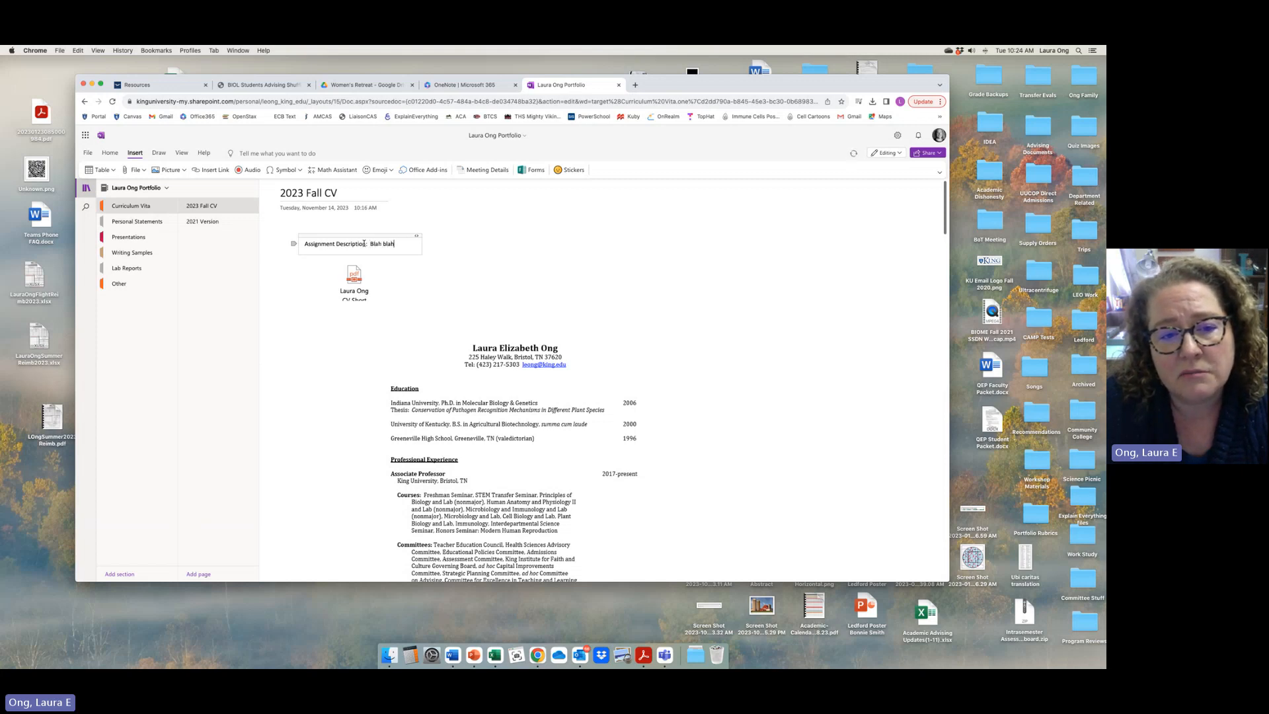
{"action": "type", "text": " blah."}
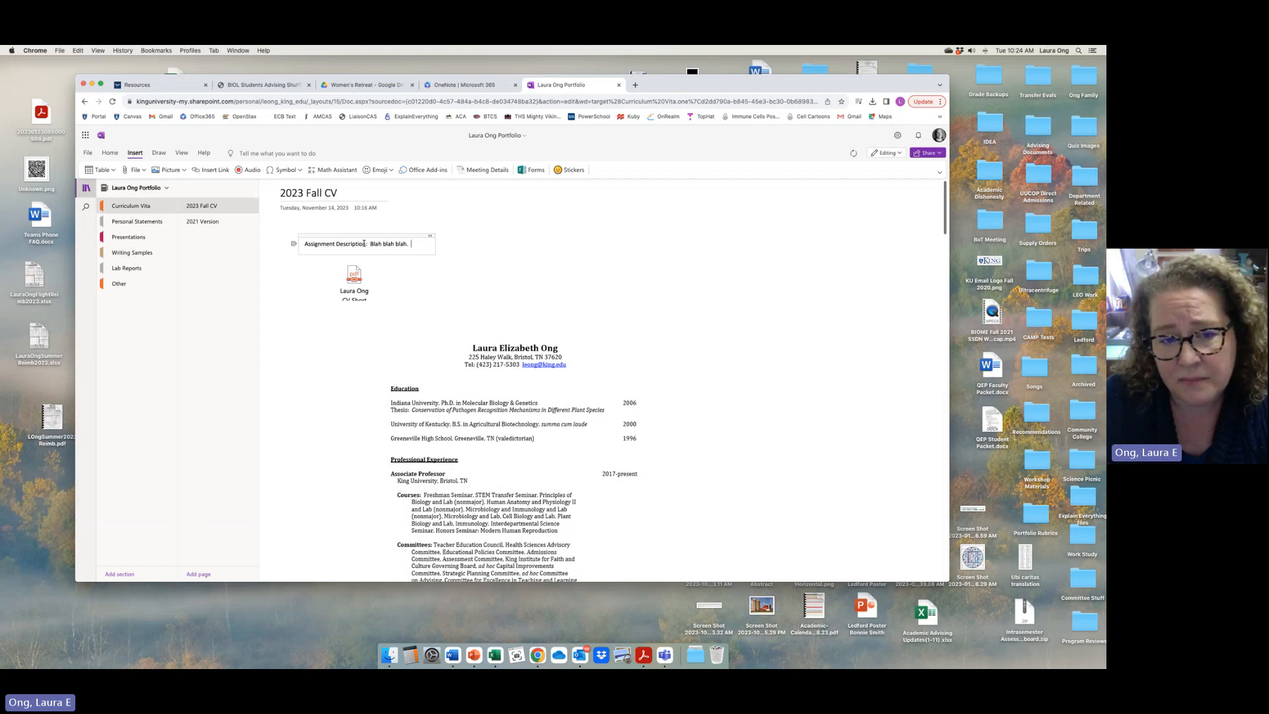
{"action": "type", "text": "What is the purp"}
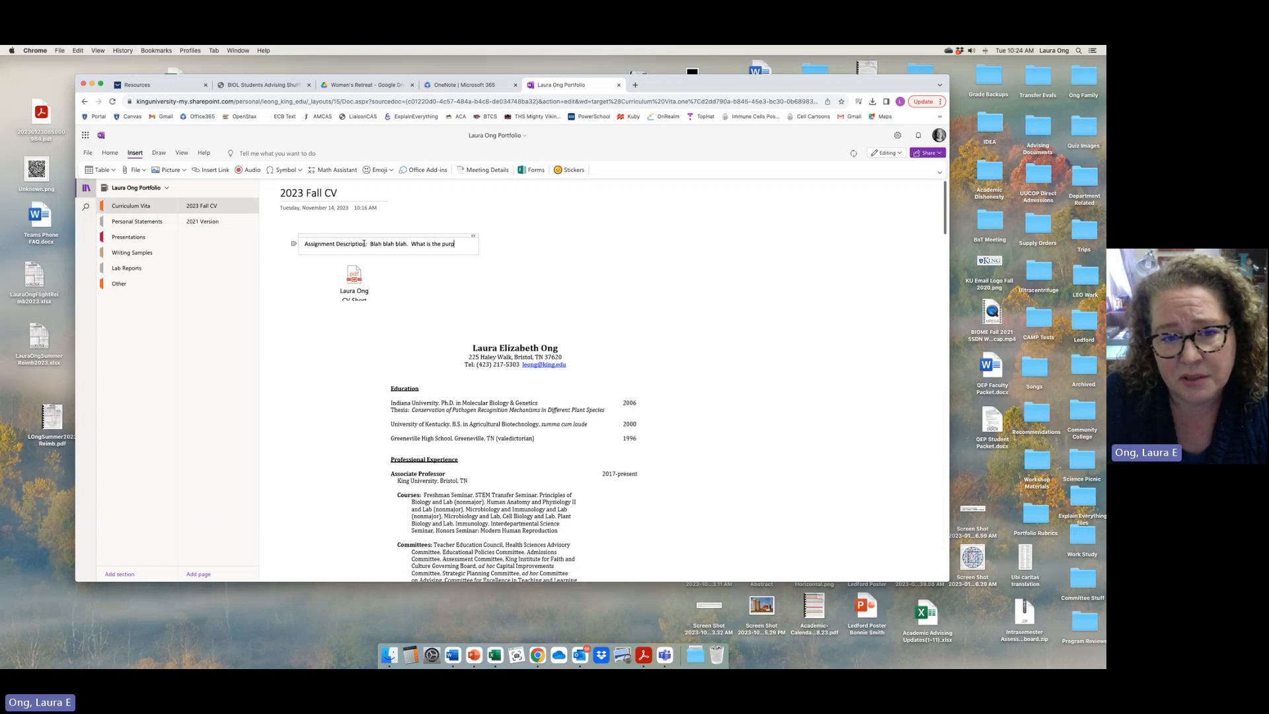
{"action": "type", "text": "ose?  What did you"}
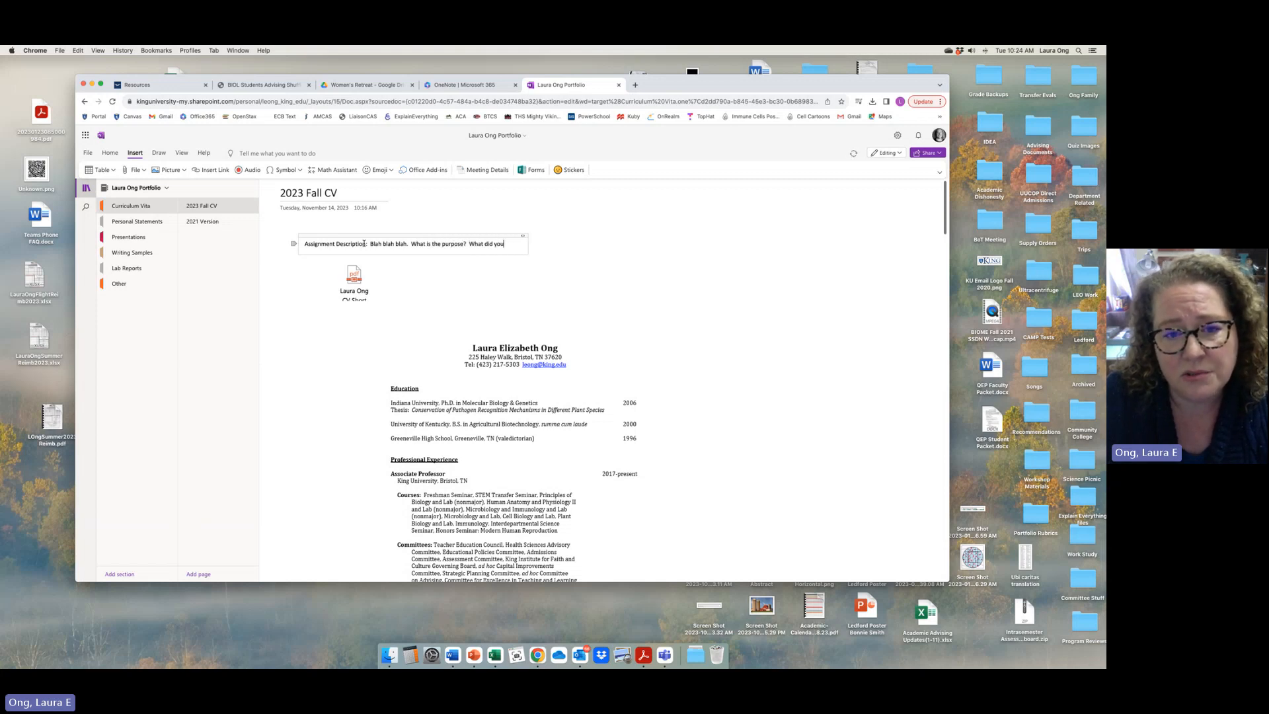
{"action": "type", "text": " learn?"}
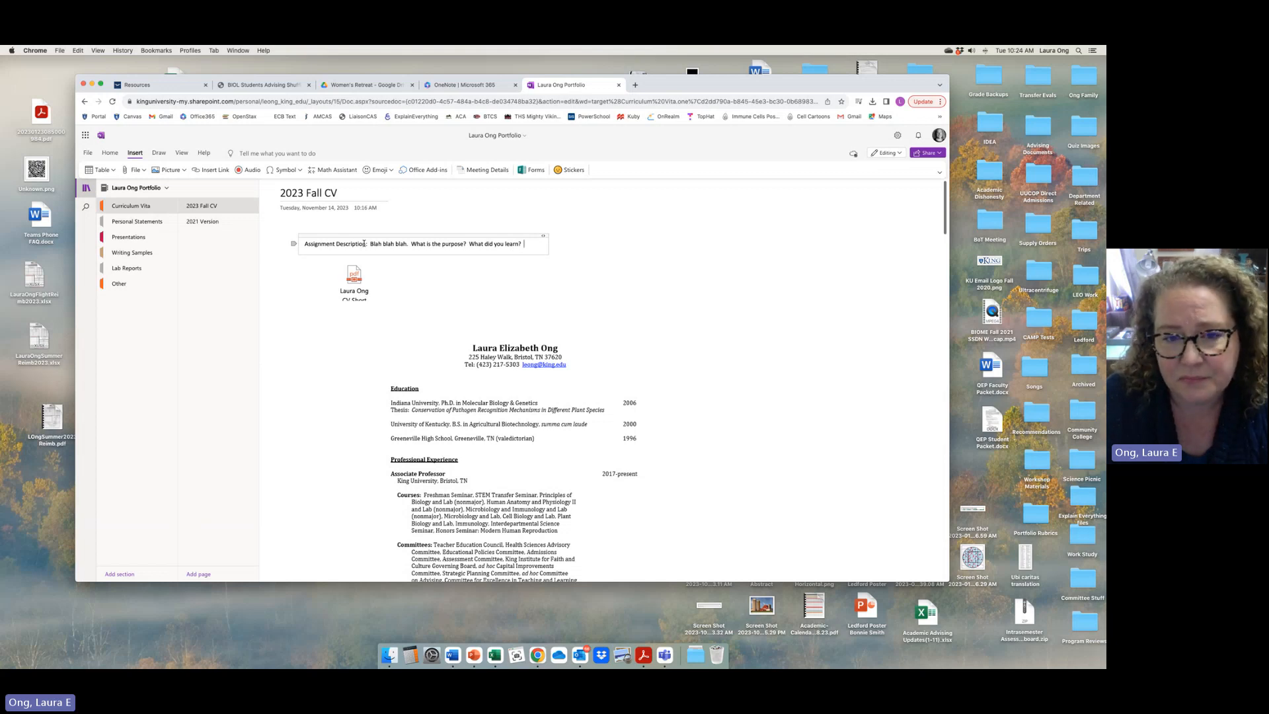
{"action": "type", "text": "What class name"}
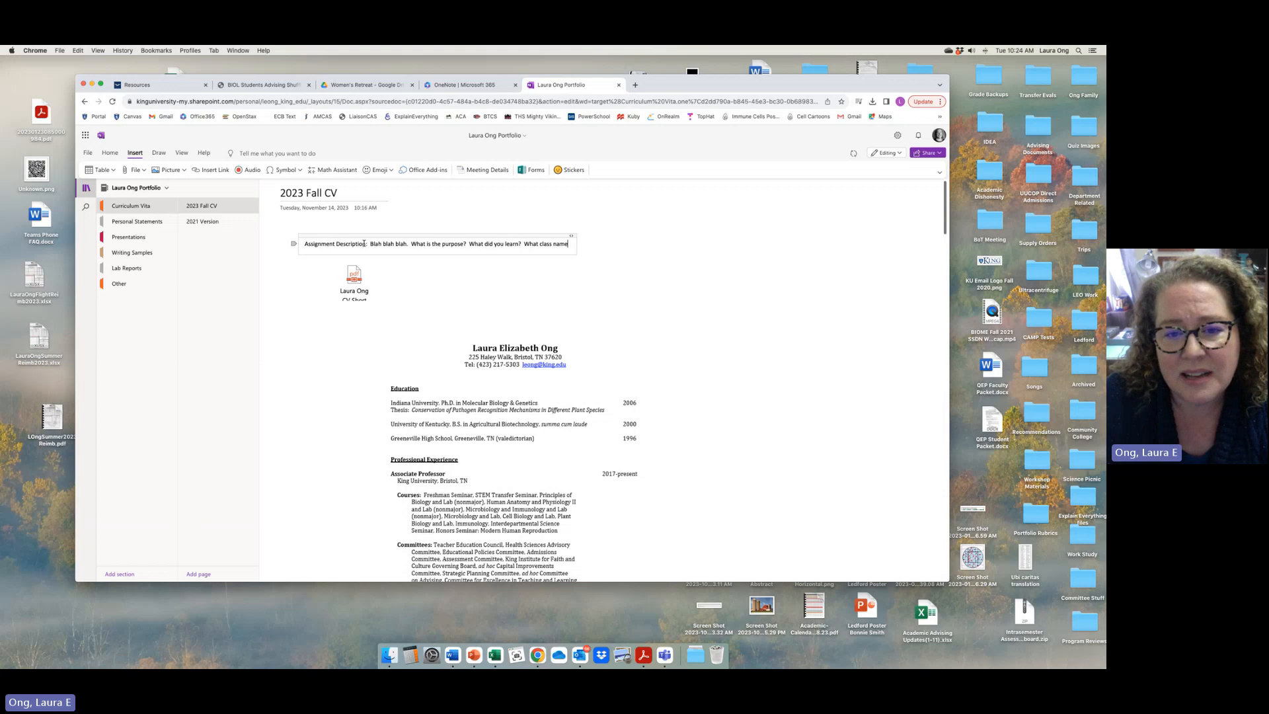
{"action": "type", "text": ", numb"}
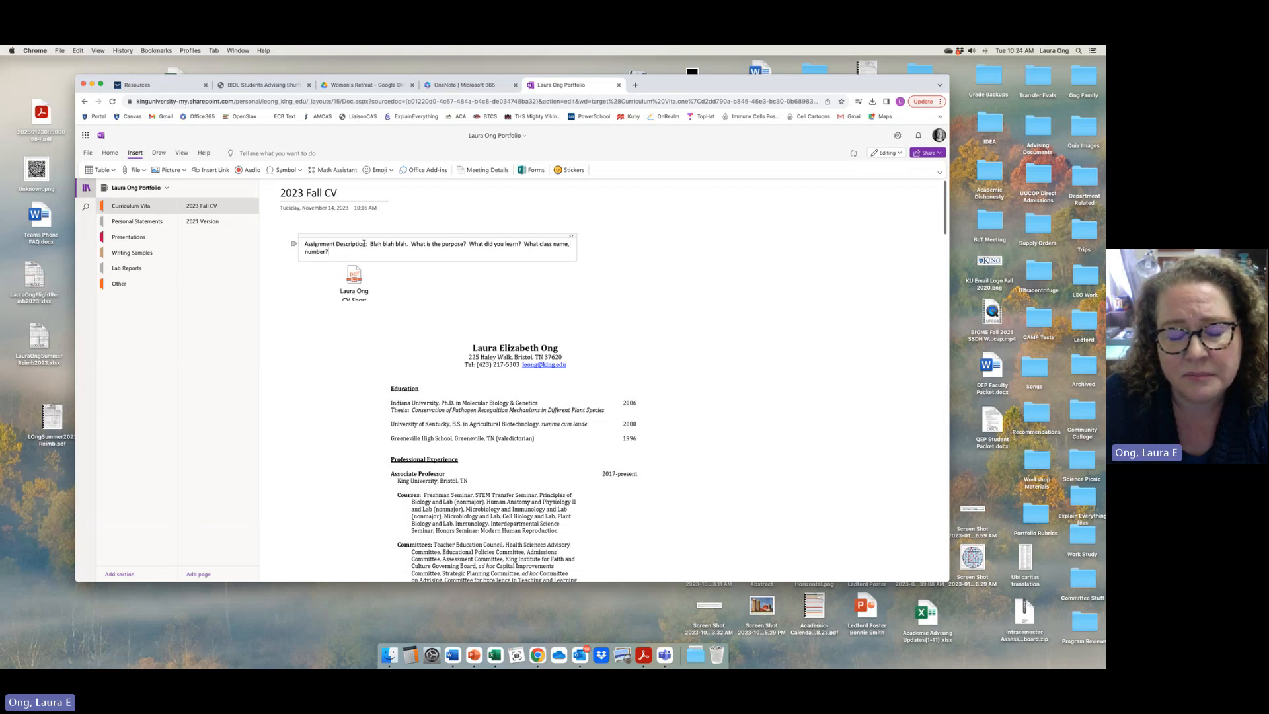
{"action": "type", "text": "er?  What"}
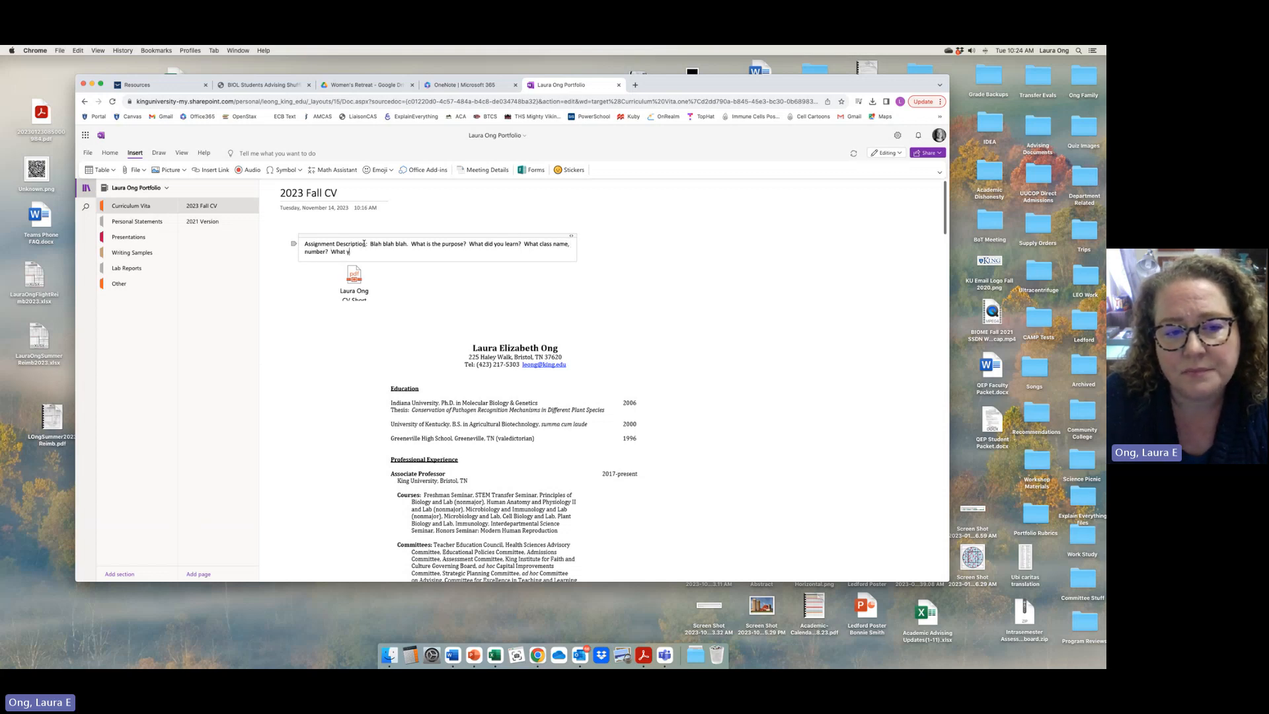
{"action": "type", "text": " was the assignemen"}
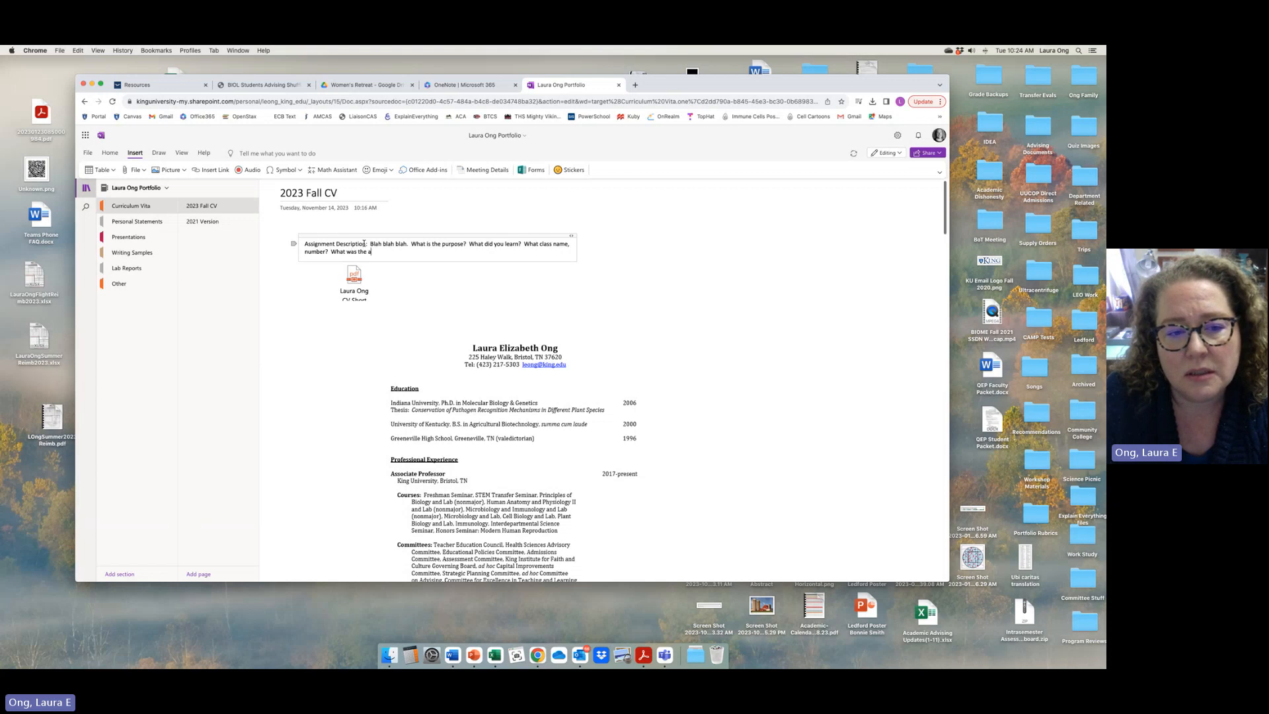
{"action": "key", "text": "BackSpace"}
{"action": "key", "text": "BackSpace"}
{"action": "key", "text": "BackSpace"}
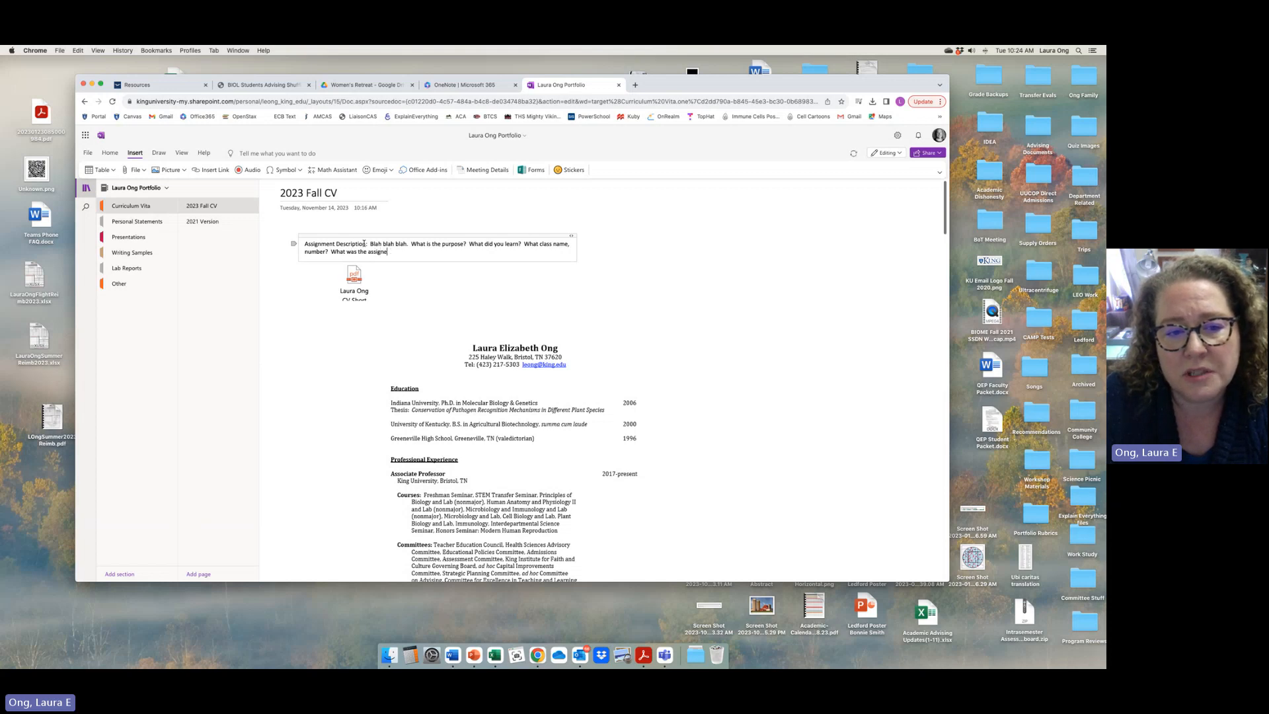
{"action": "type", "text": "ment"}
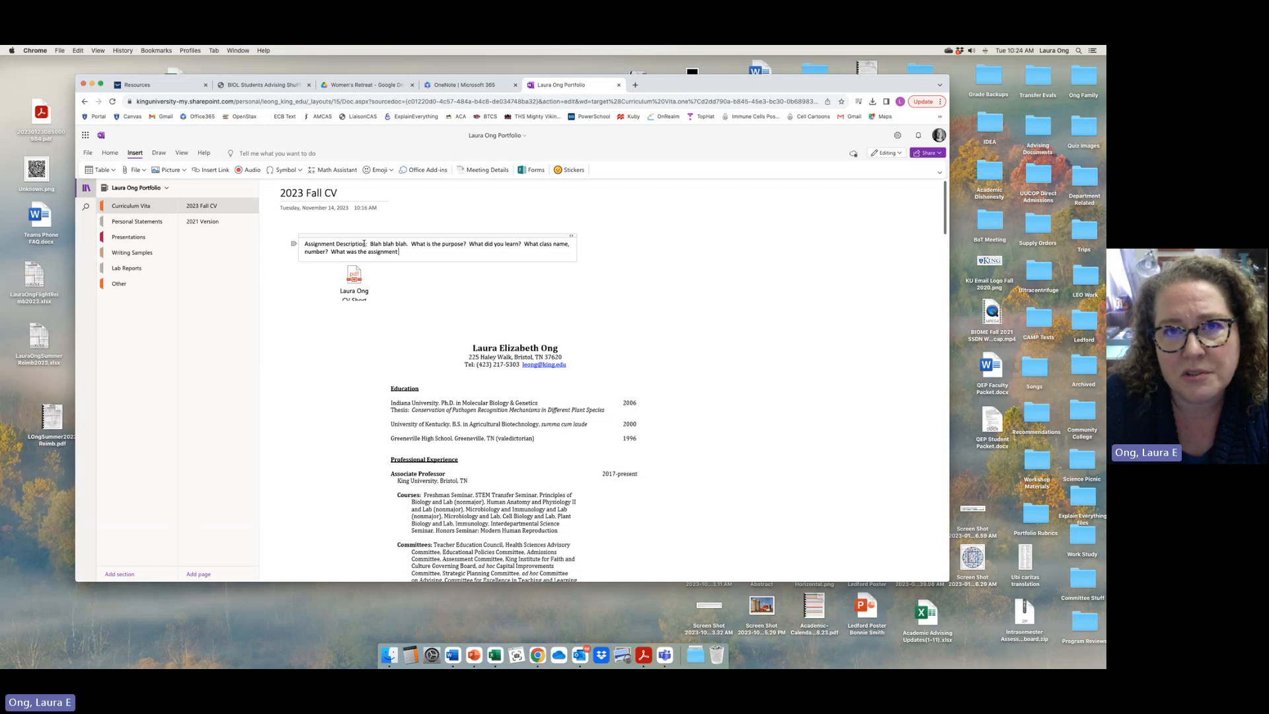
{"action": "type", "text": "?  What grade?"}
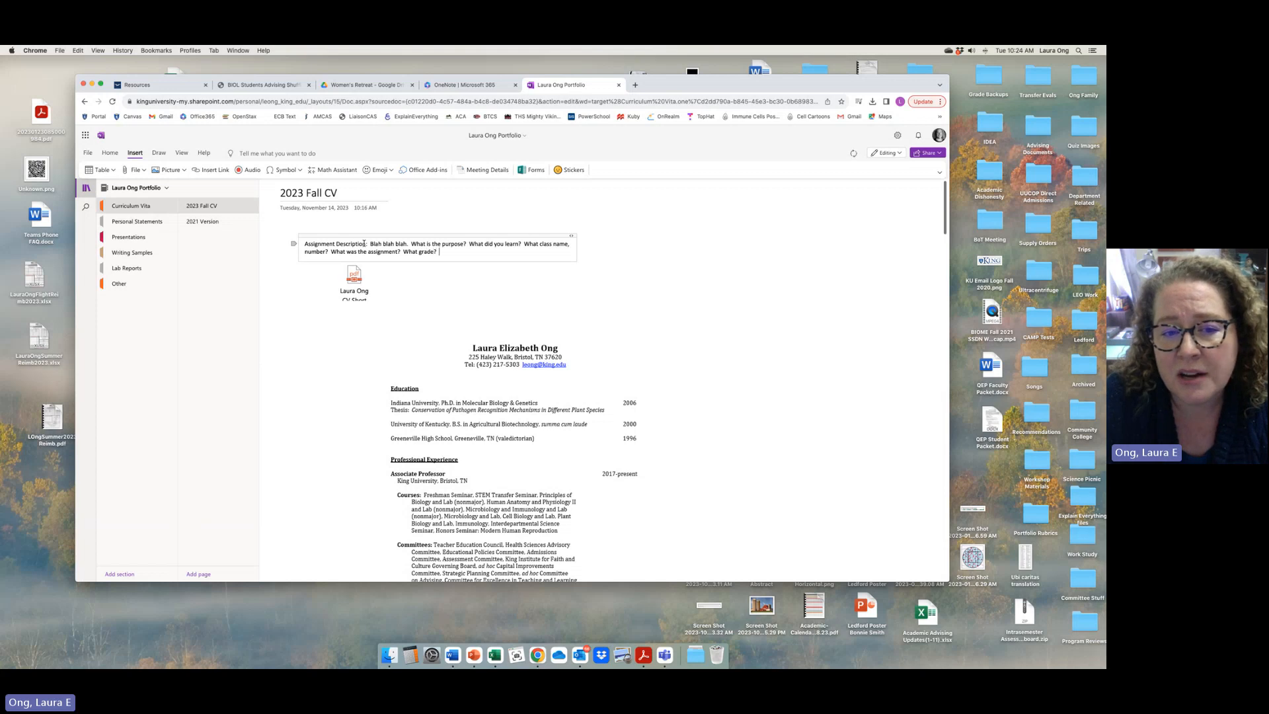
{"action": "type", "text": "  What skills?"}
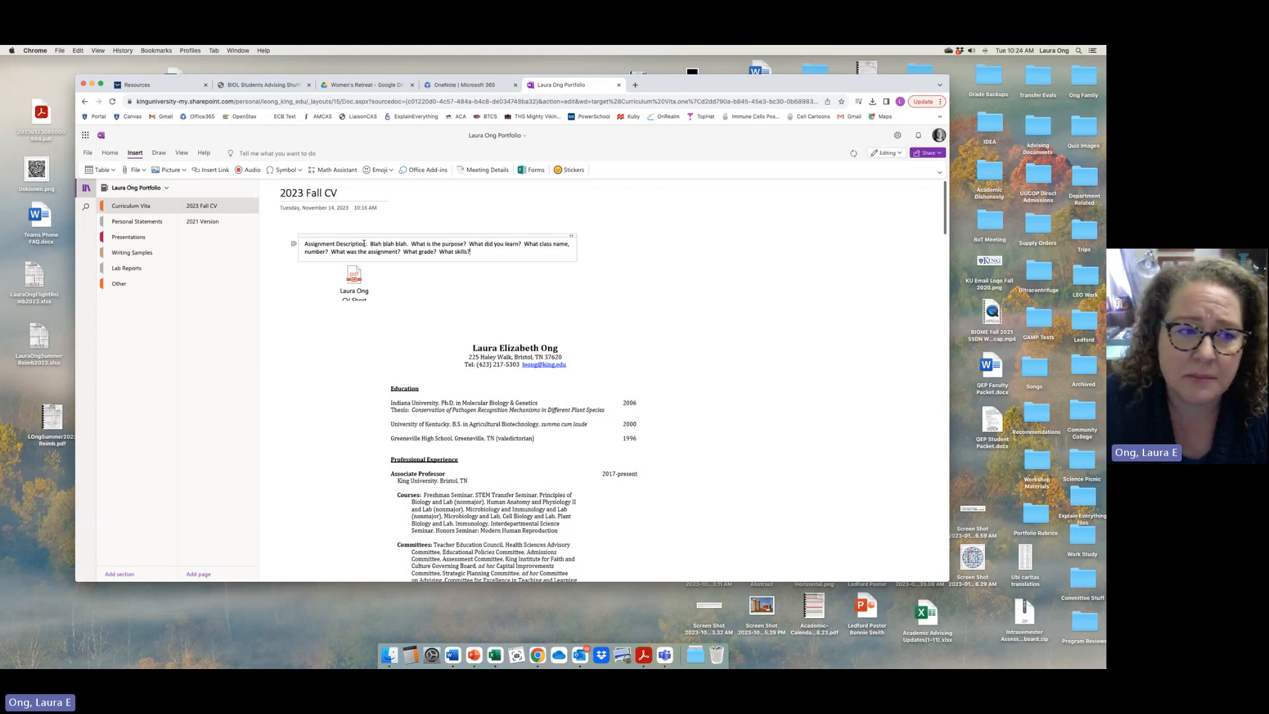
- In Lab Reports, title a new page 'Microbiology Unknowns Report'
{"action": "left_click", "coordinate": [132, 267]}
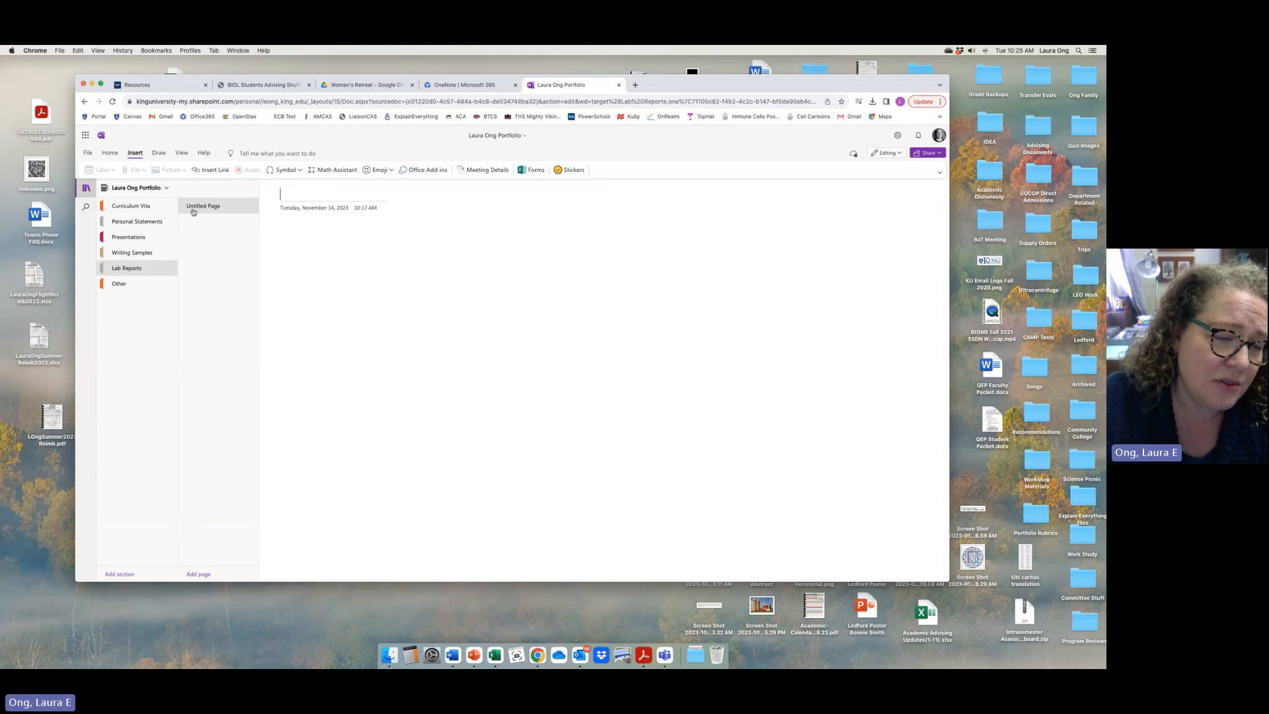
{"action": "left_click", "coordinate": [309, 192]}
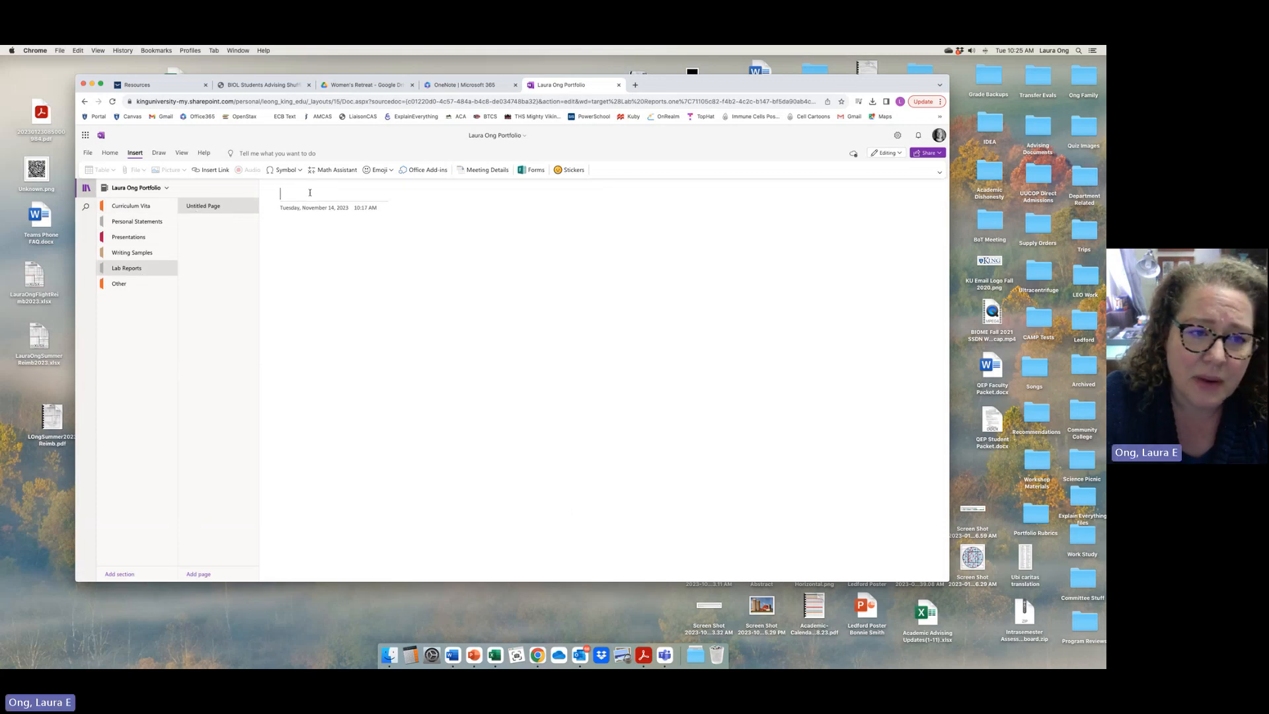
{"action": "type", "text": "Microbiology"}
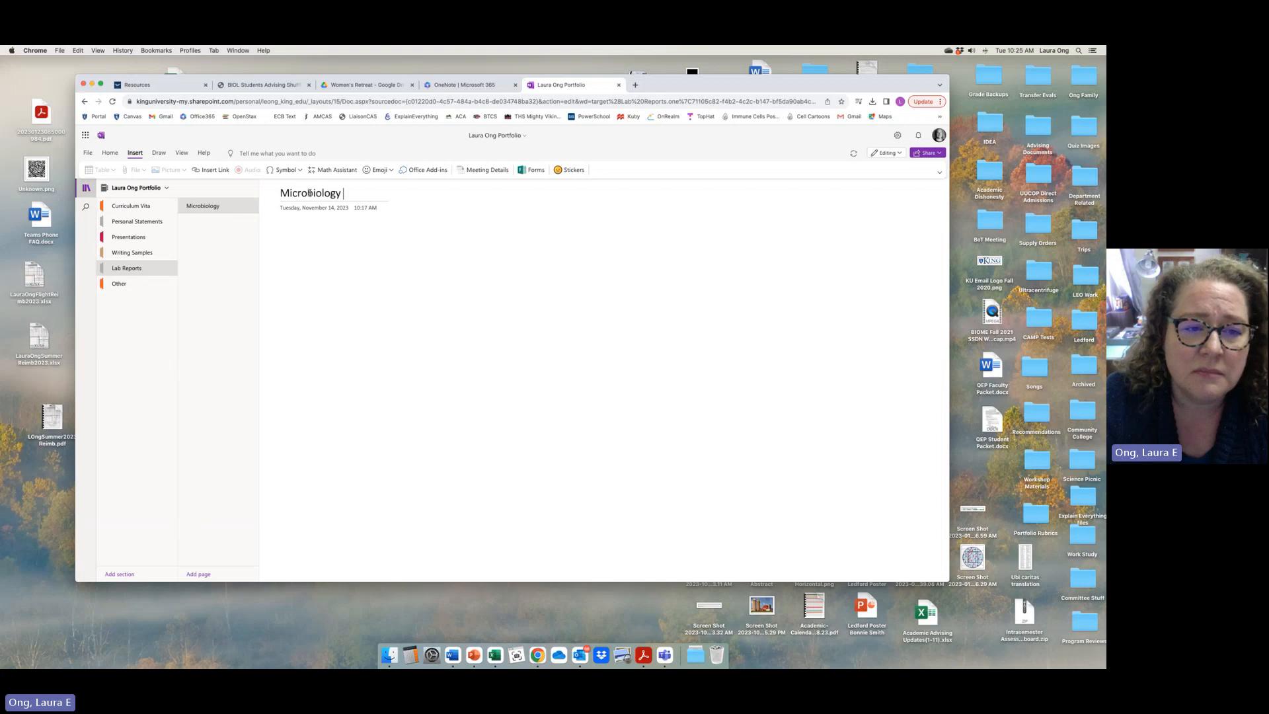
{"action": "type", "text": "Unknown"}
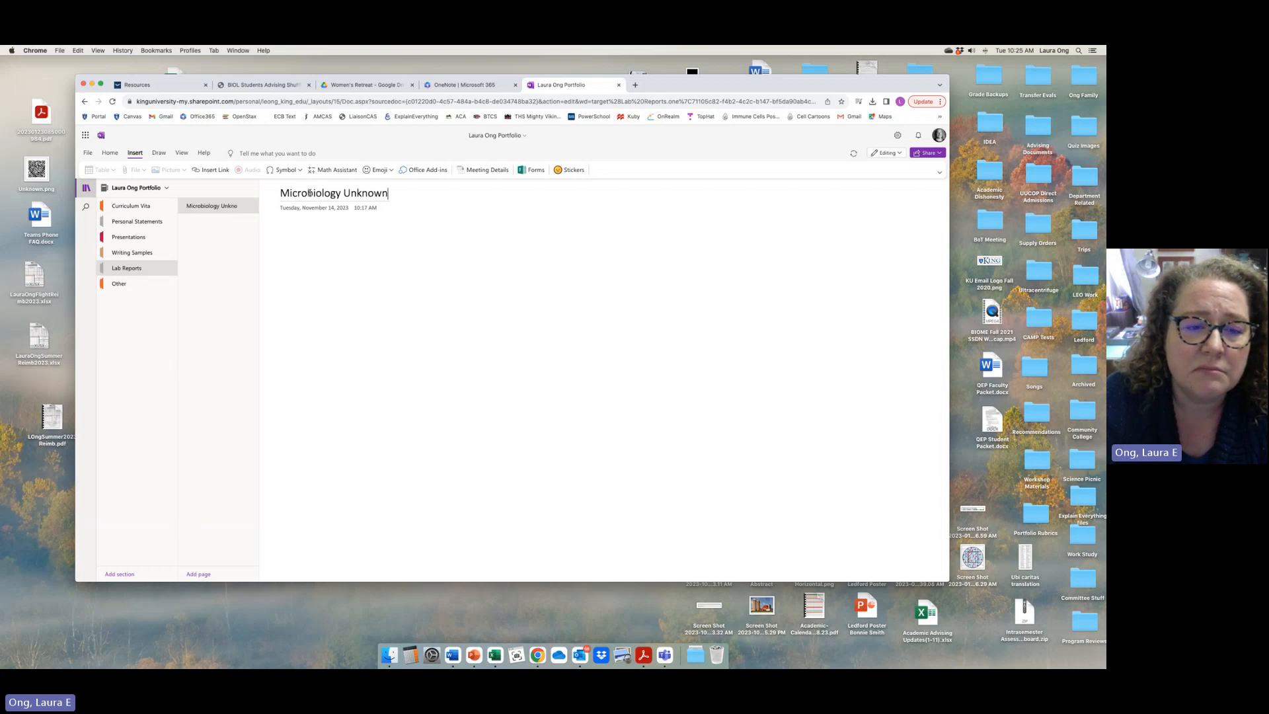
{"action": "type", "text": "s Report"}
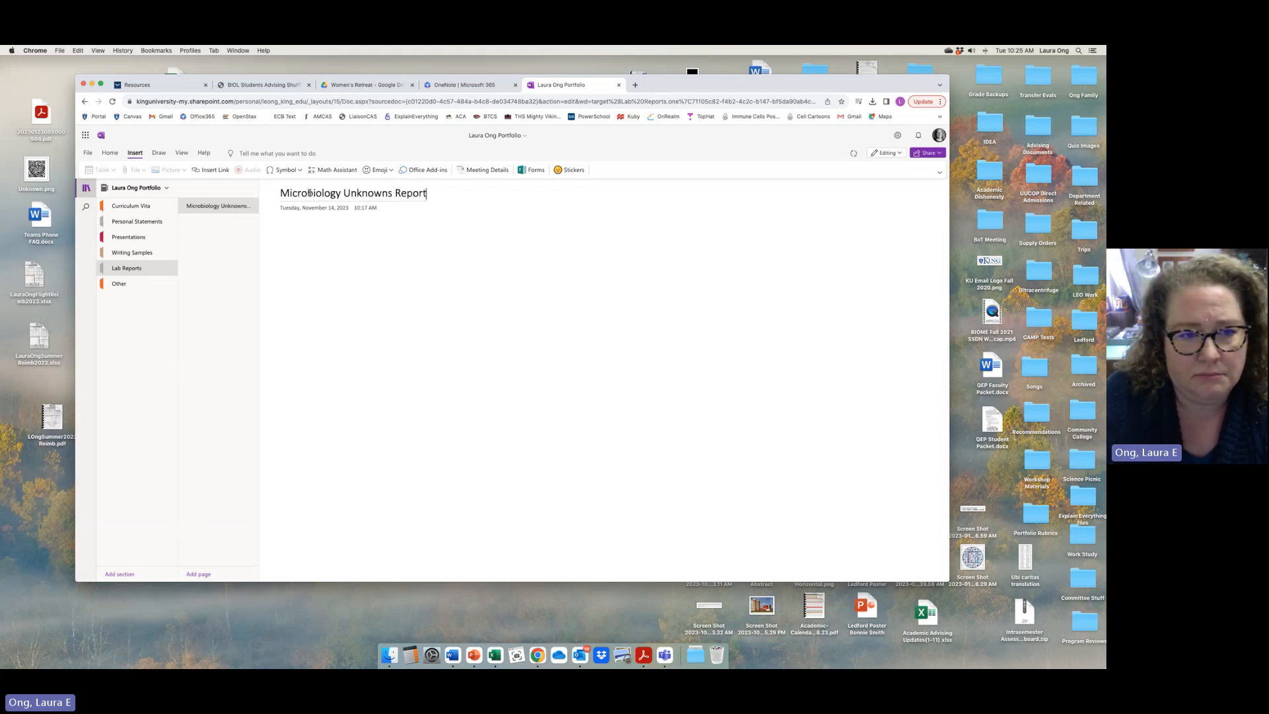
- Note the 2 assigned unknown bacterial strains, plus 'BIOL 4400 Microbiology', 'Grade 88', 'Skills, etc.'
{"action": "left_click", "coordinate": [348, 235]}
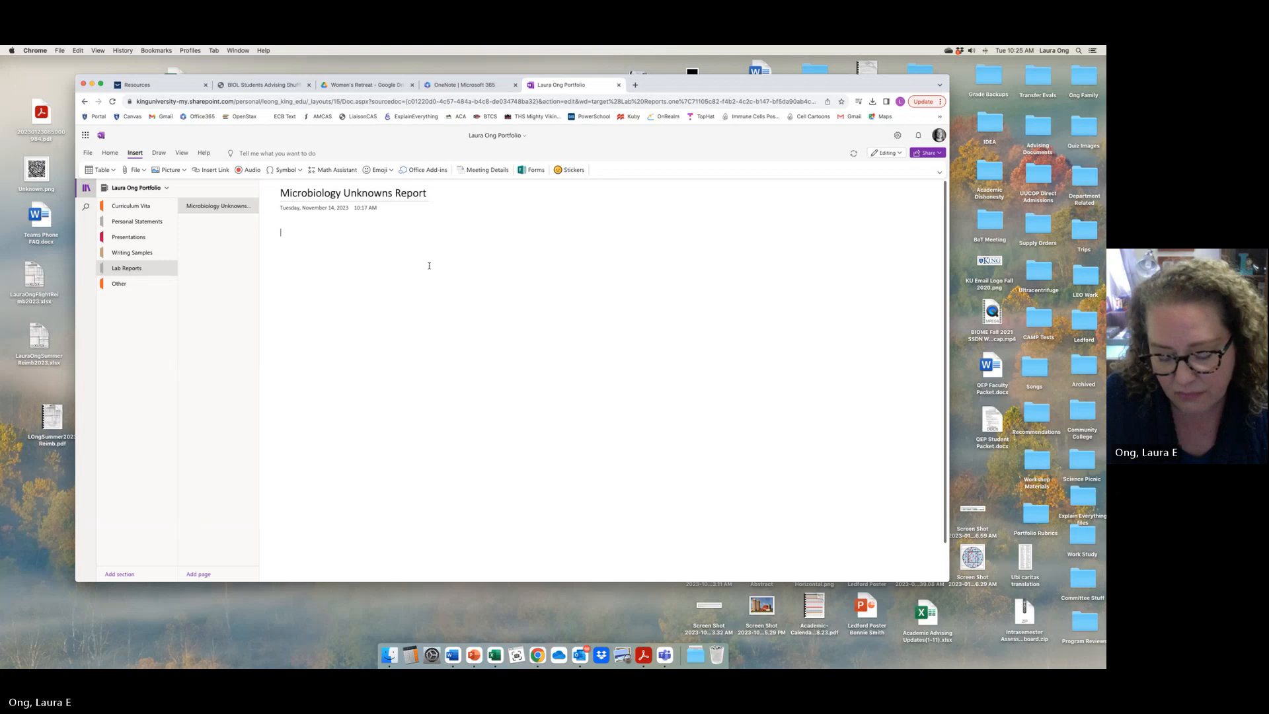
{"action": "type", "text": "I was a"}
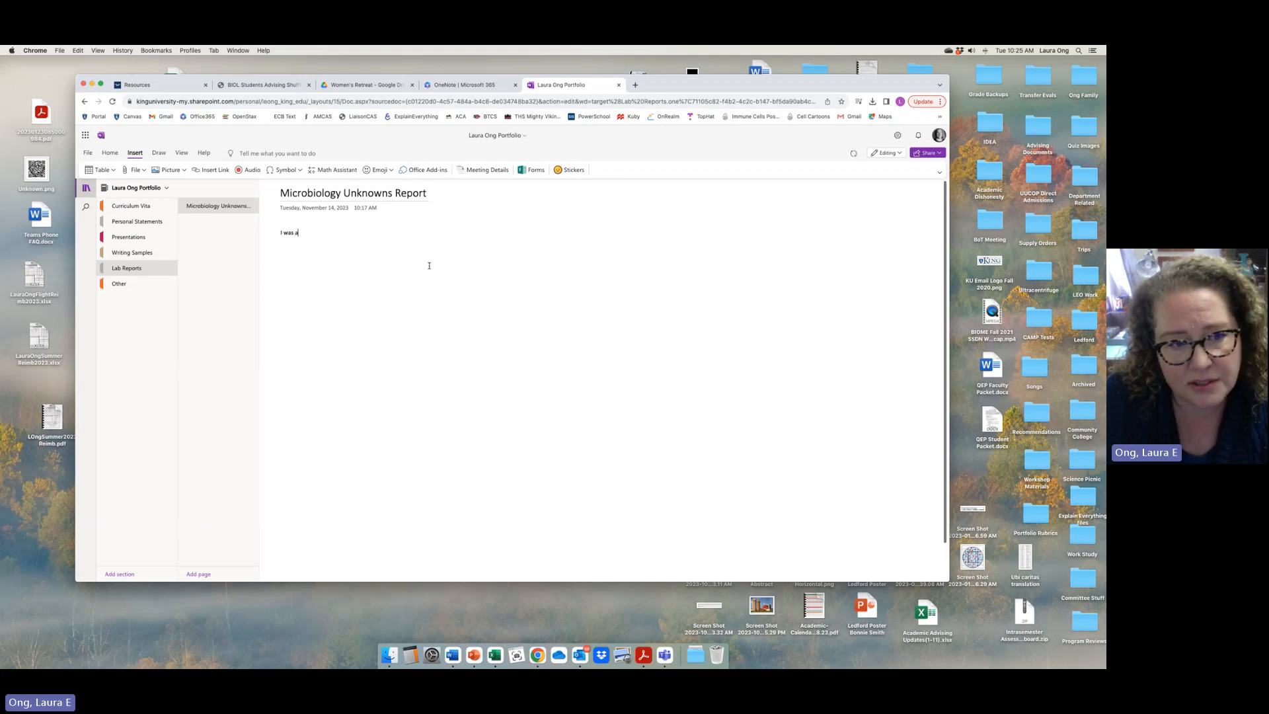
{"action": "type", "text": "ssigned 2 b"}
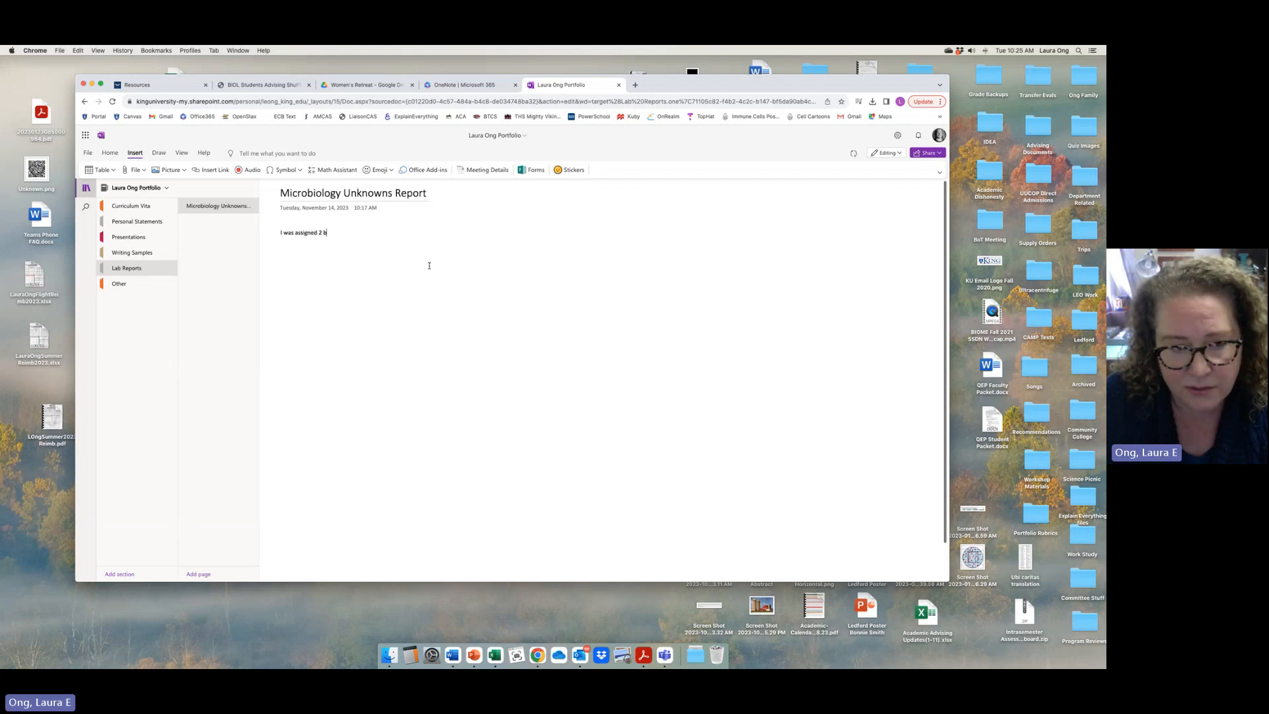
{"action": "type", "text": "acterial strains"}
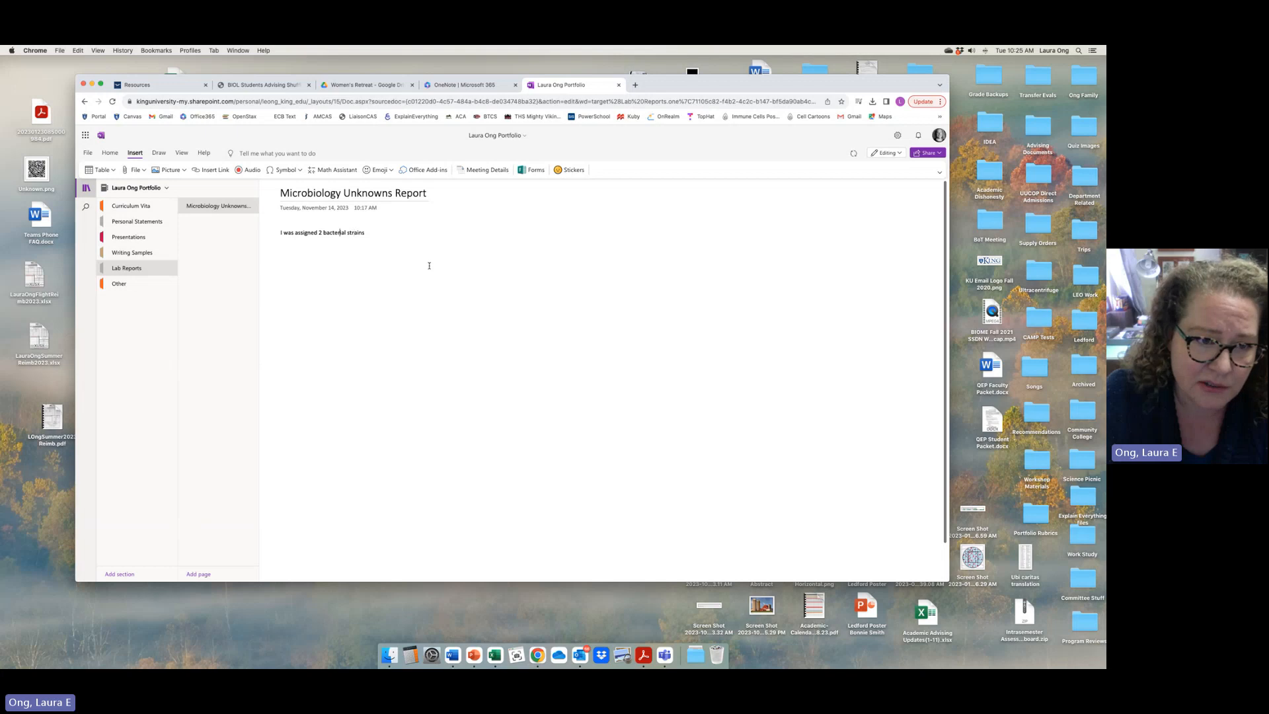
{"action": "type", "text": "unkno"}
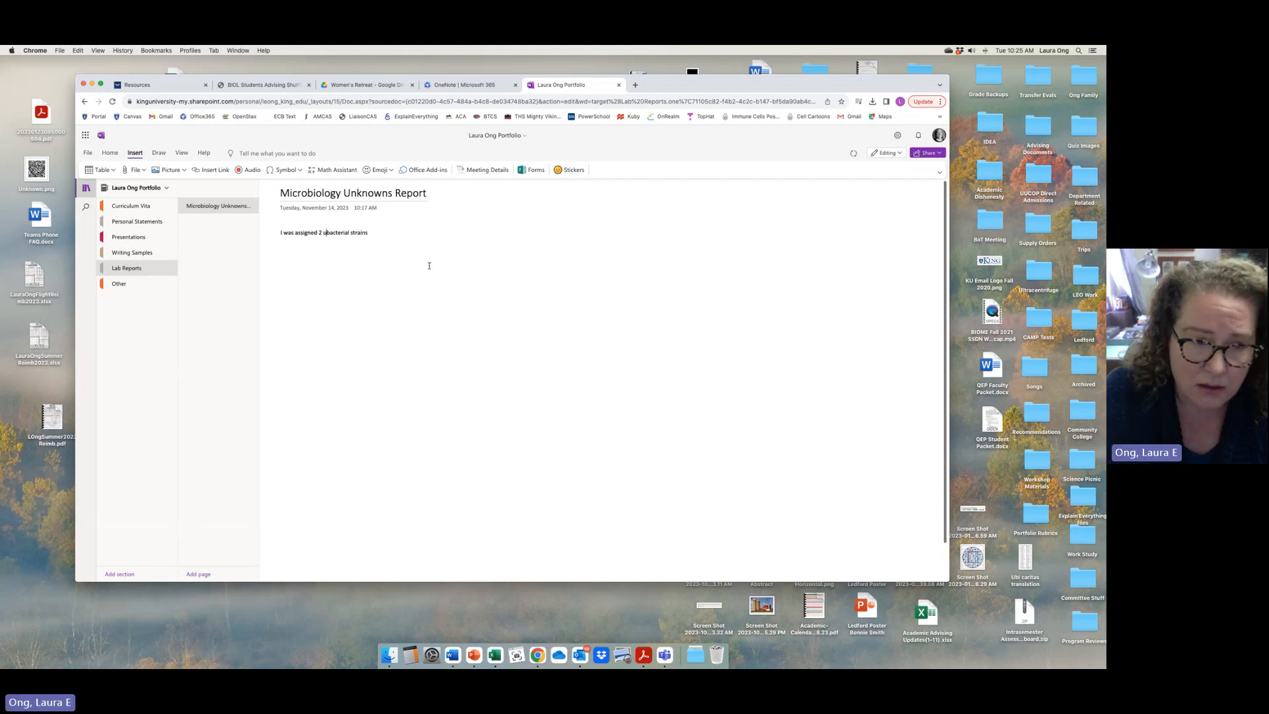
{"action": "type", "text": "wn bacterial strains "}
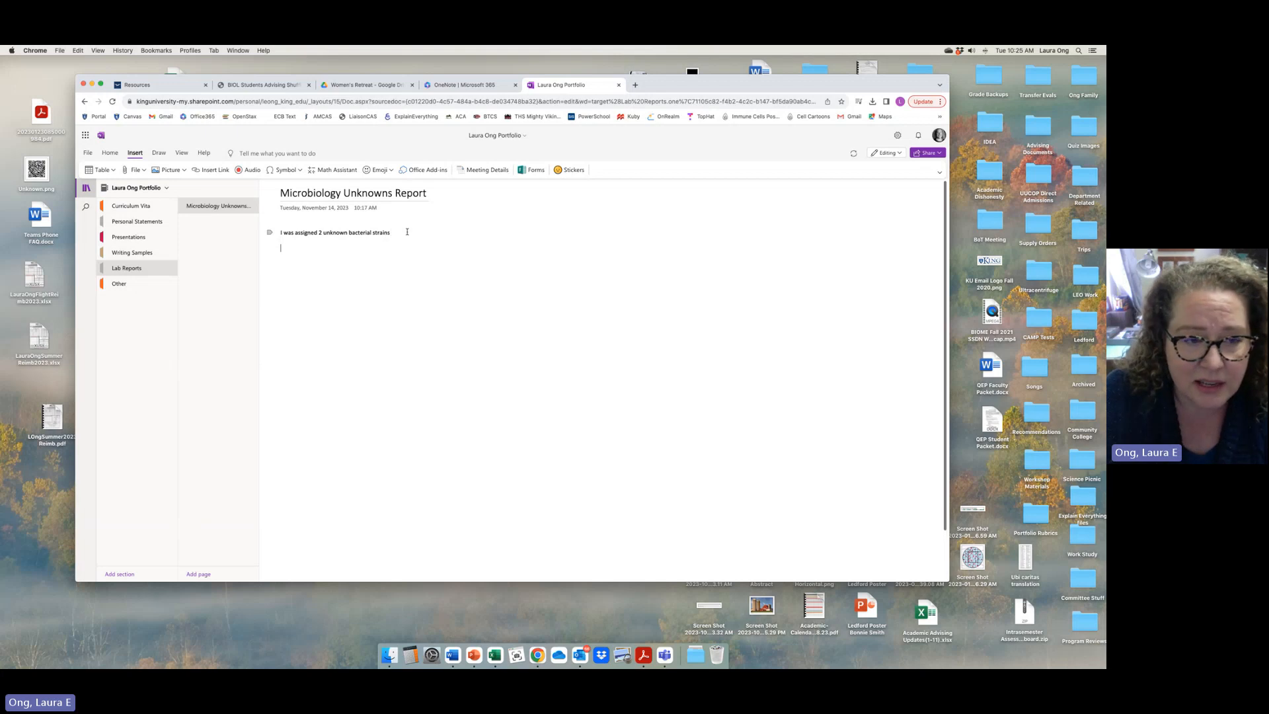
{"action": "type", "text": "BIOL "}
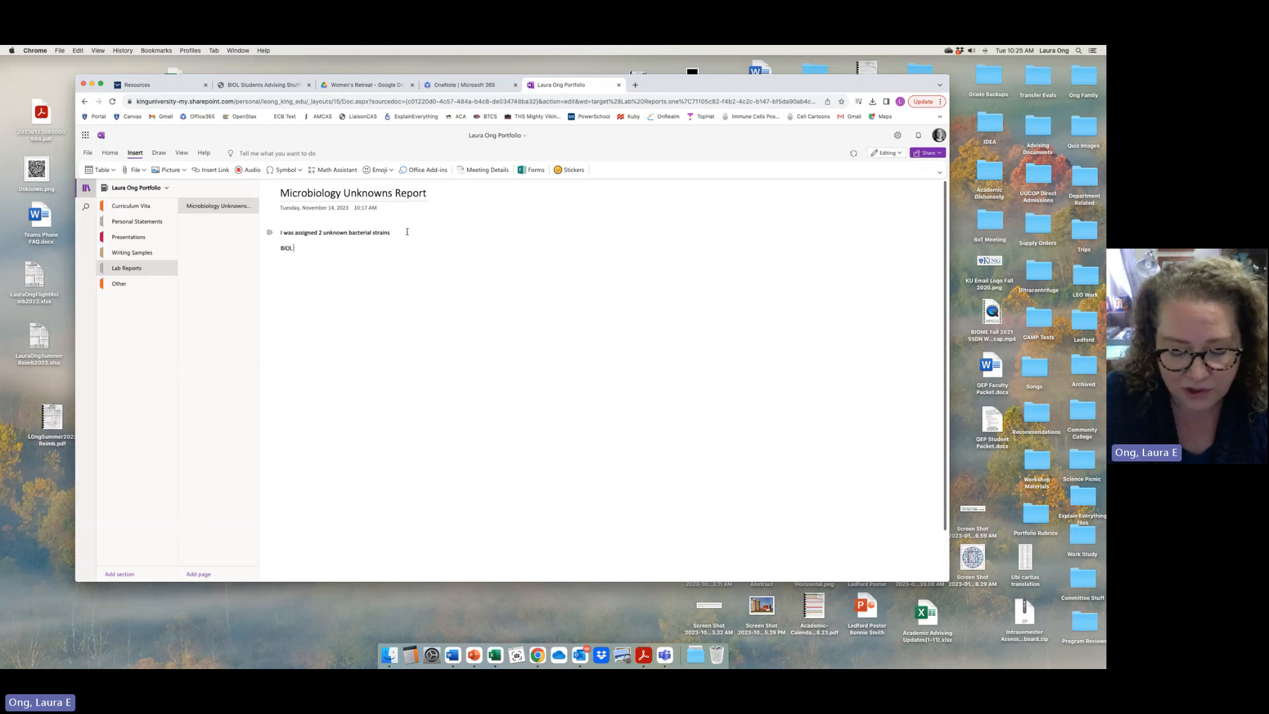
{"action": "type", "text": "4400 MIc"}
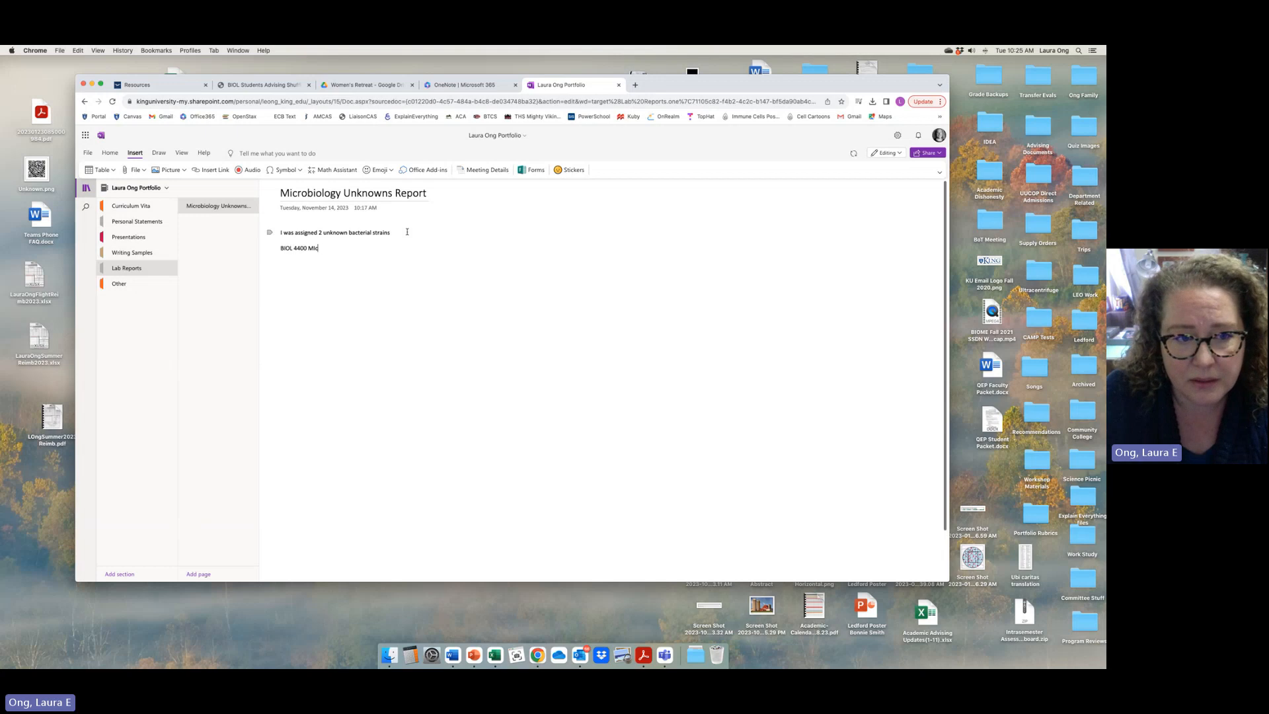
{"action": "key", "text": "BackSpace"}
{"action": "key", "text": "BackSpace"}
{"action": "type", "text": "icrbo"}
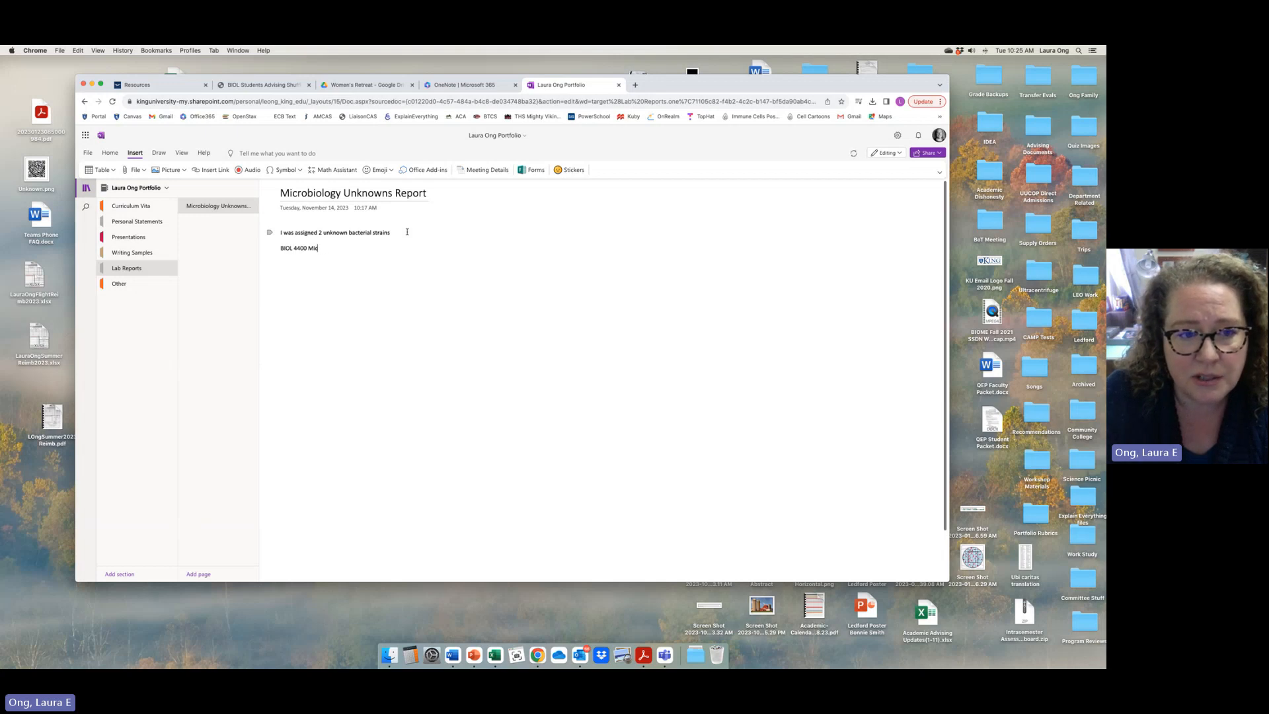
{"action": "type", "text": "robiology"}
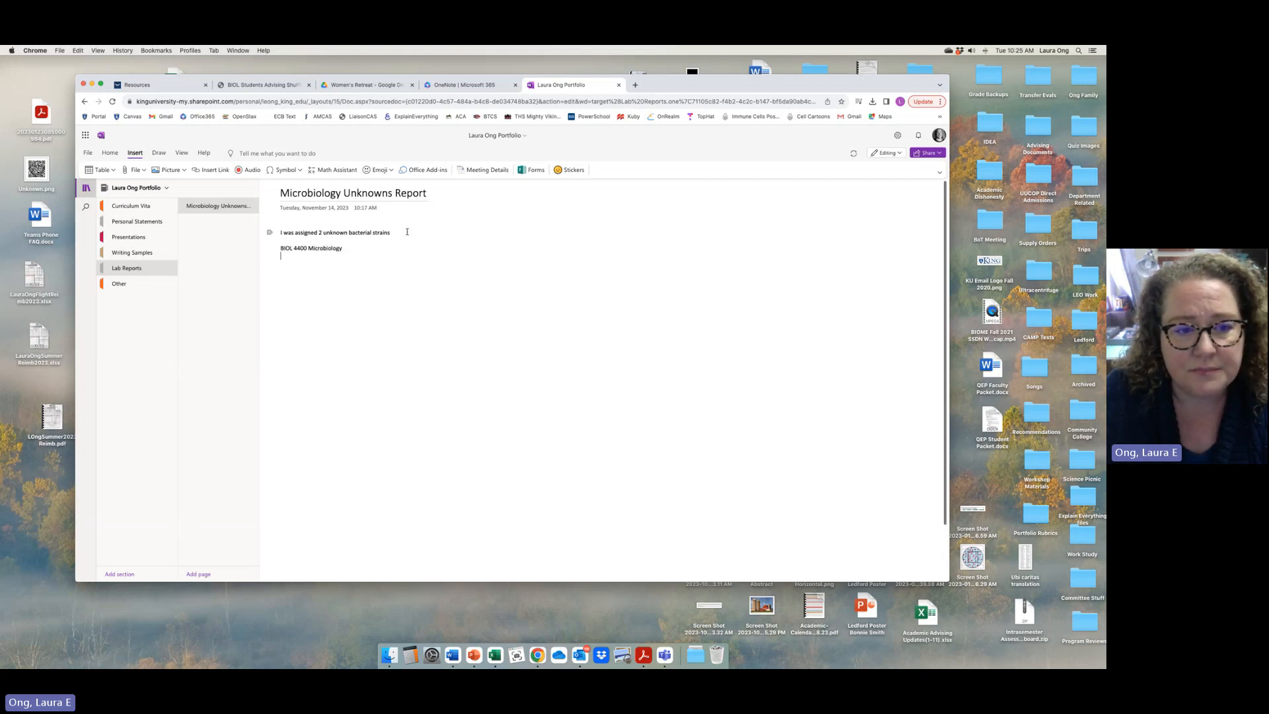
{"action": "type", "text": "Grade 88"}
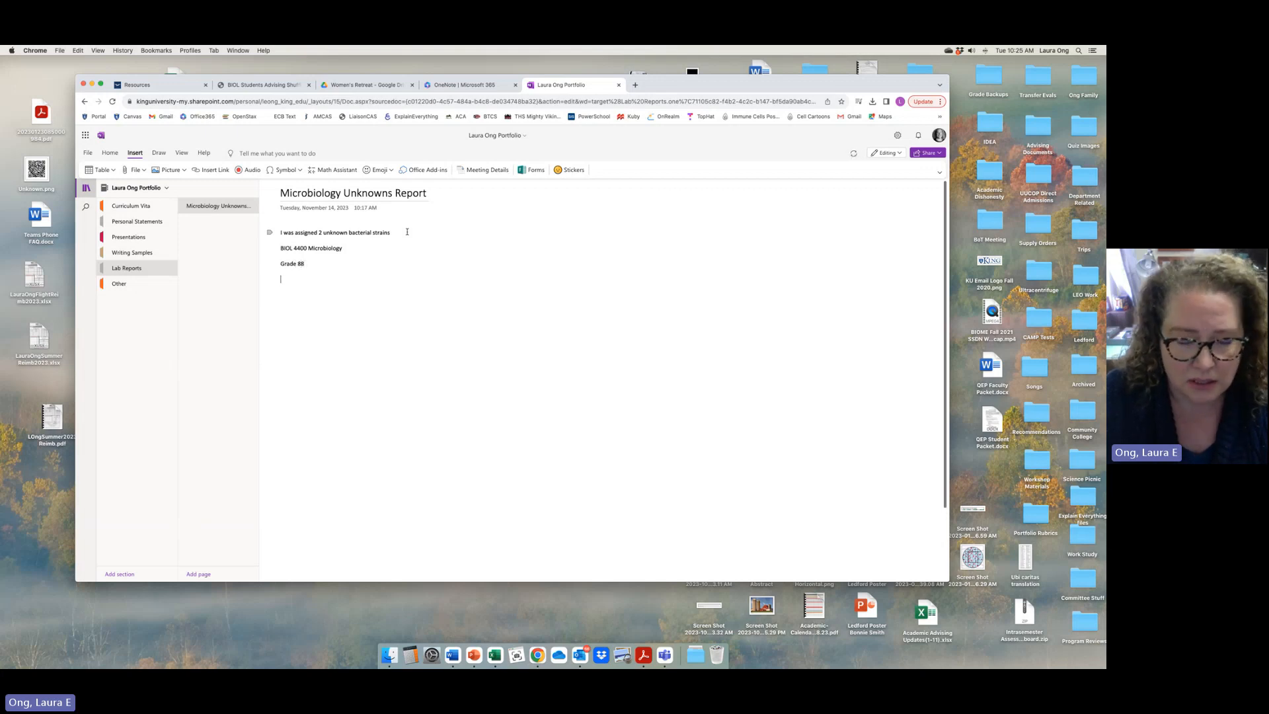
{"action": "type", "text": "Skils"}
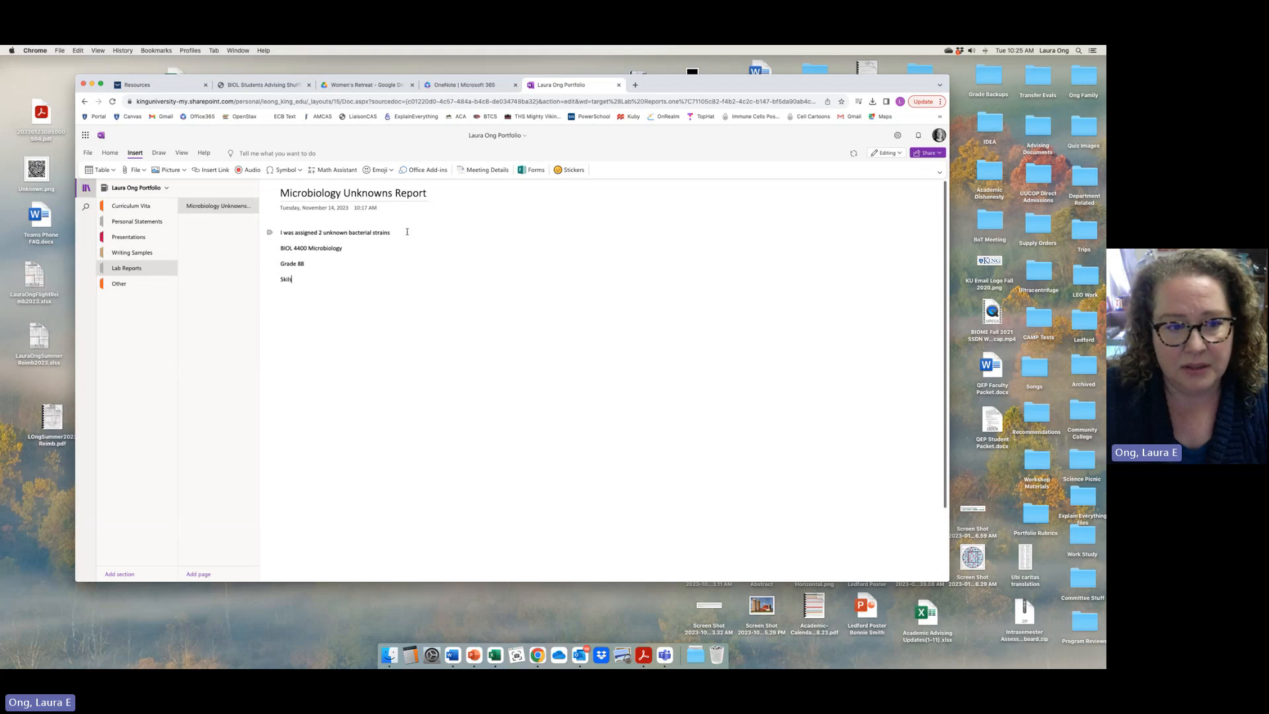
{"action": "key", "text": "BackSpace"}
{"action": "type", "text": "ls, etc,"}
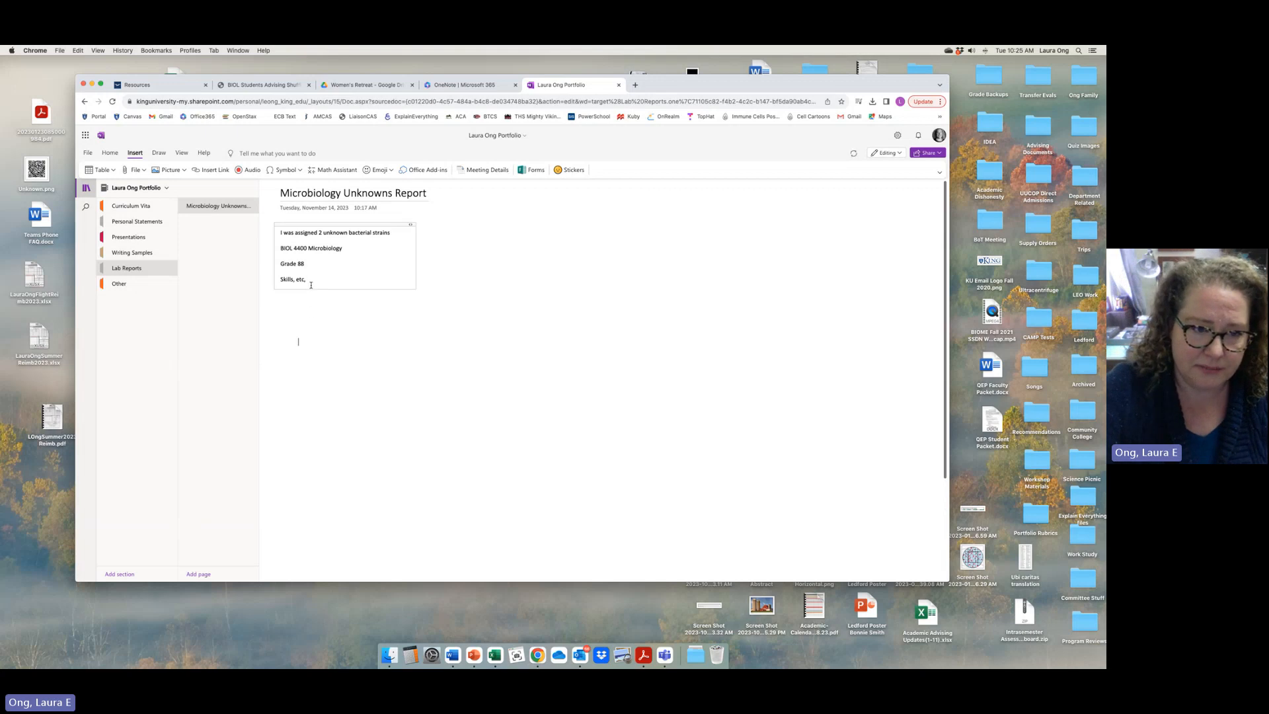
- Insert a printout of the Dropbox 'ACP Prerequisite Courses' document below Skills, then go to Curriculum Vita
{"action": "left_click", "coordinate": [289, 306]}
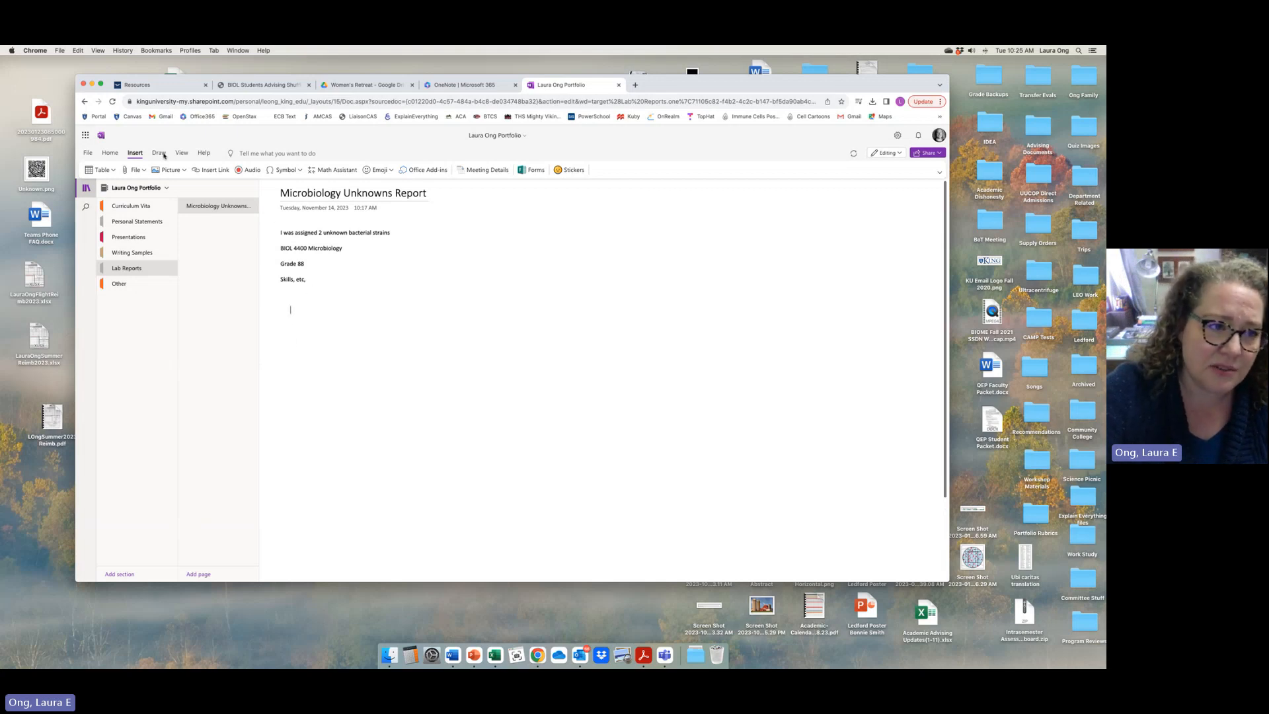
{"action": "left_click", "coordinate": [138, 170]}
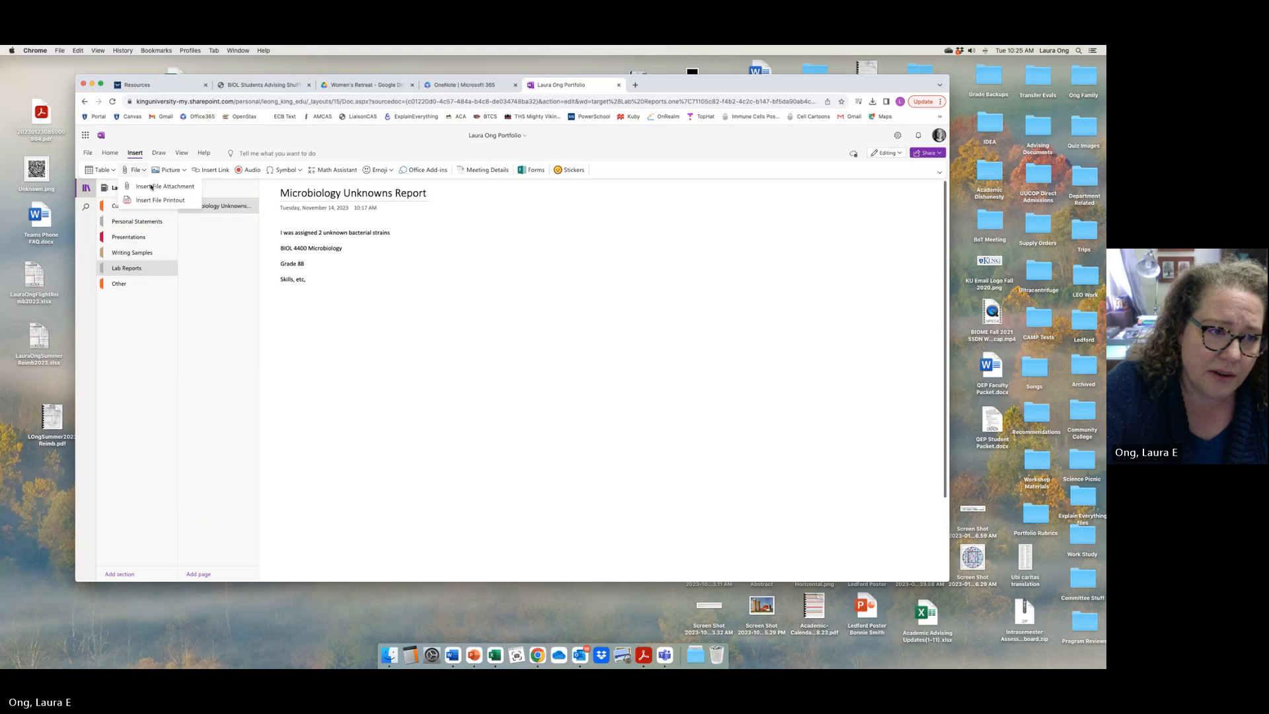
{"action": "left_click", "coordinate": [152, 199]}
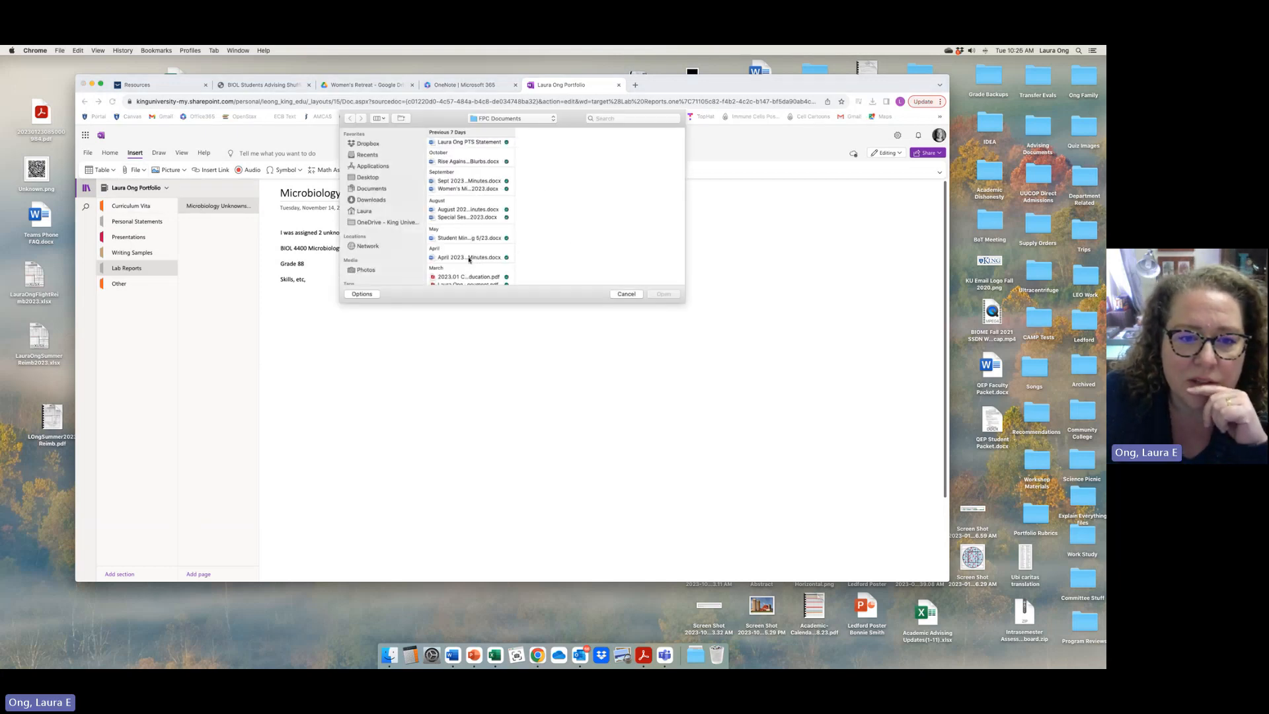
{"action": "scroll", "coordinate": [470, 260], "scroll_direction": "down", "scroll_amount": 5}
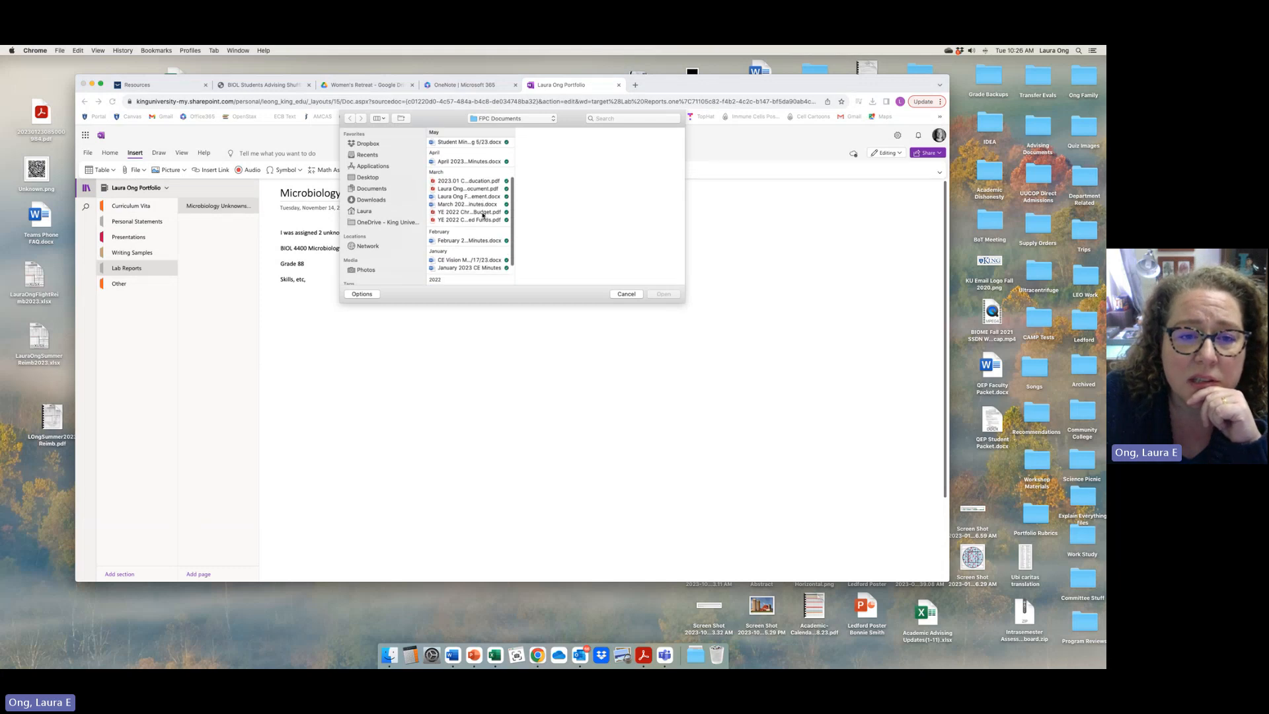
{"action": "left_click", "coordinate": [476, 182]}
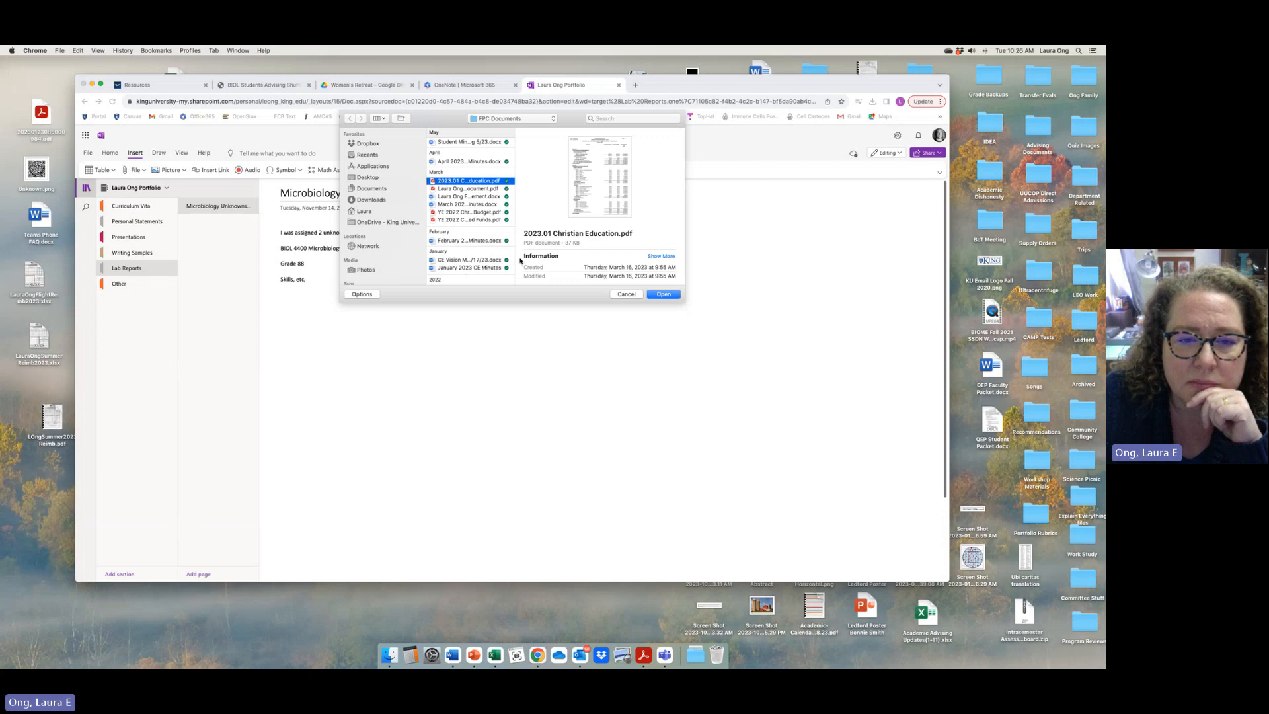
{"action": "scroll", "coordinate": [438, 232], "scroll_direction": "down", "scroll_amount": 2}
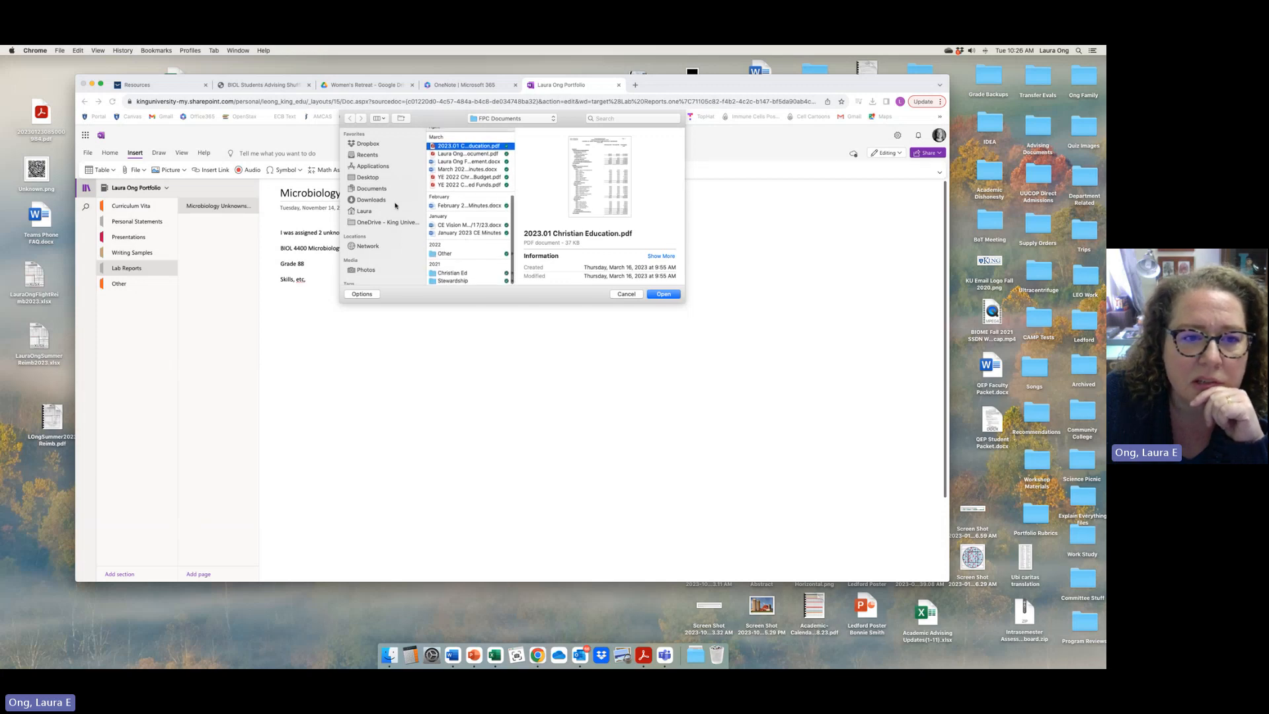
{"action": "left_click", "coordinate": [365, 142]}
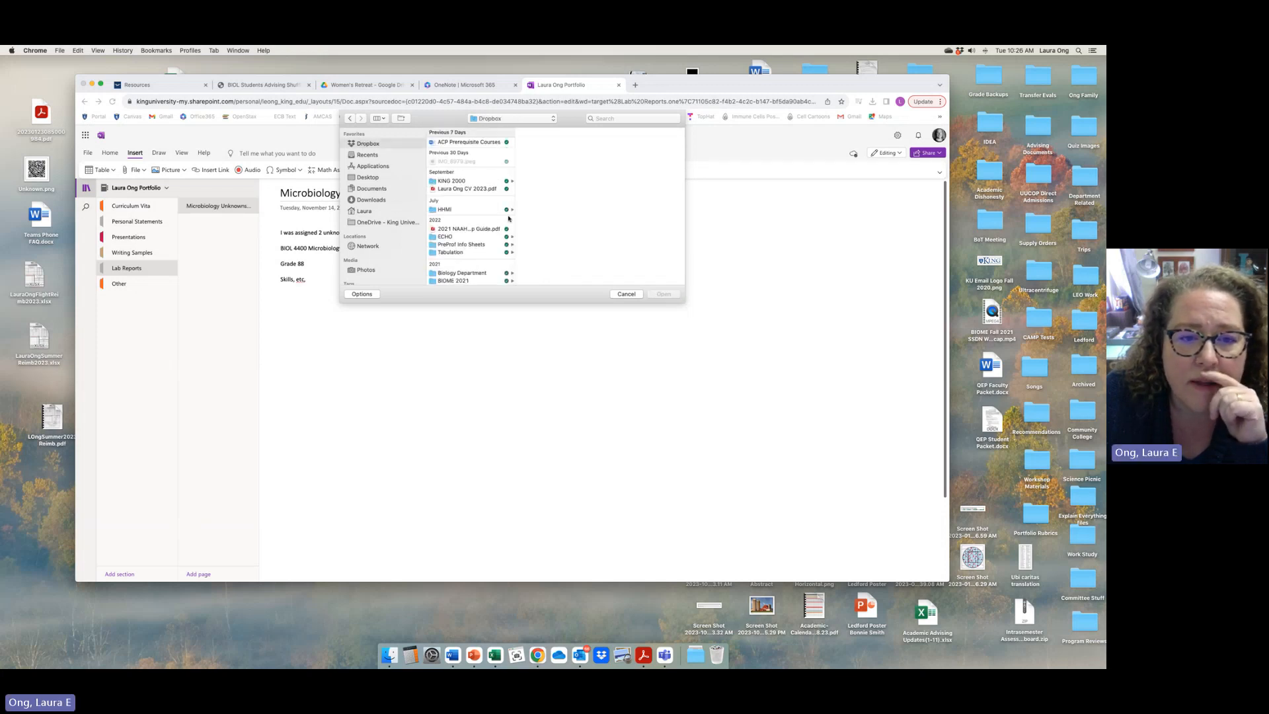
{"action": "scroll", "coordinate": [470, 226], "scroll_direction": "down", "scroll_amount": 1}
{"action": "scroll", "coordinate": [470, 226], "scroll_direction": "up", "scroll_amount": 1}
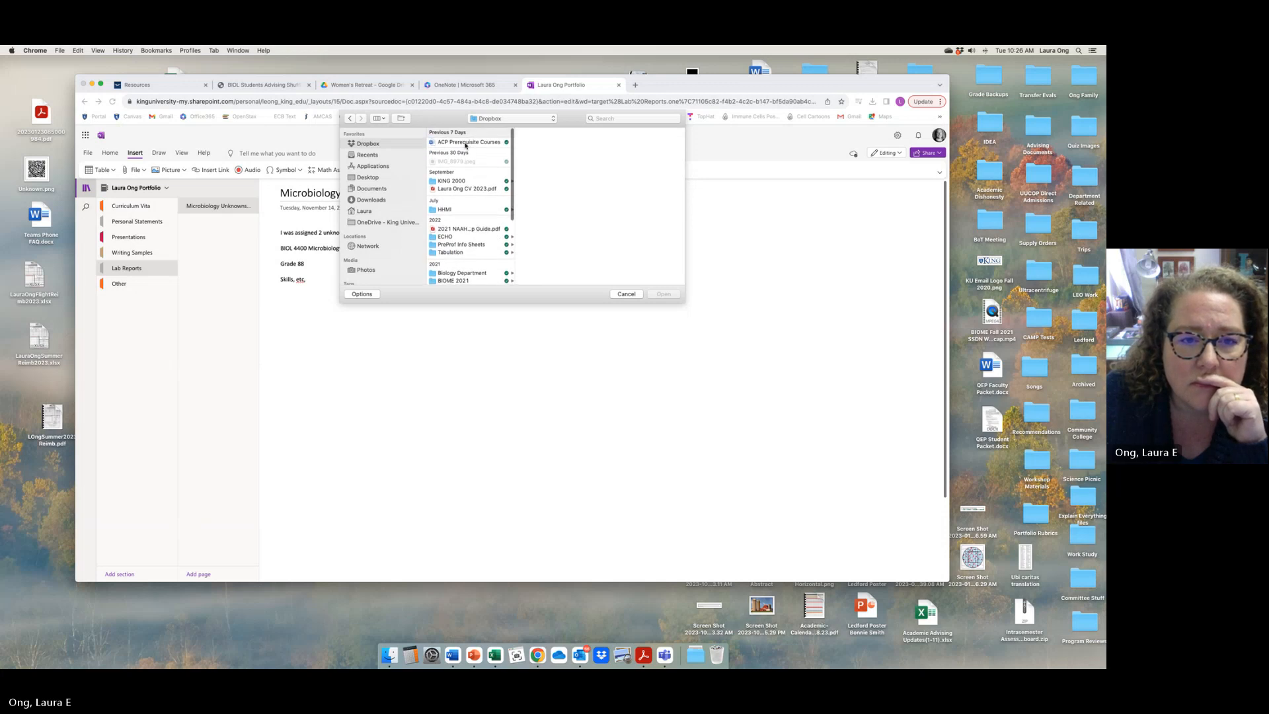
{"action": "left_click", "coordinate": [466, 143]}
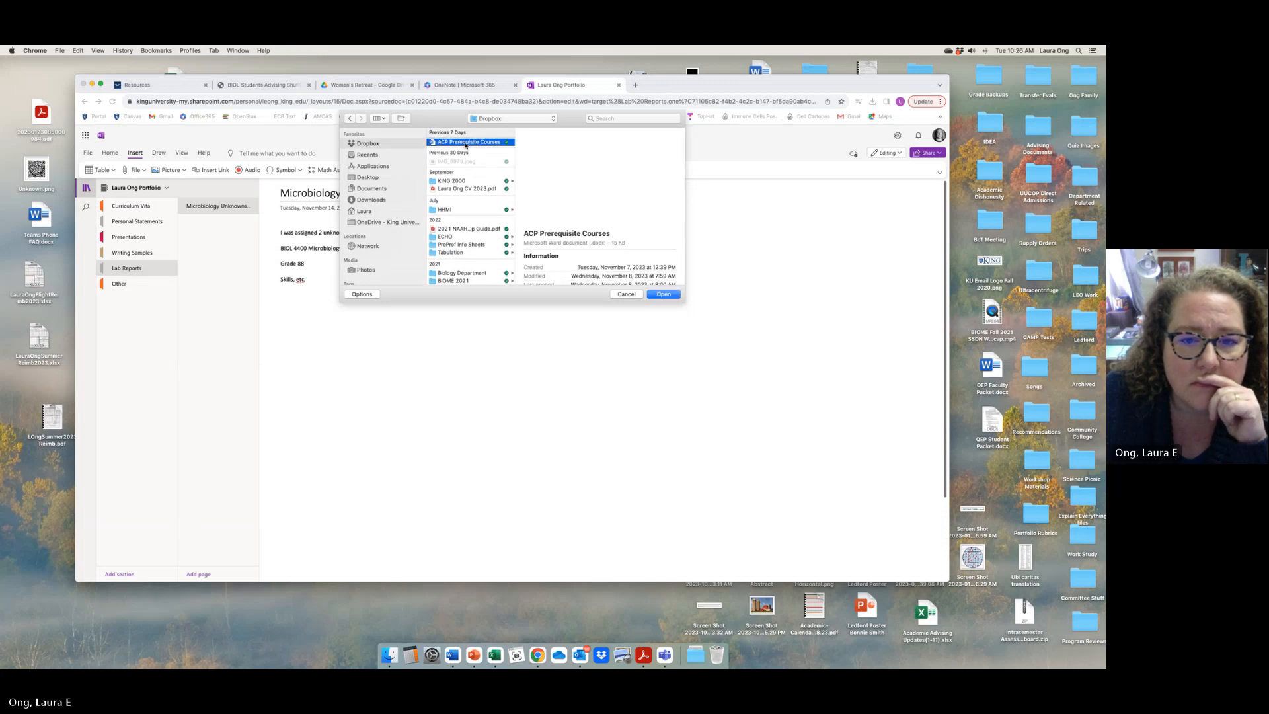
{"action": "left_click", "coordinate": [663, 294]}
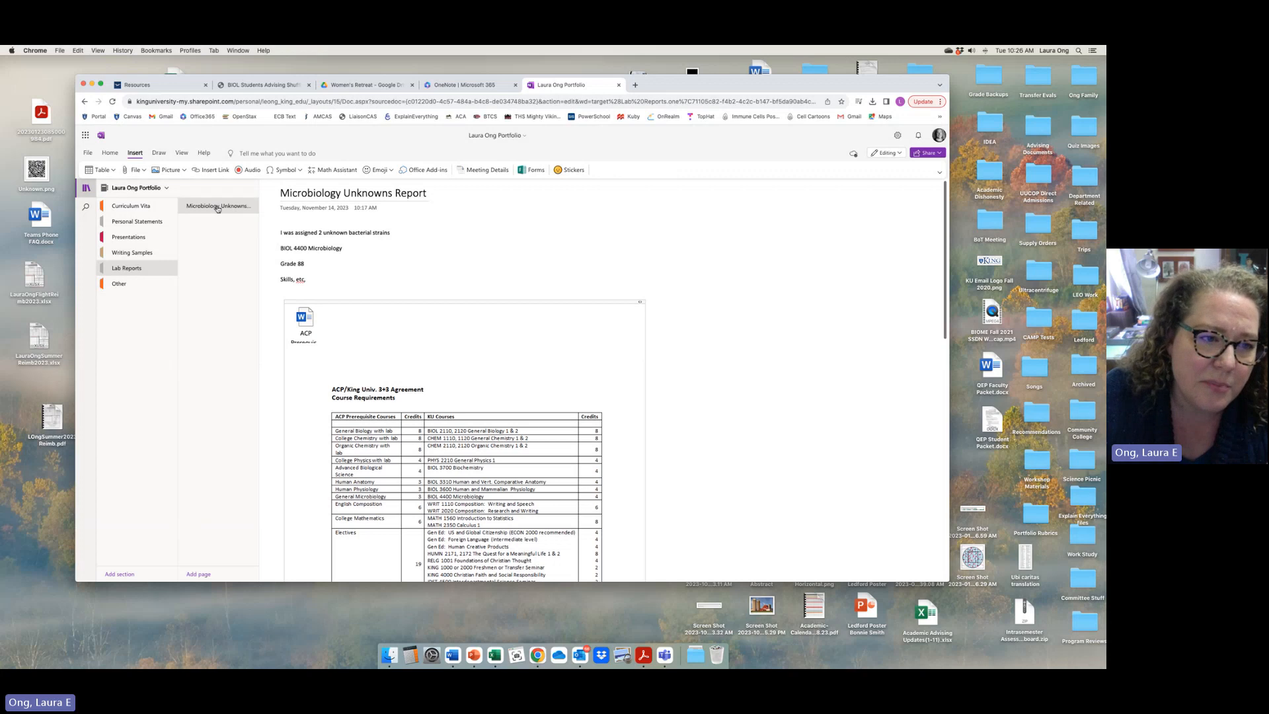
{"action": "left_click", "coordinate": [128, 208]}
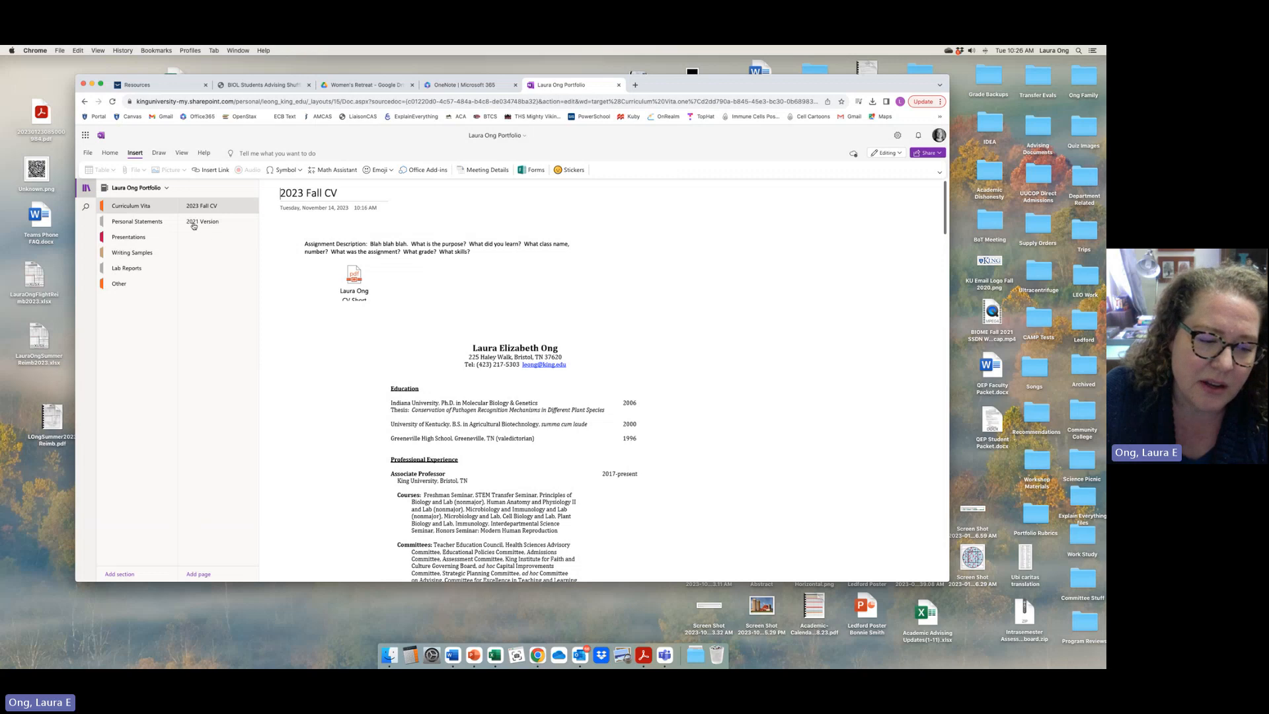
- Add a new Curriculum Vita page titled 'Spring 2024 CV', leaving the body empty
{"action": "left_click", "coordinate": [214, 574]}
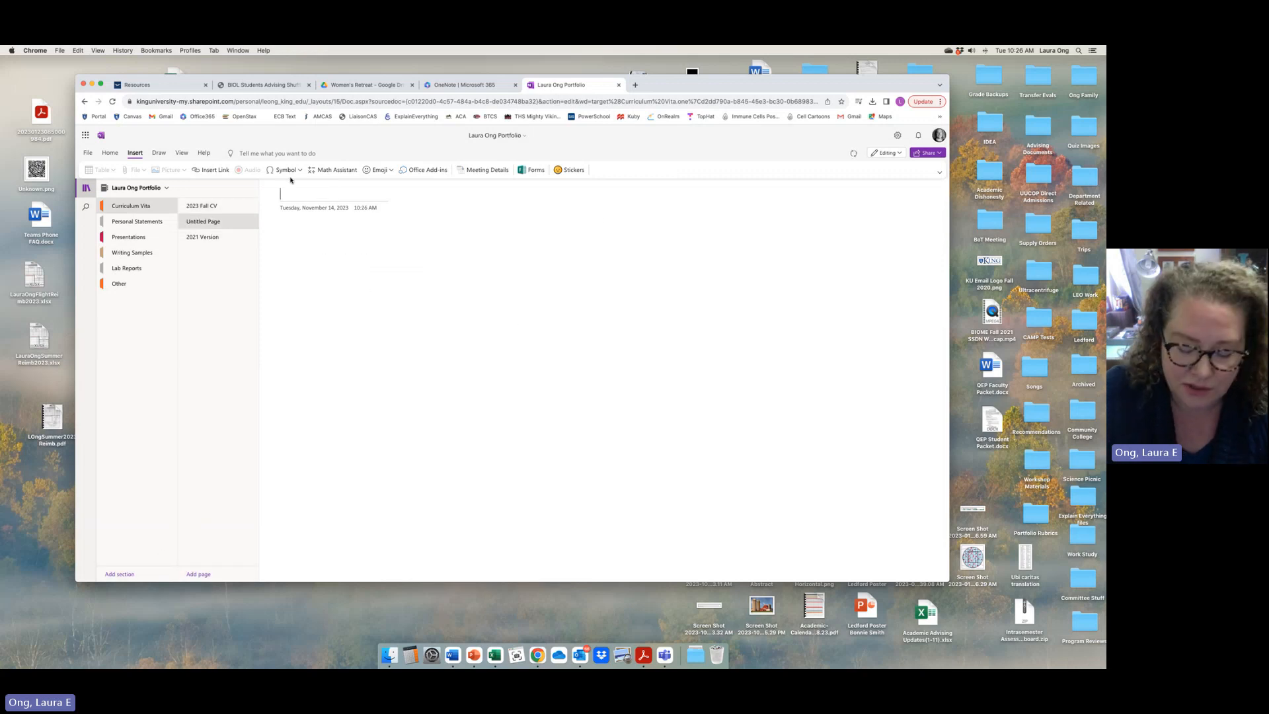
{"action": "type", "text": "Sprign"}
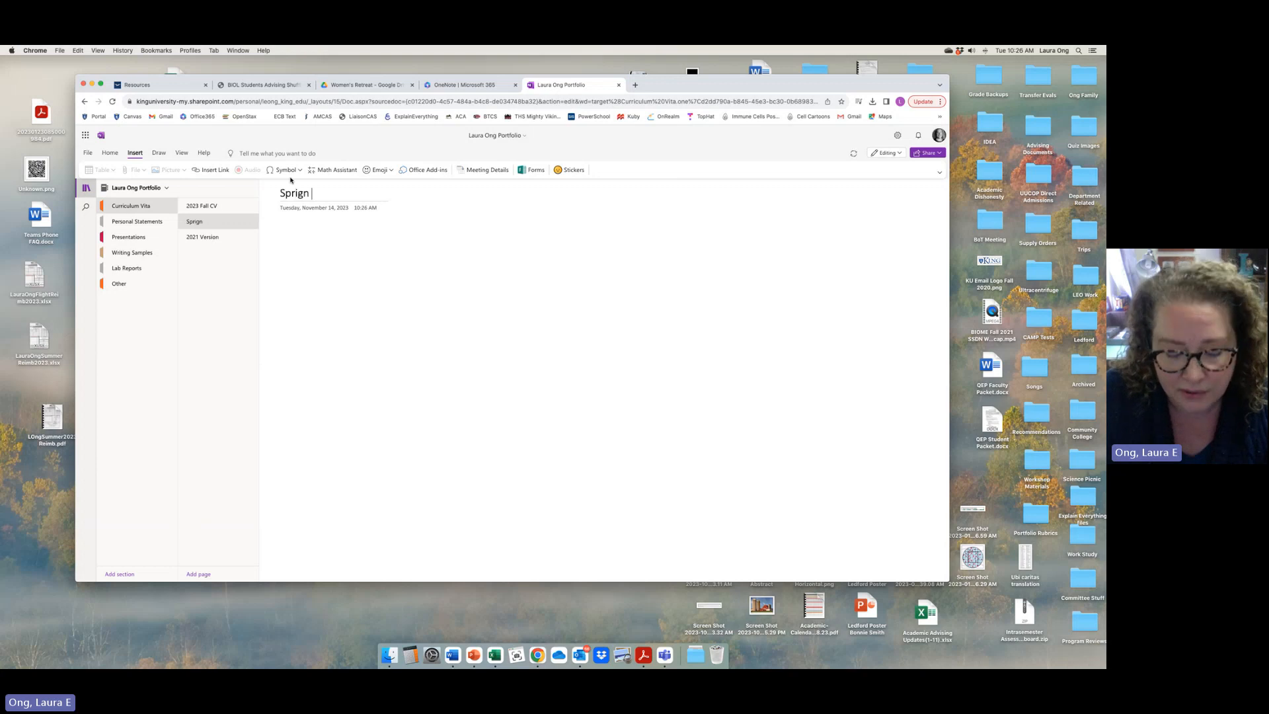
{"action": "key", "text": "BackSpace"}
{"action": "key", "text": "BackSpace"}
{"action": "key", "text": "BackSpace"}
{"action": "type", "text": "ng 2024"}
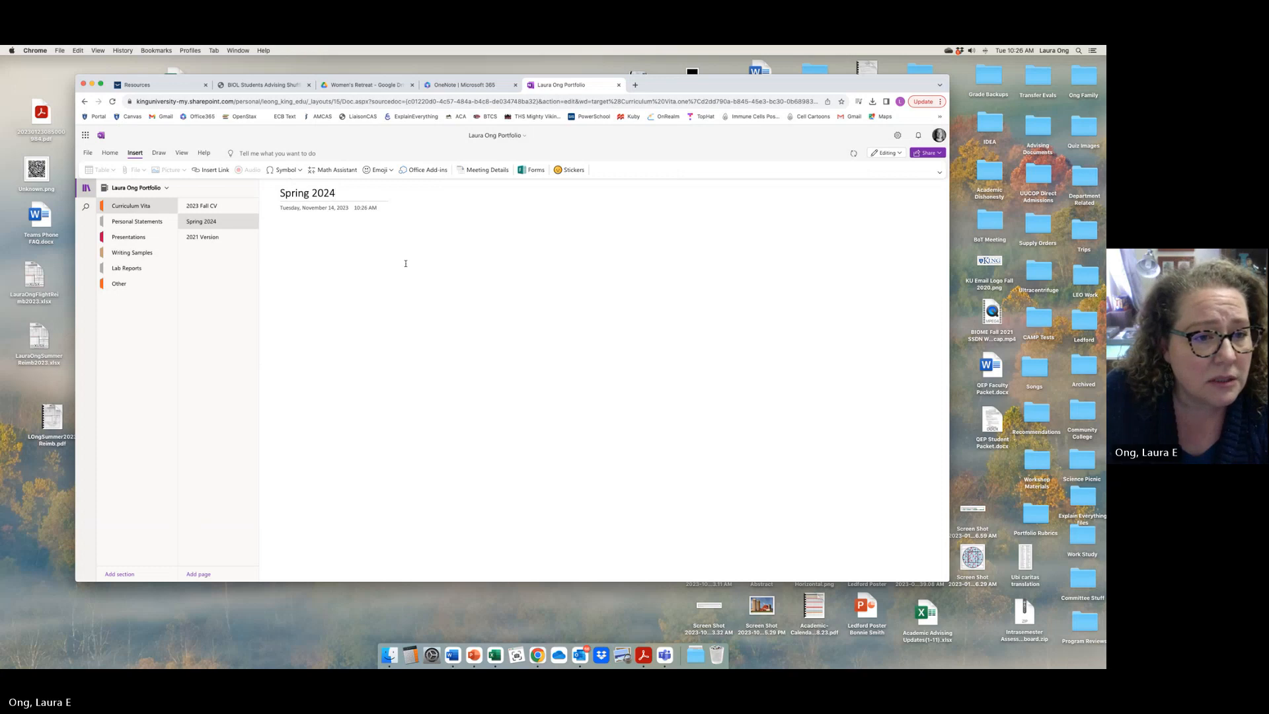
{"action": "key", "text": "Return"}
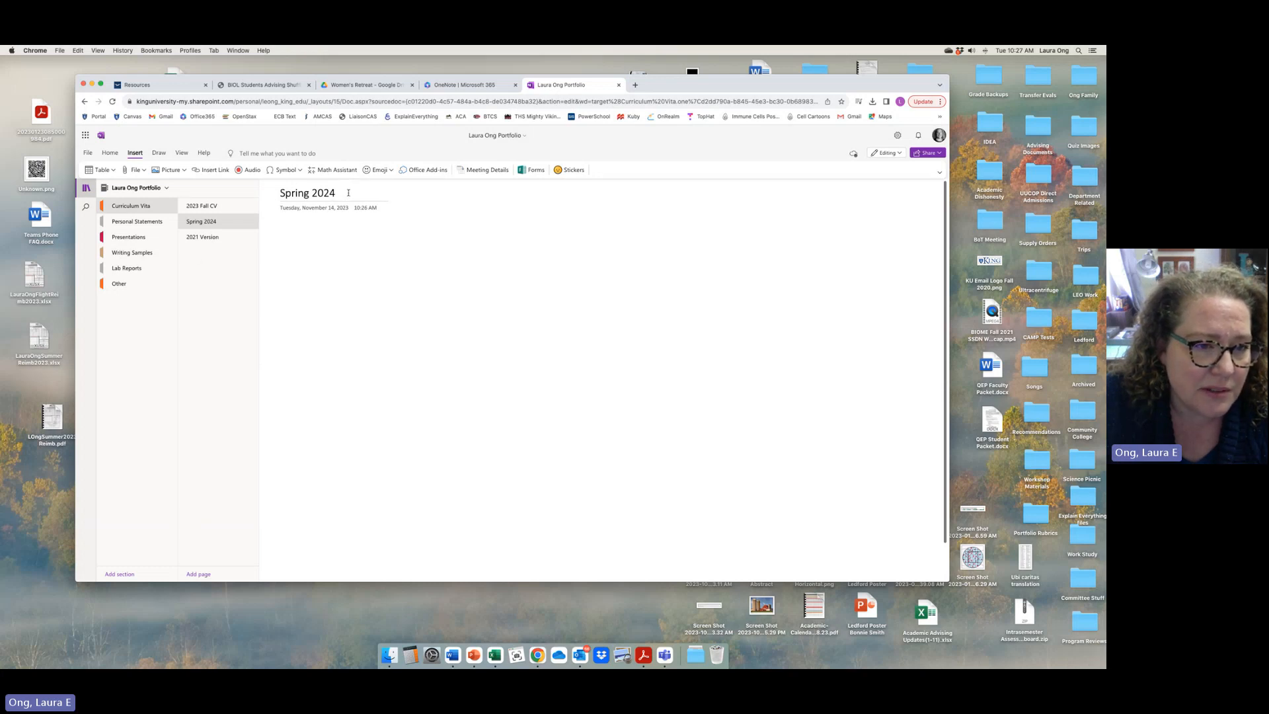
{"action": "type", "text": "CV"}
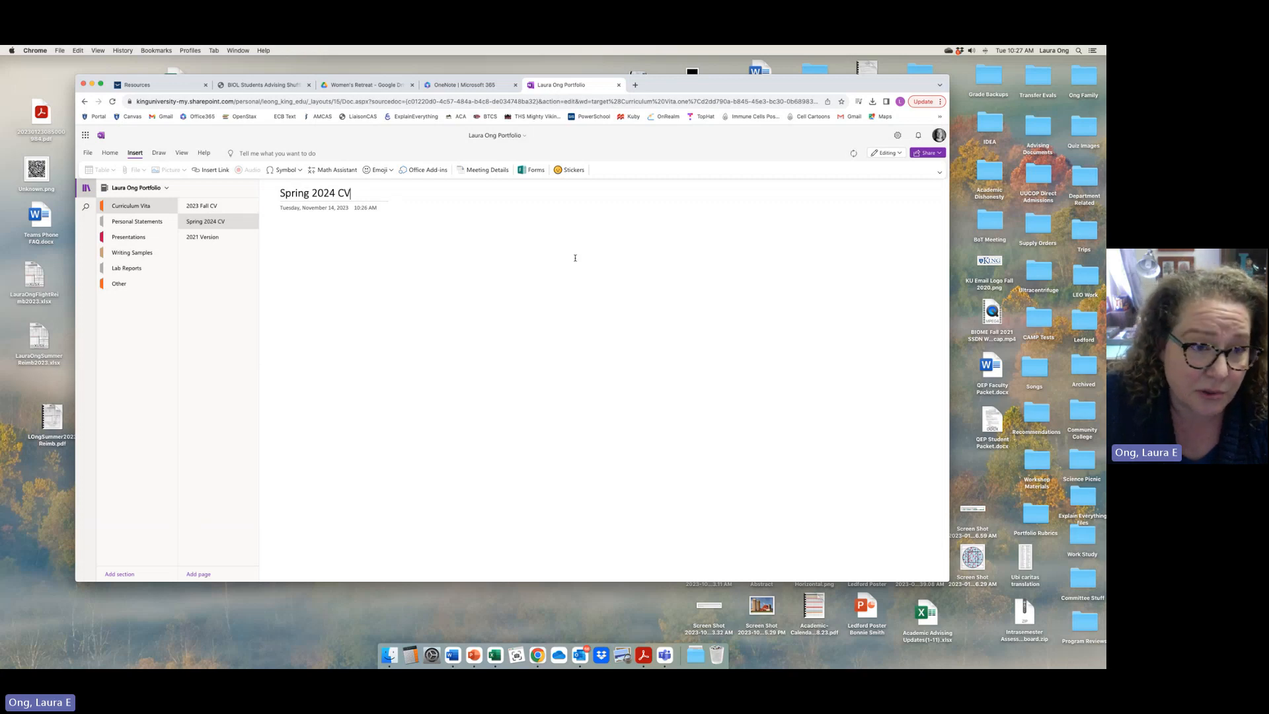
{"action": "left_click", "coordinate": [343, 247]}
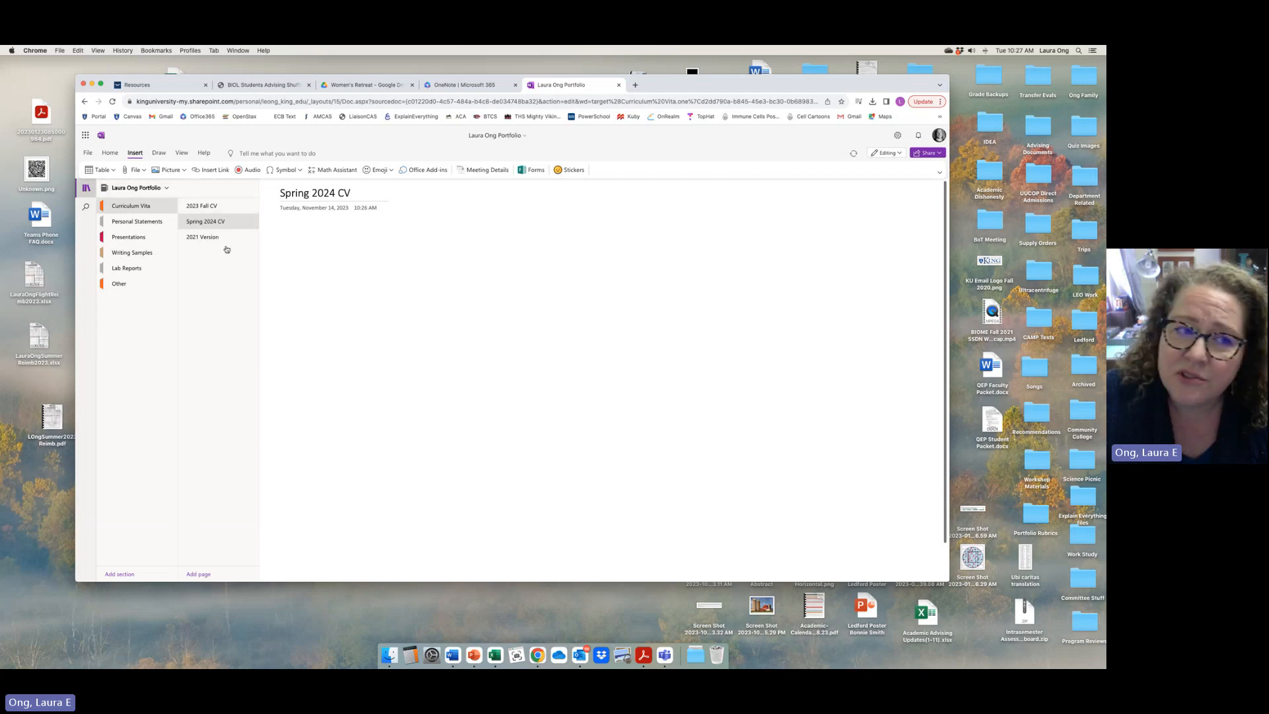
- Glance at Personal Statements, return to Curriculum Vita, and check the editing mode choices unchanged
{"action": "left_click", "coordinate": [137, 221]}
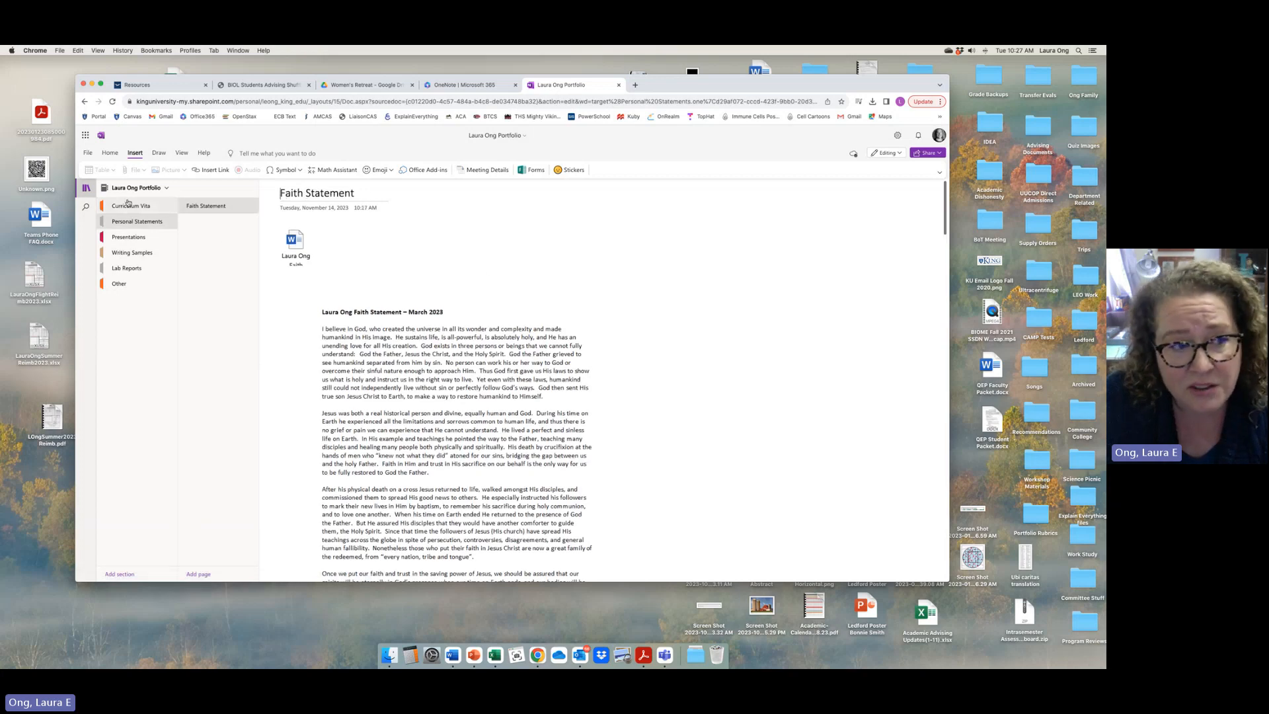
{"action": "left_click", "coordinate": [129, 206]}
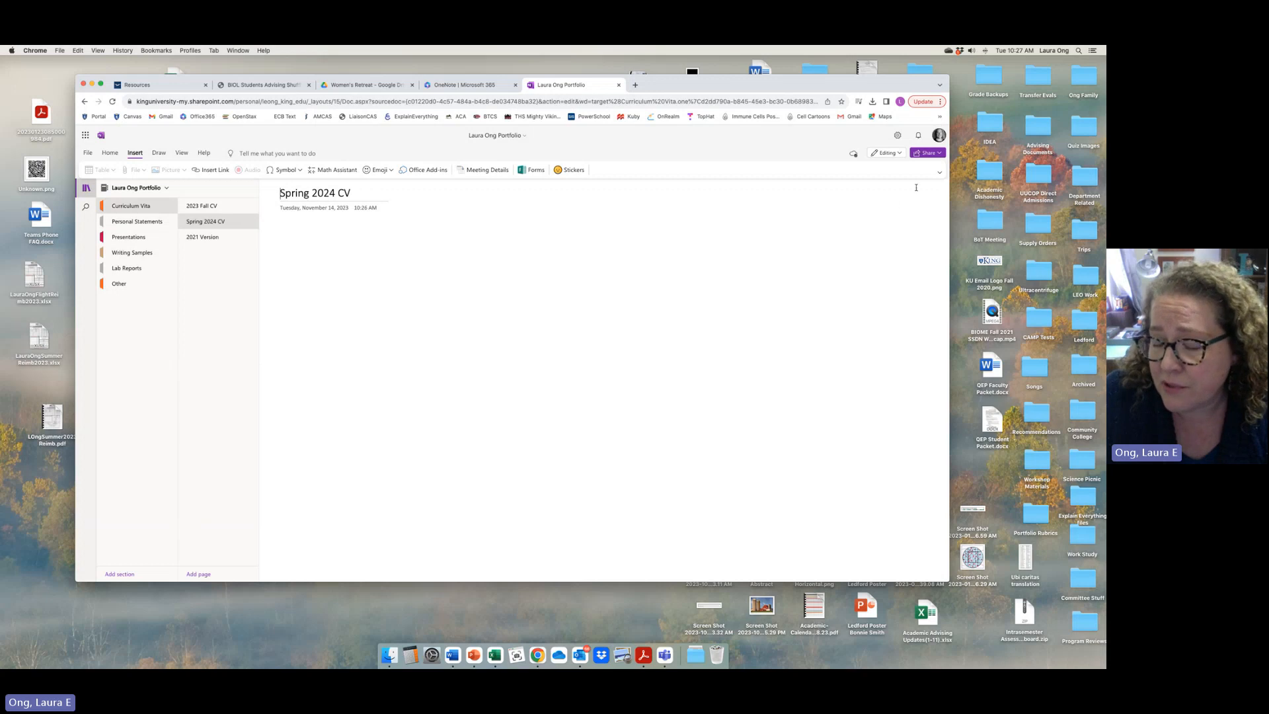
{"action": "left_click", "coordinate": [898, 156]}
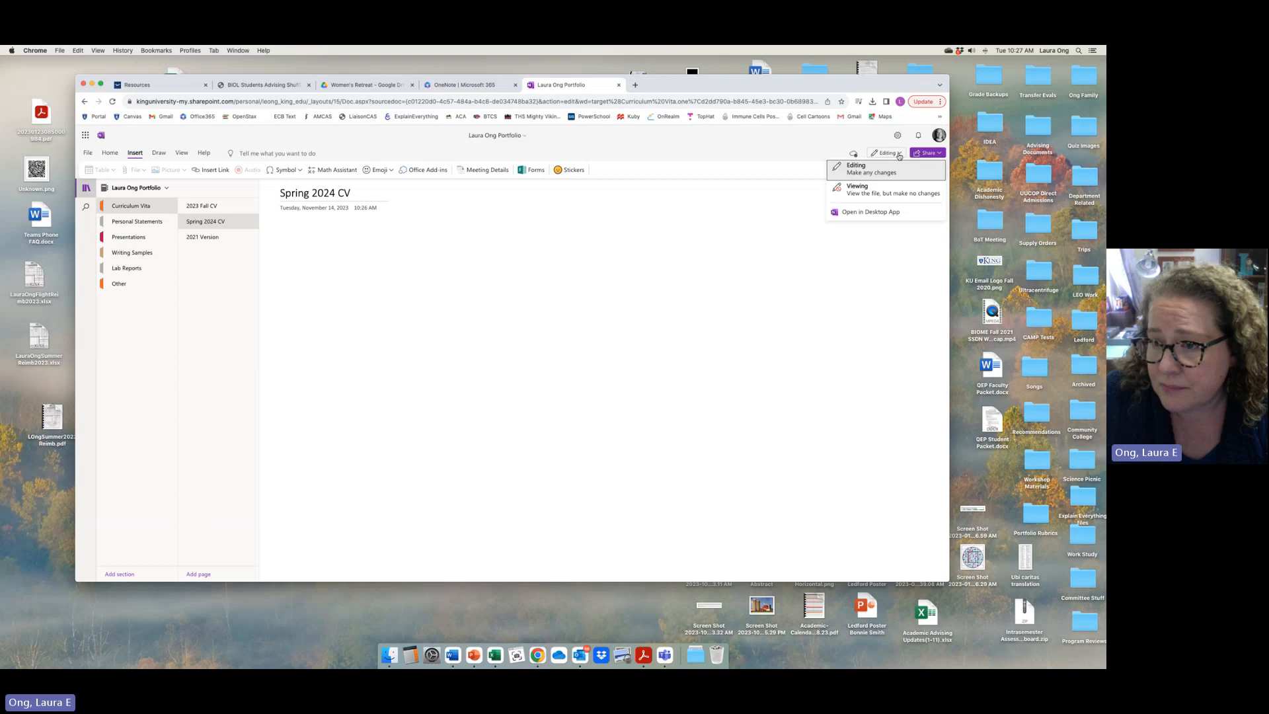
{"action": "left_click", "coordinate": [899, 156]}
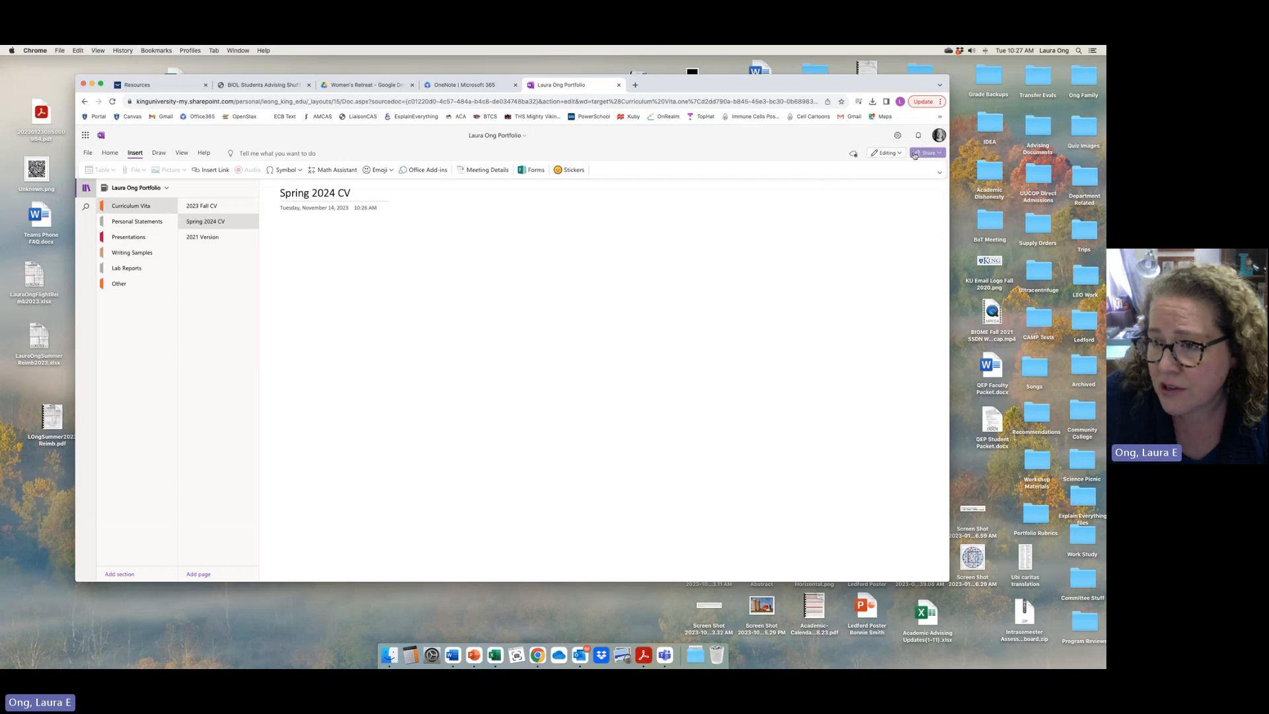
- Review the Accessibility settings without changes, then bring up the notebook's Share options
{"action": "left_click", "coordinate": [899, 136]}
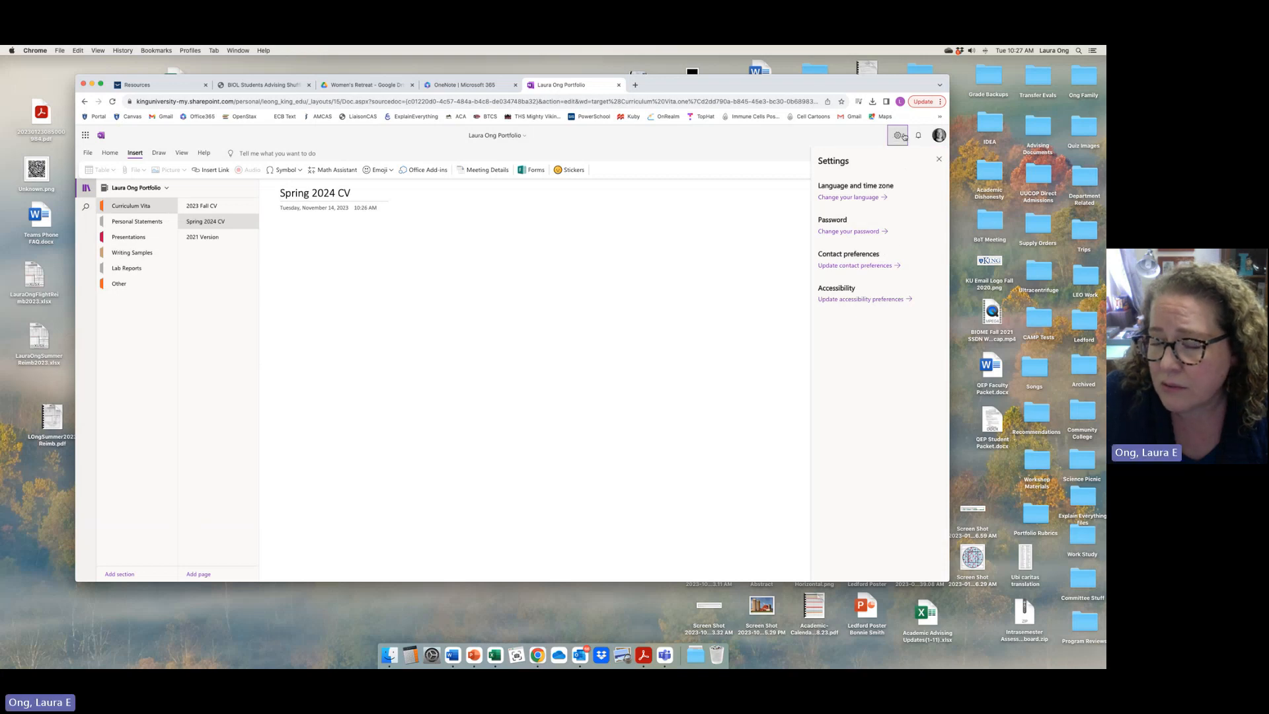
{"action": "left_click", "coordinate": [873, 299]}
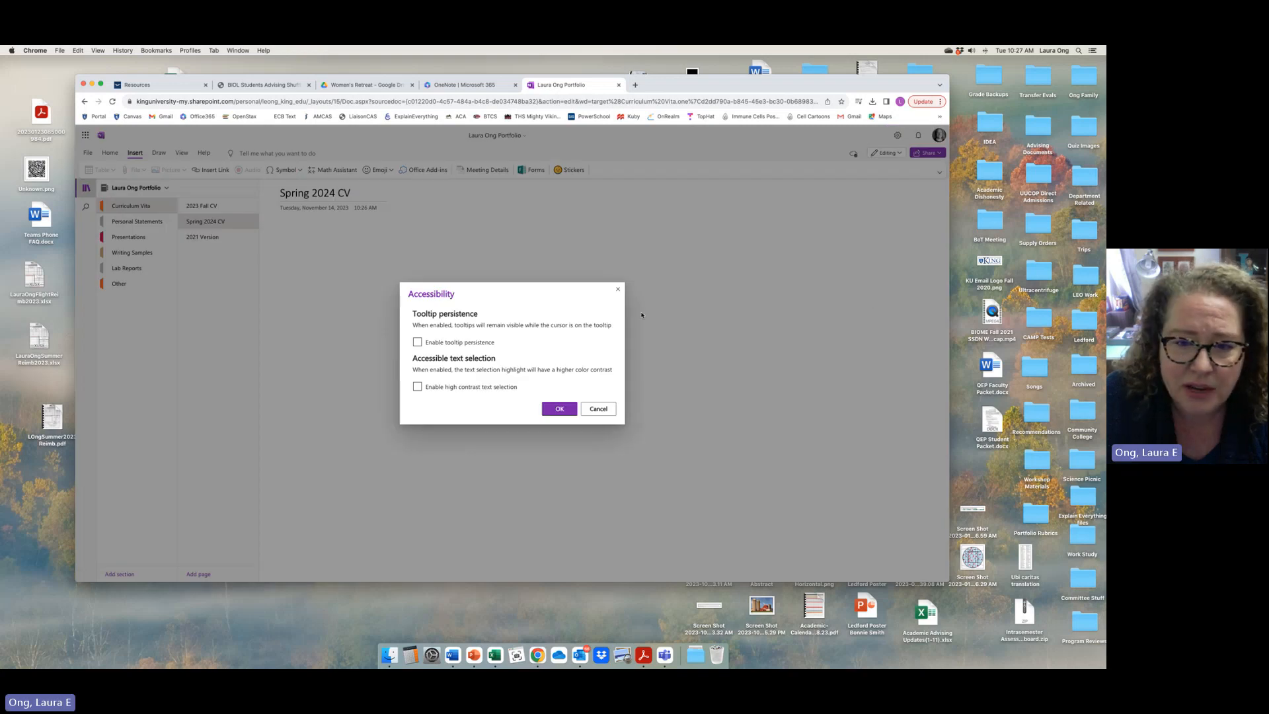
{"action": "left_click", "coordinate": [618, 288]}
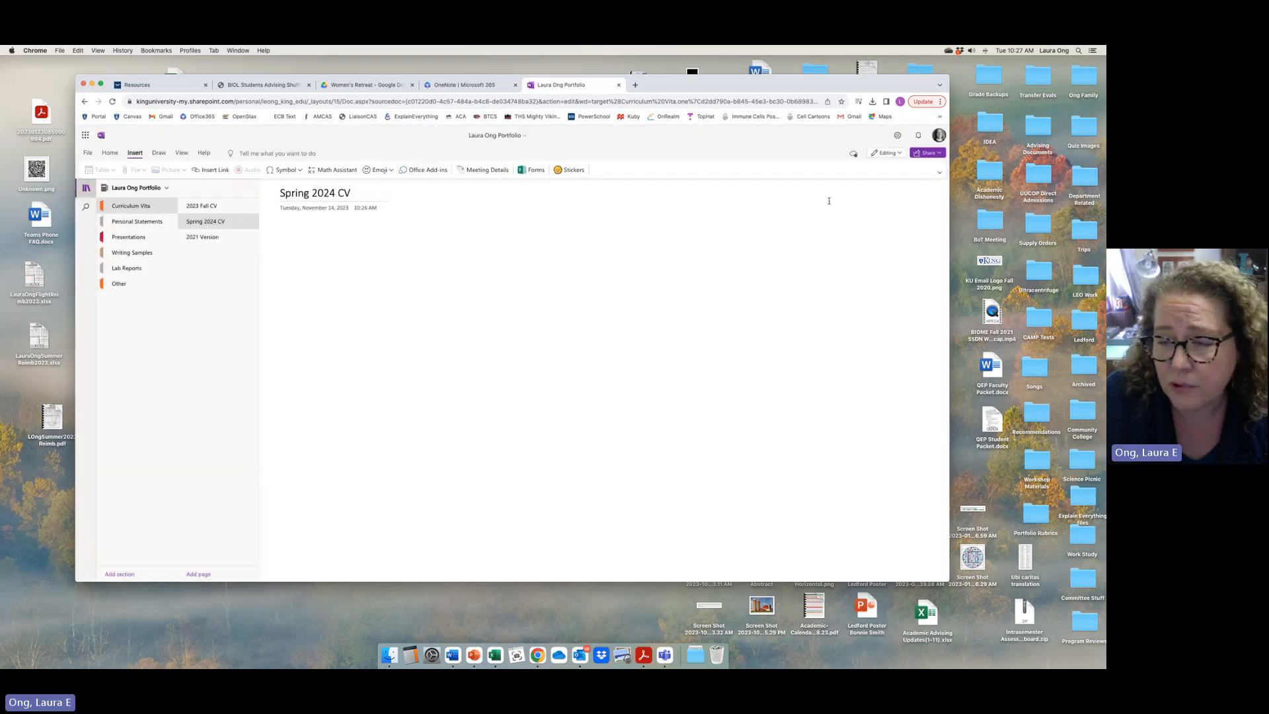
{"action": "left_click", "coordinate": [938, 154]}
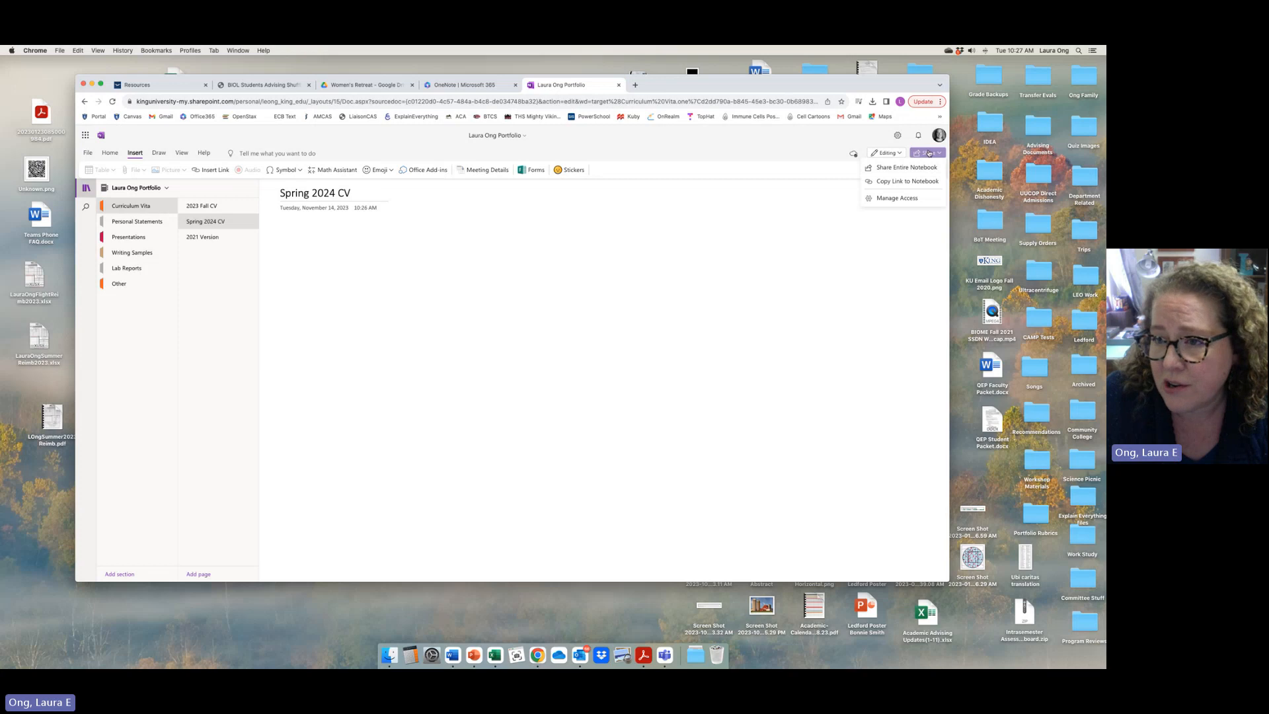
- Go from Manage Access to the notebook's advanced SharePoint permission settings
{"action": "left_click", "coordinate": [898, 198]}
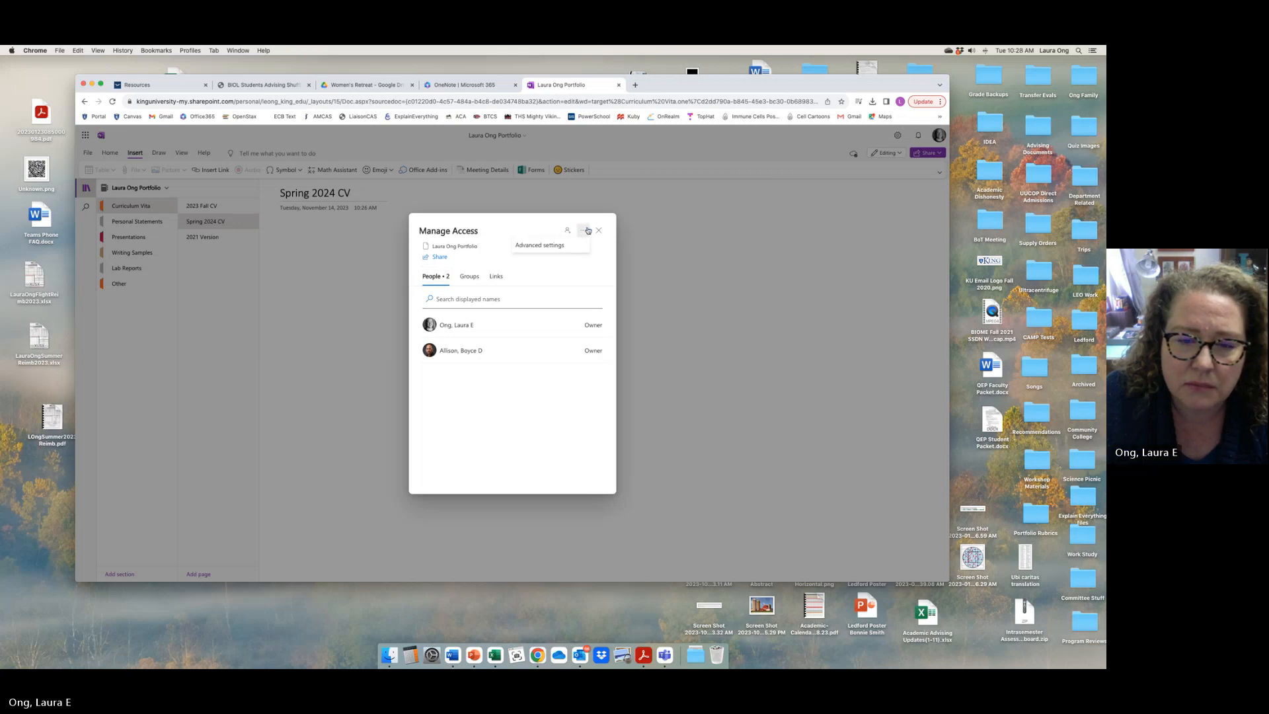
{"action": "left_click", "coordinate": [572, 248]}
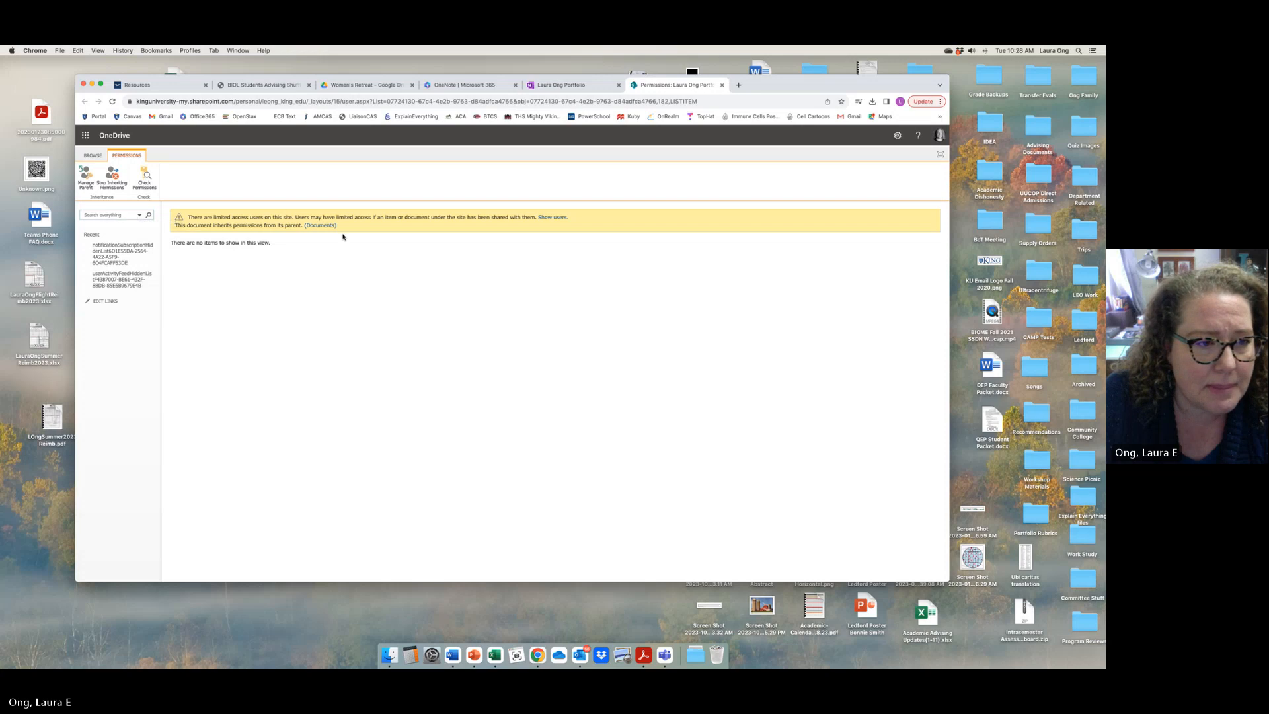
- Check who has permissions on the notebook, then return to its Manage Access tab
{"action": "left_click", "coordinate": [148, 185]}
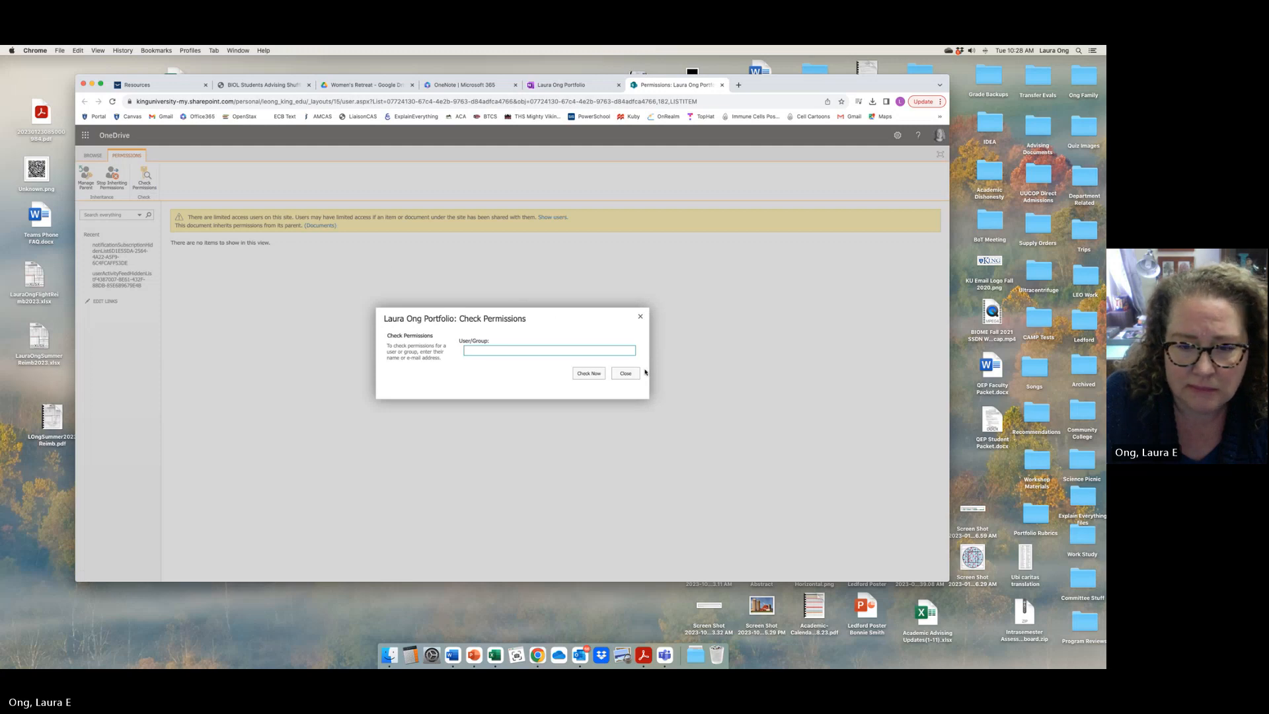
{"action": "left_click", "coordinate": [625, 373]}
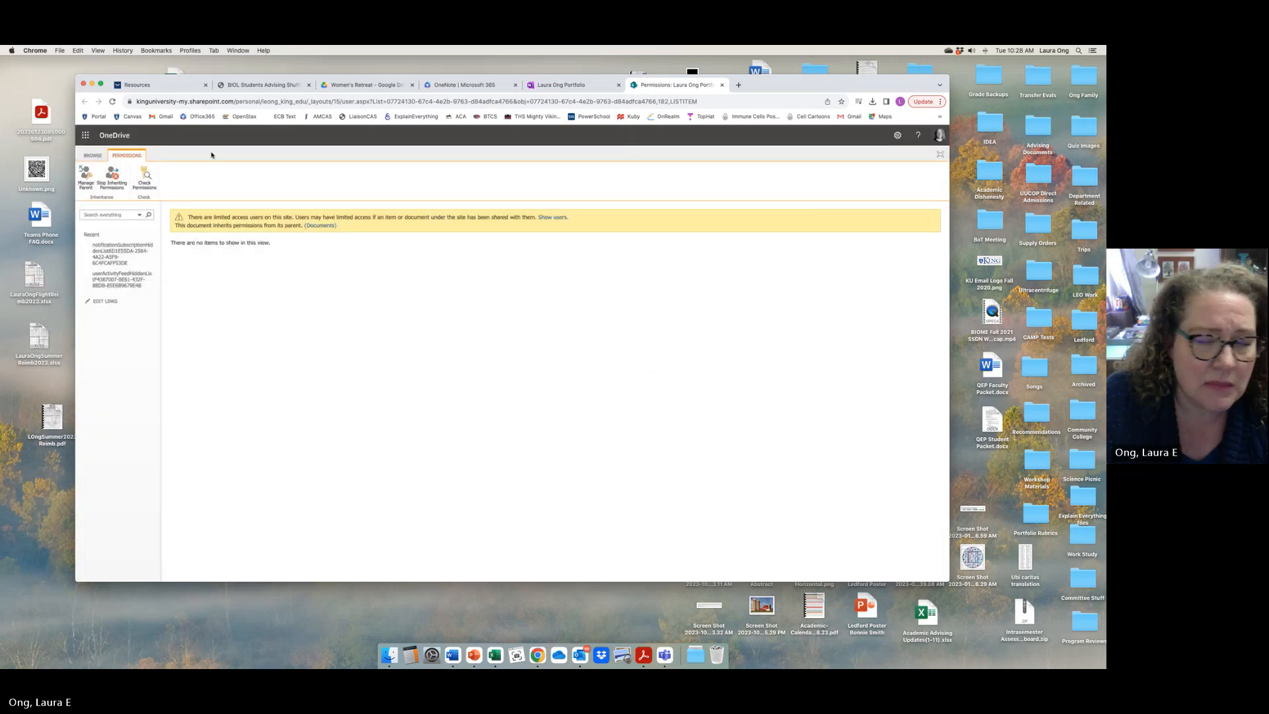
{"action": "left_click", "coordinate": [579, 87]}
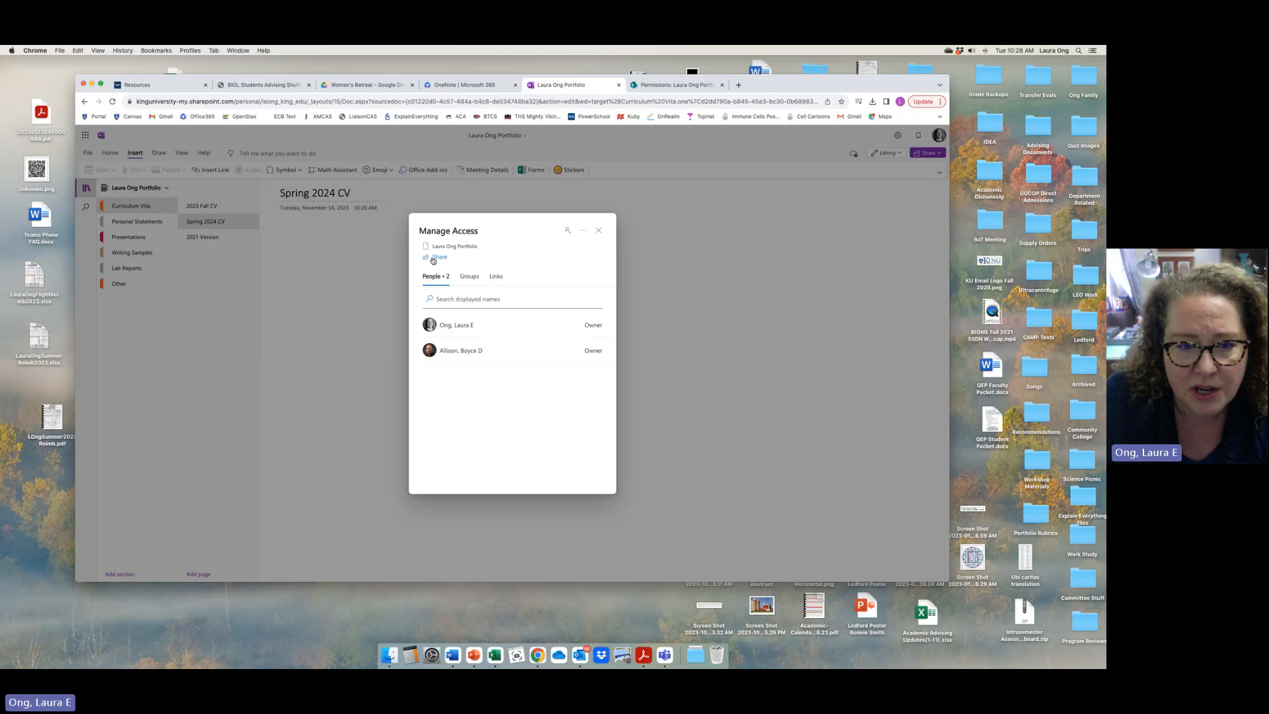
- Search the people with access for the colleague's name, which returns 0 results
{"action": "left_click", "coordinate": [450, 300]}
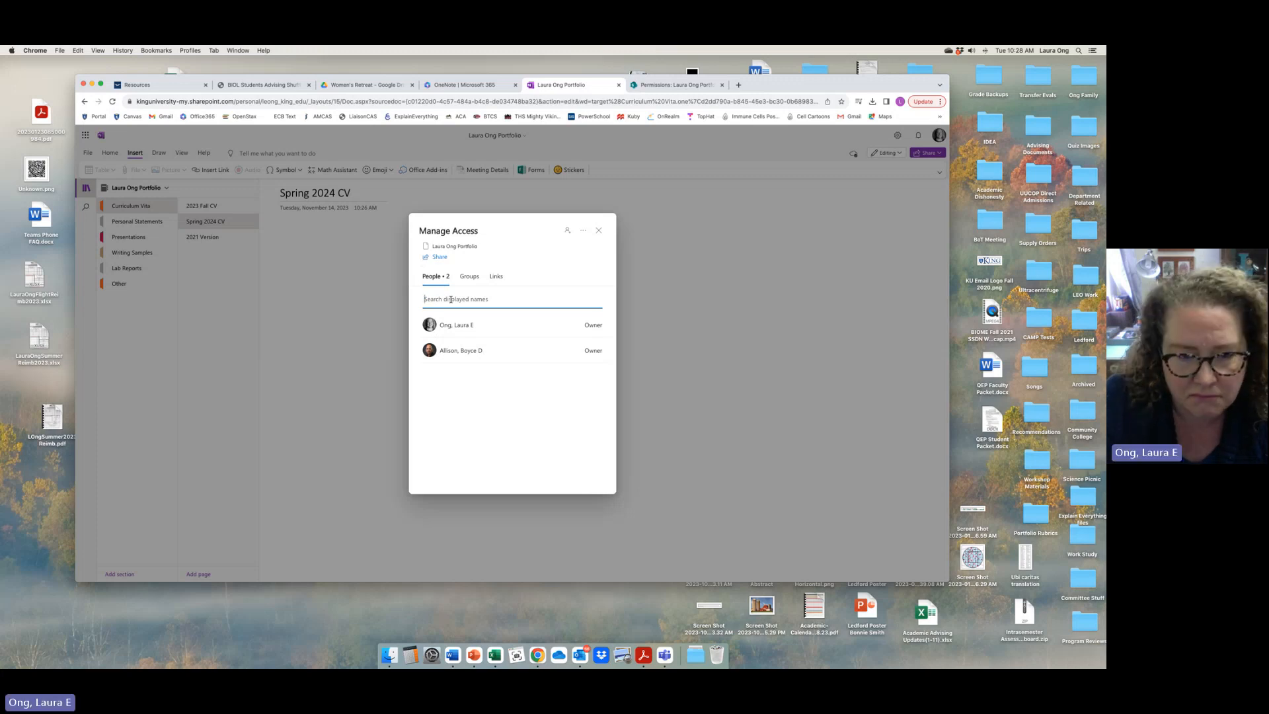
{"action": "type", "text": "Laura "}
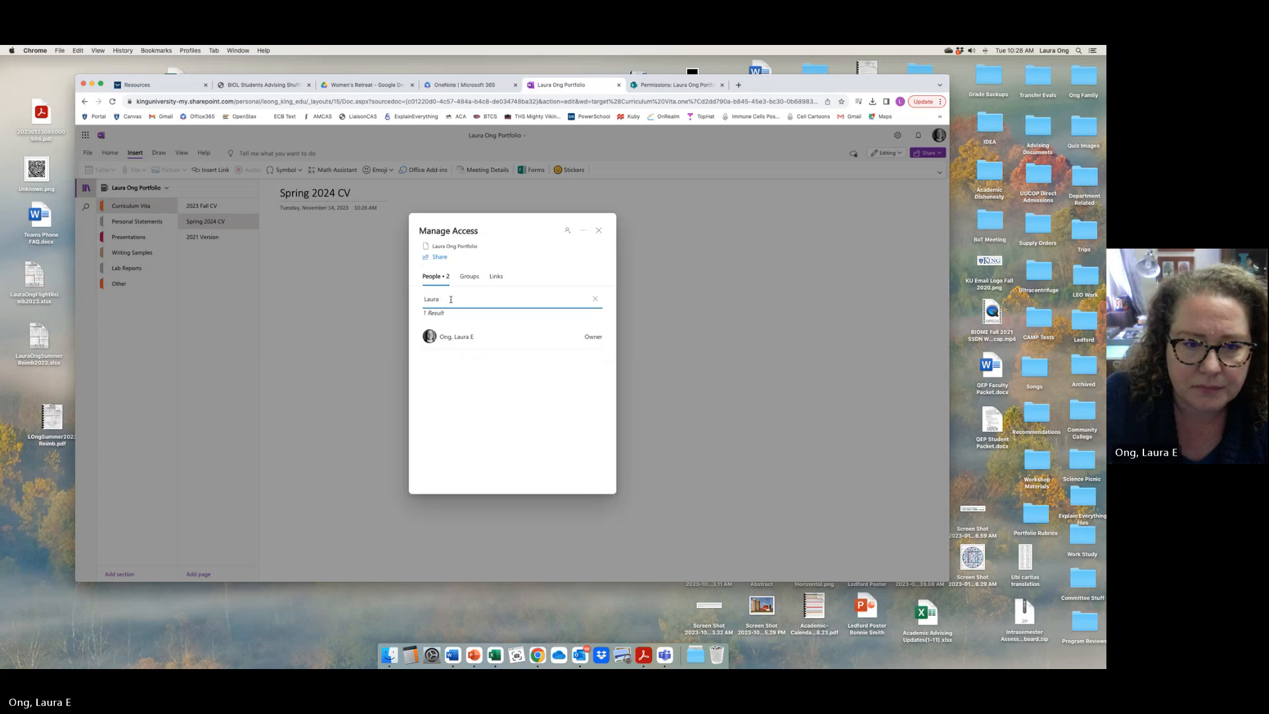
{"action": "type", "text": "Kel"}
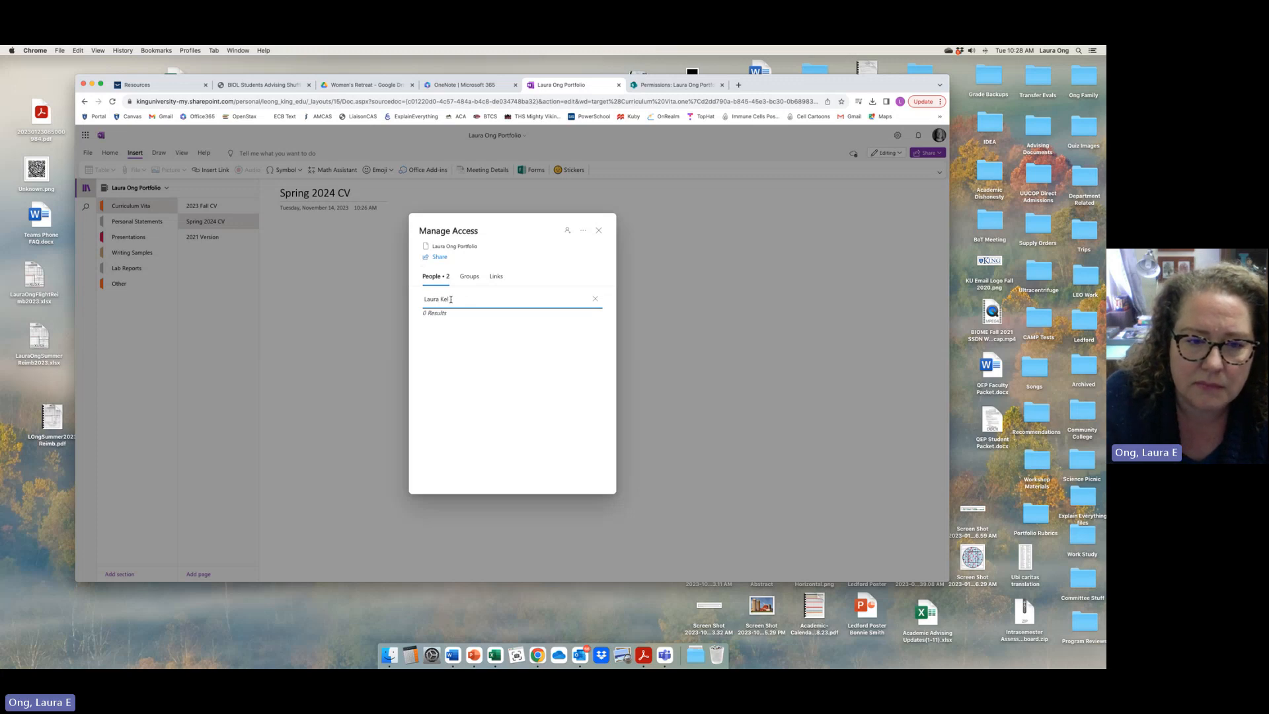
{"action": "key", "text": "BackSpace"}
{"action": "key", "text": "BackSpace"}
{"action": "key", "text": "BackSpace"}
{"action": "key", "text": "BackSpace"}
{"action": "key", "text": "BackSpace"}
{"action": "key", "text": "BackSpace"}
{"action": "key", "text": "BackSpace"}
{"action": "key", "text": "BackSpace"}
{"action": "key", "text": "BackSpace"}
{"action": "type", "text": "Va"}
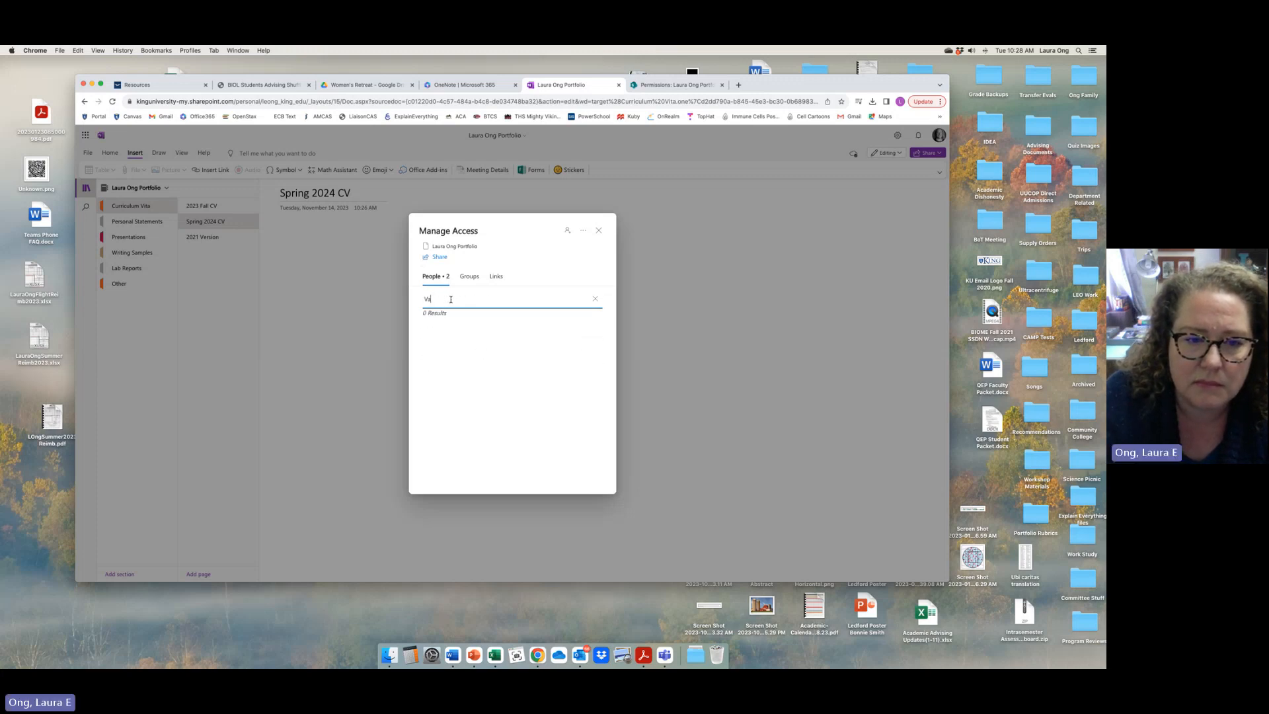
{"action": "type", "text": "ughan"}
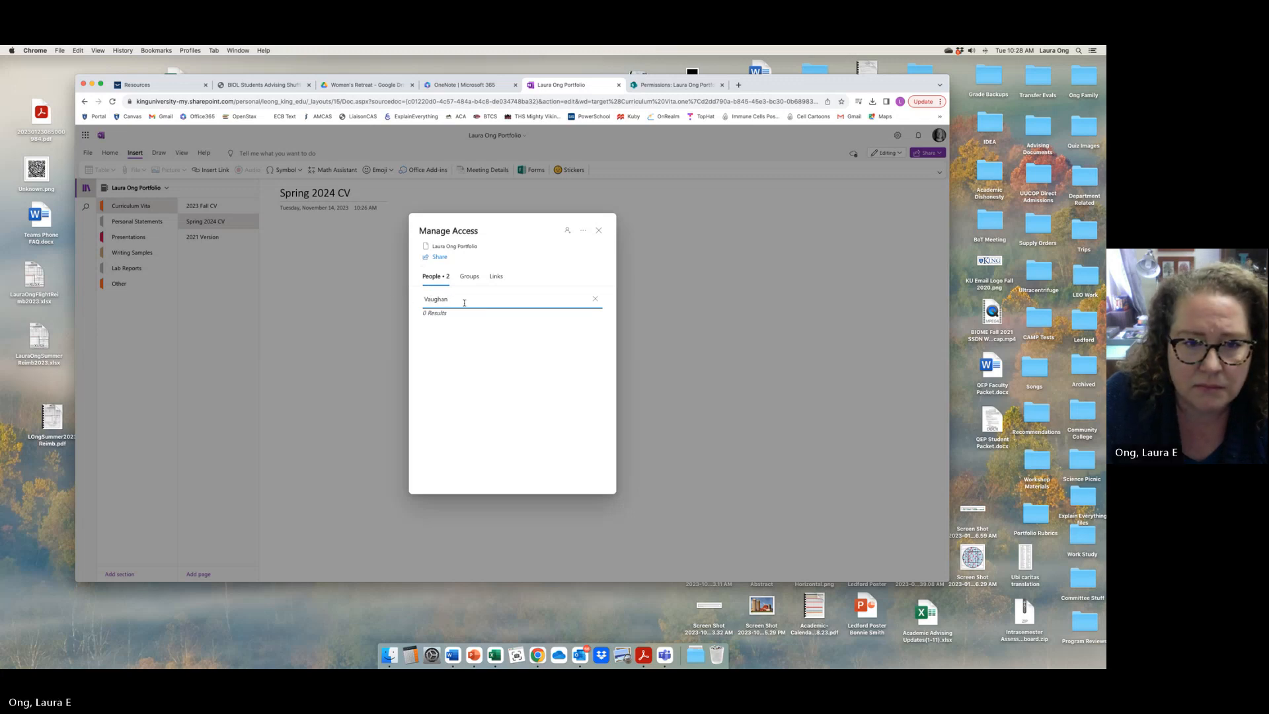
- Add the suggested colleague as a share recipient with Can edit permission
{"action": "left_click", "coordinate": [438, 257]}
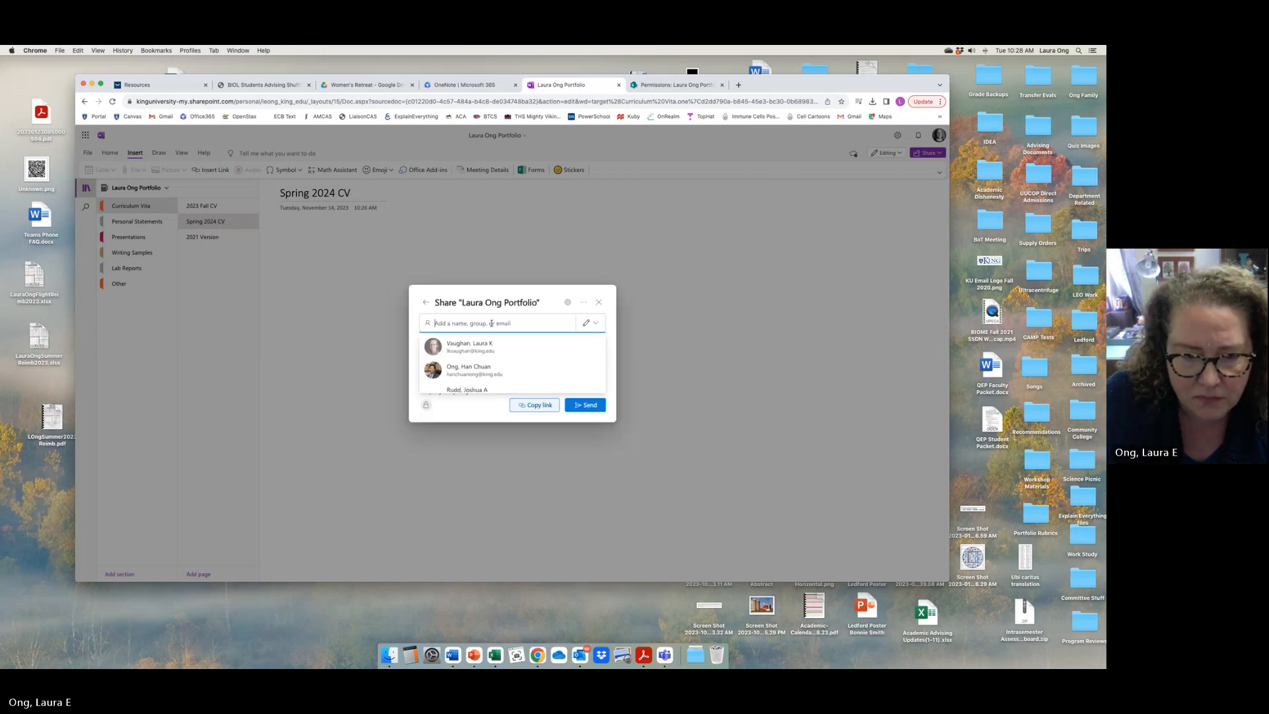
{"action": "left_click", "coordinate": [490, 345]}
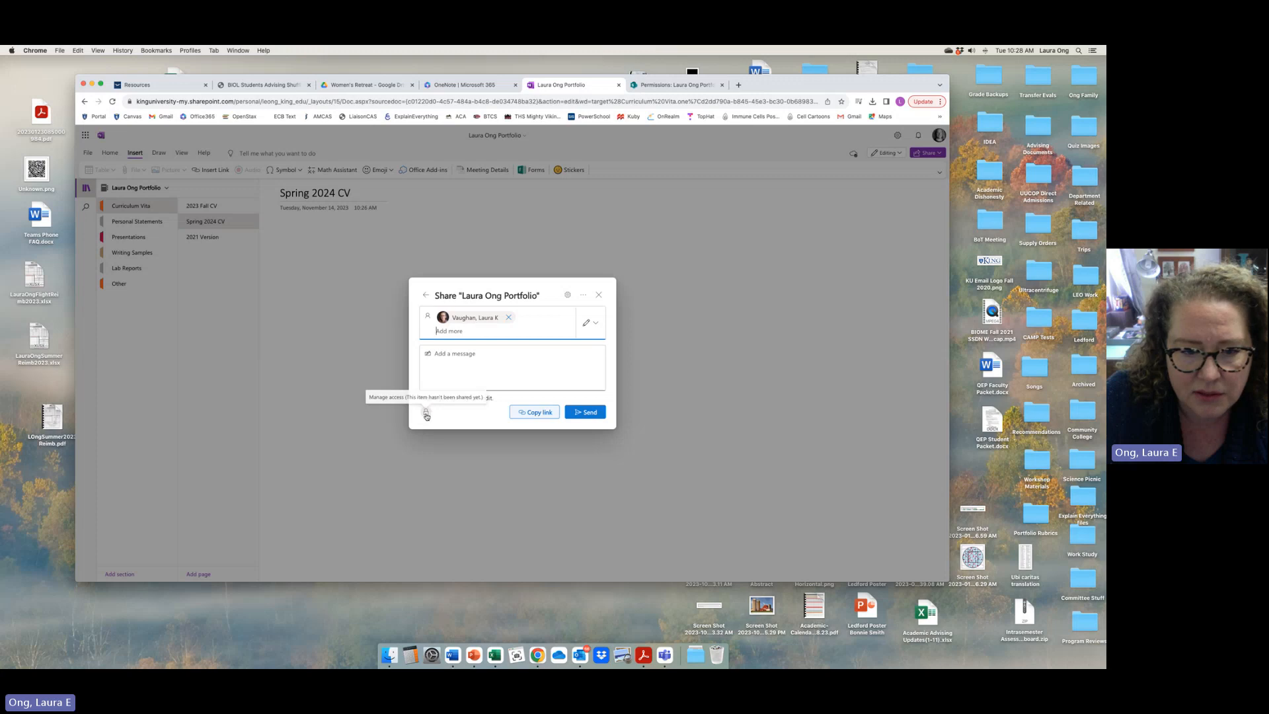
{"action": "left_click", "coordinate": [597, 323]}
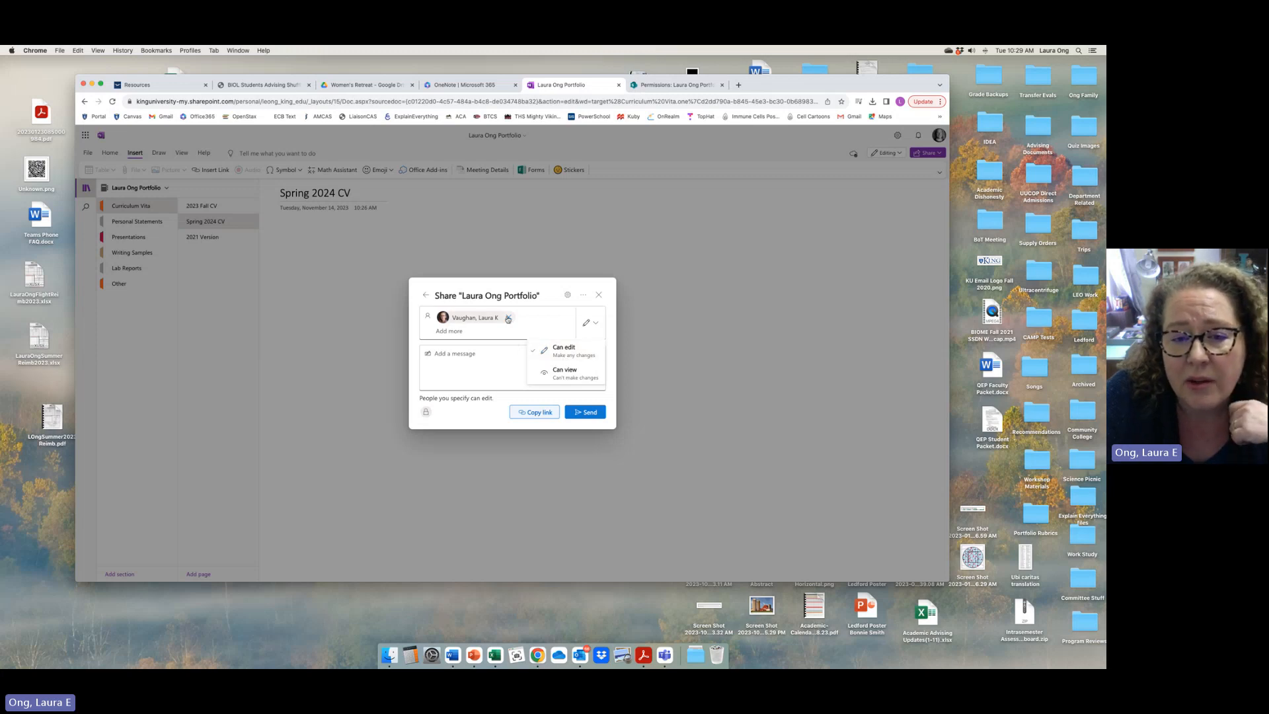
{"action": "left_click", "coordinate": [557, 353]}
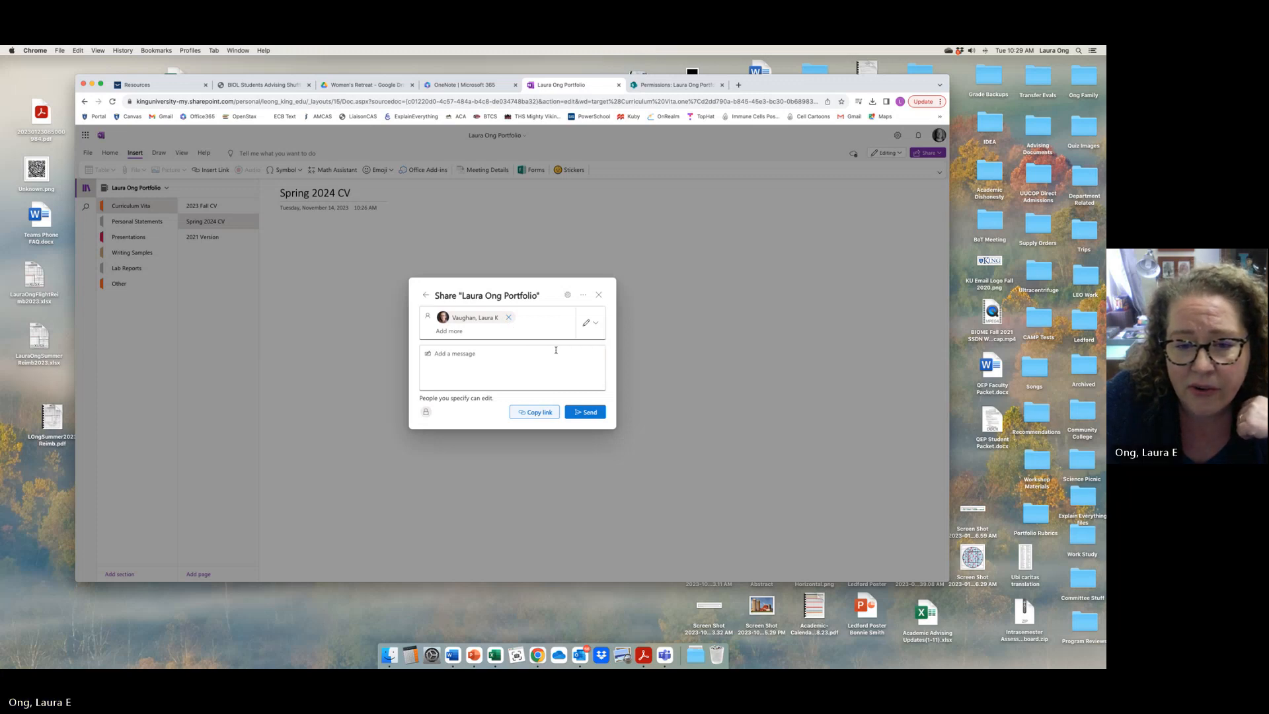
- Write a message greeting the colleague: 'please see my portfolio for seminar this semester.'
{"action": "left_click", "coordinate": [515, 353]}
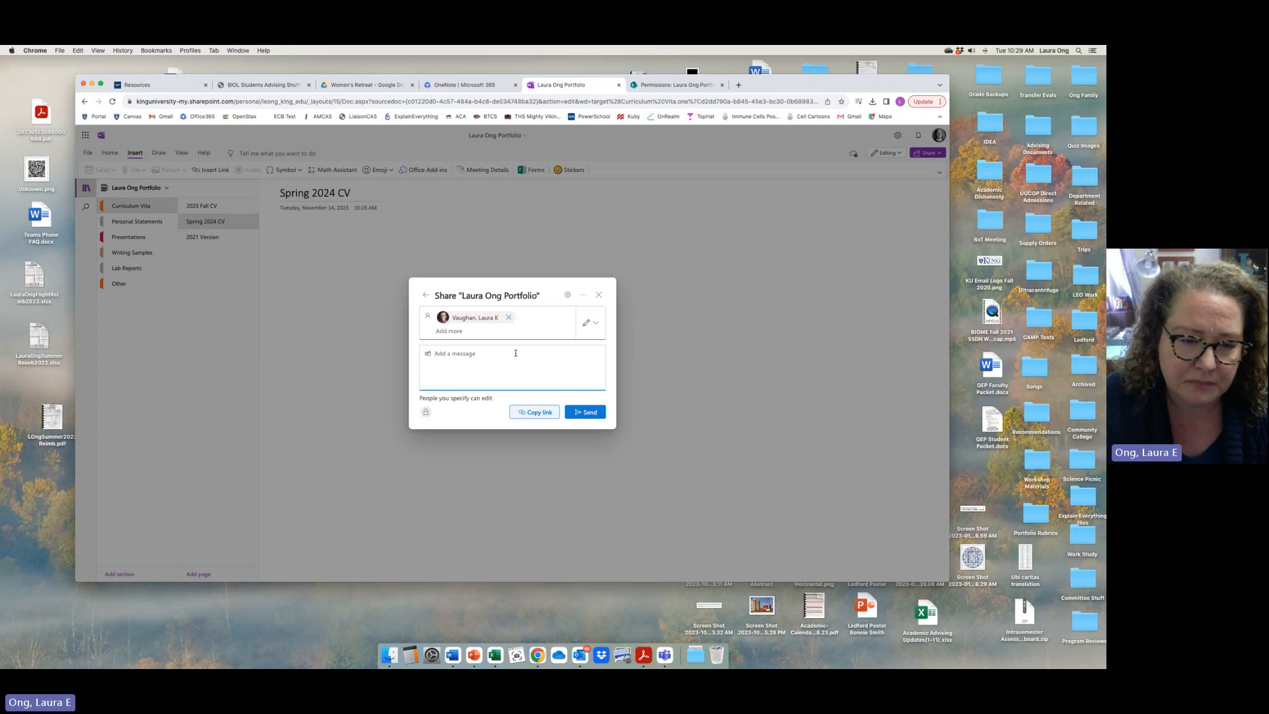
{"action": "type", "text": "Dr. "}
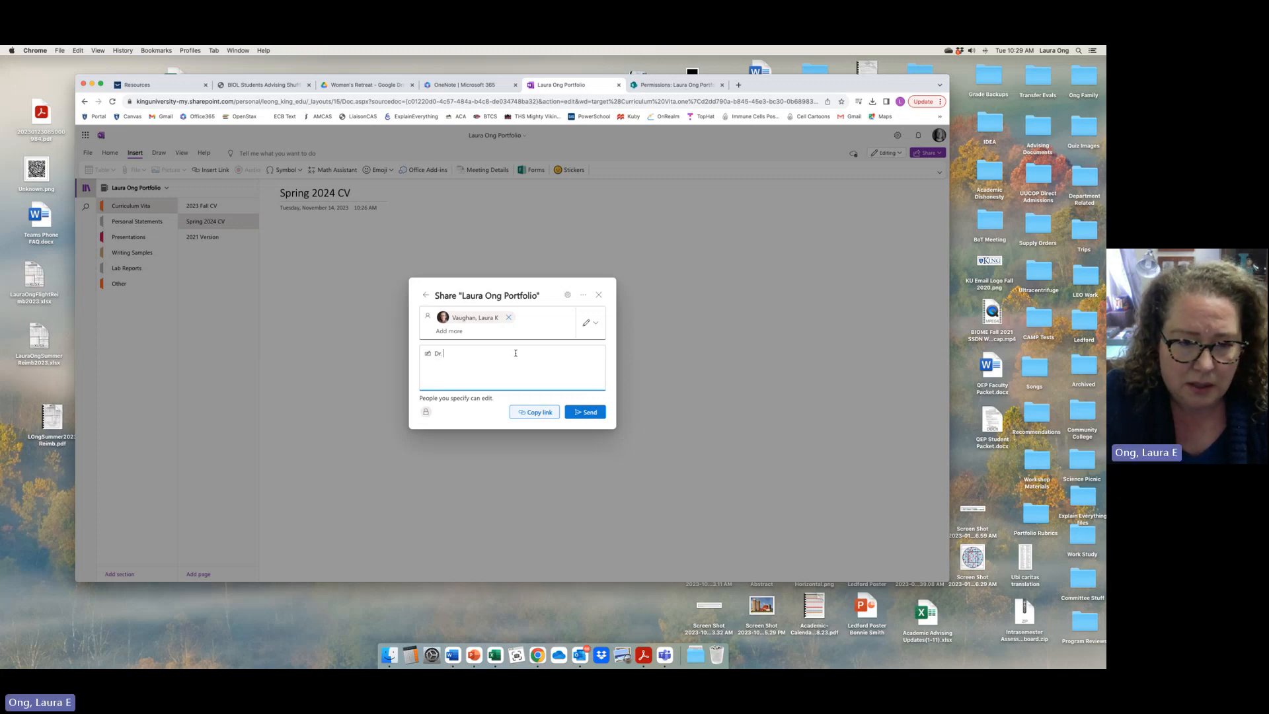
{"action": "type", "text": "ong"}
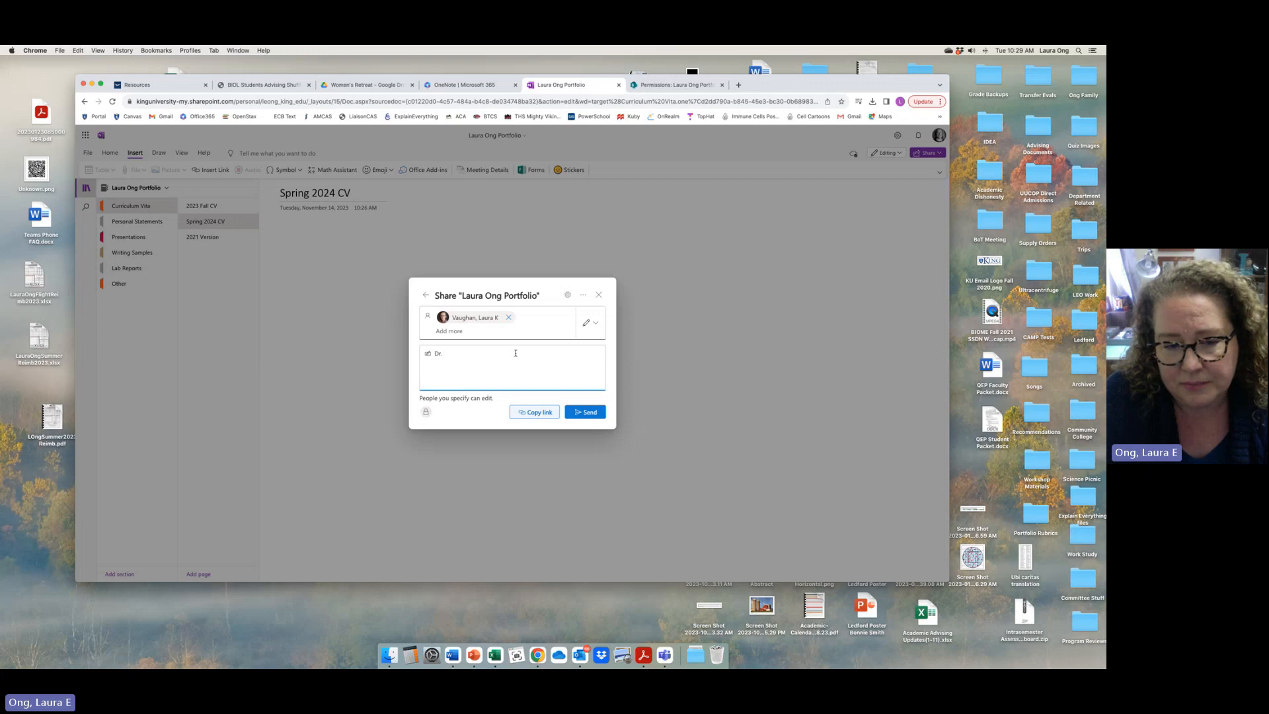
{"action": "type", "text": " Vgu"}
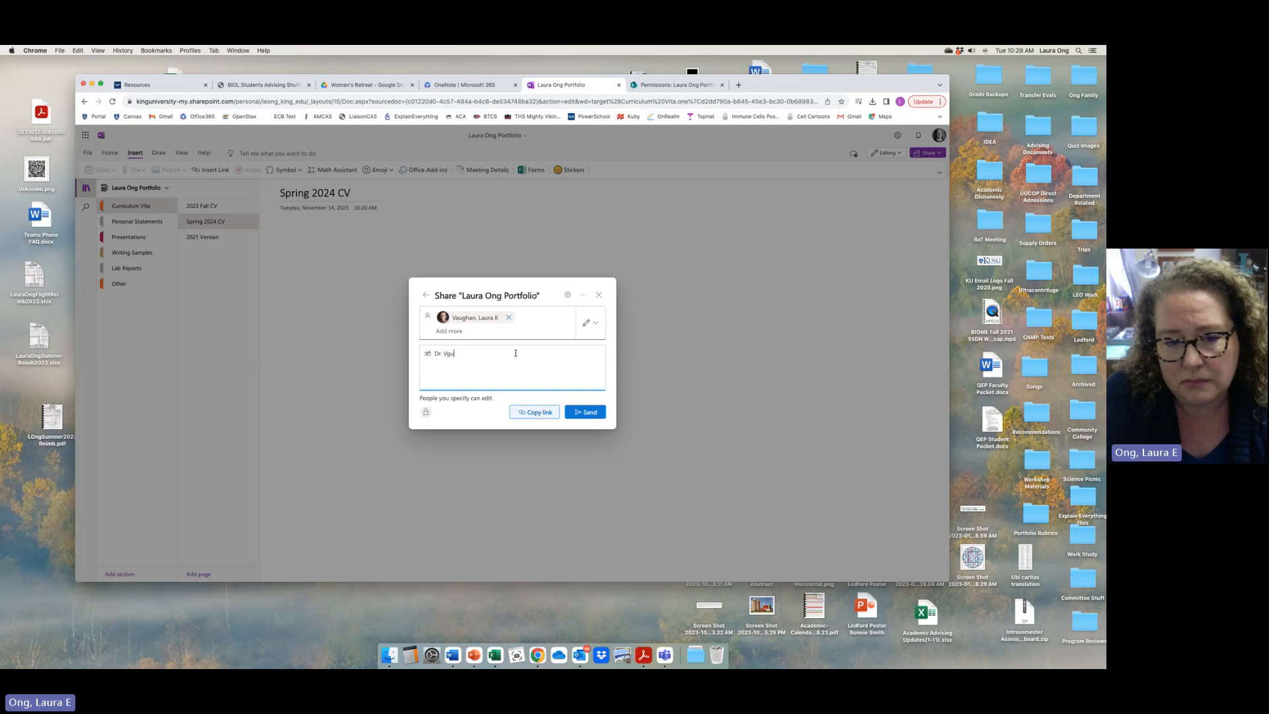
{"action": "key", "text": "BackSpace"}
{"action": "key", "text": "BackSpace"}
{"action": "type", "text": "aug"}
{"action": "type", "text": "h"}
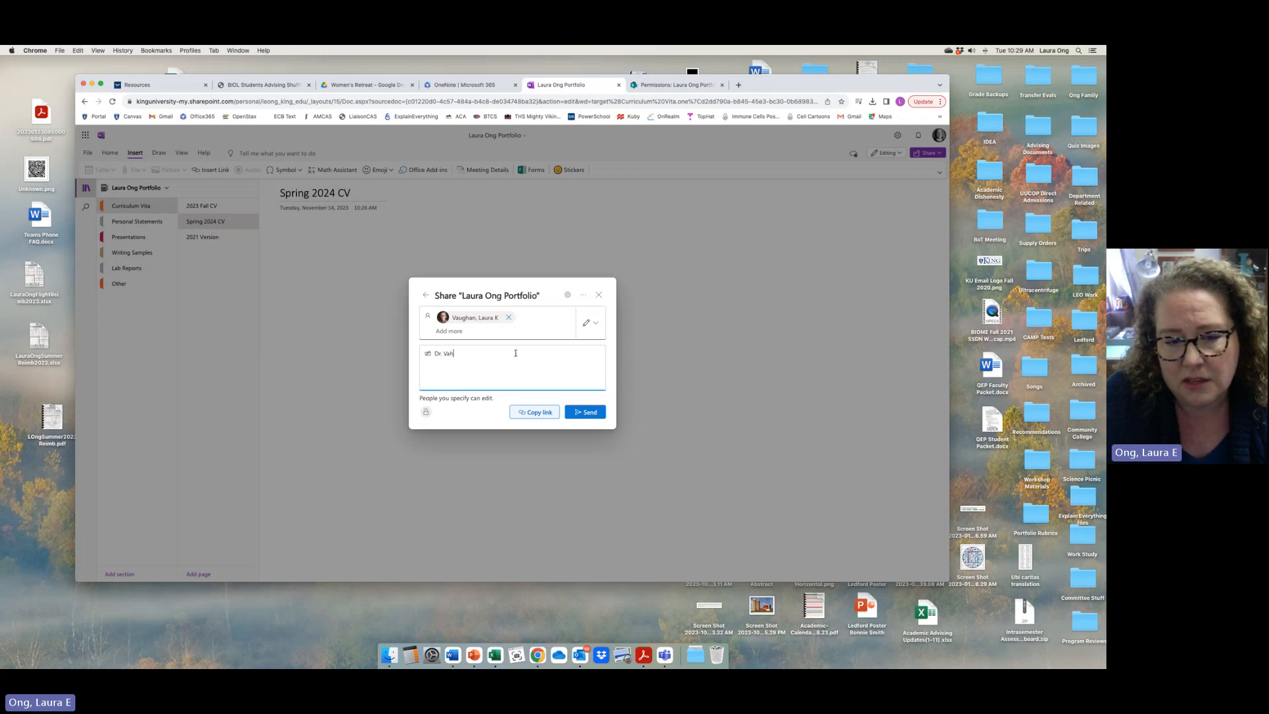
{"action": "key", "text": "BackSpace"}
{"action": "type", "text": "ughan"}
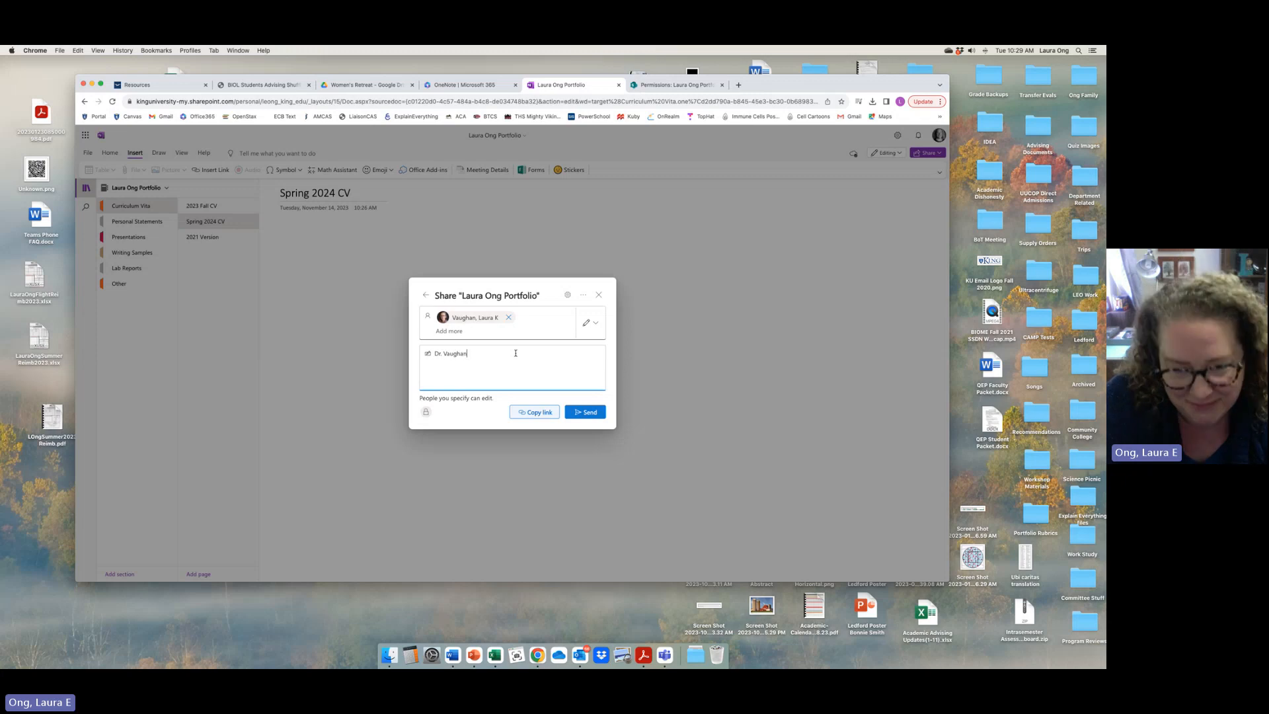
{"action": "type", "text": ", please "}
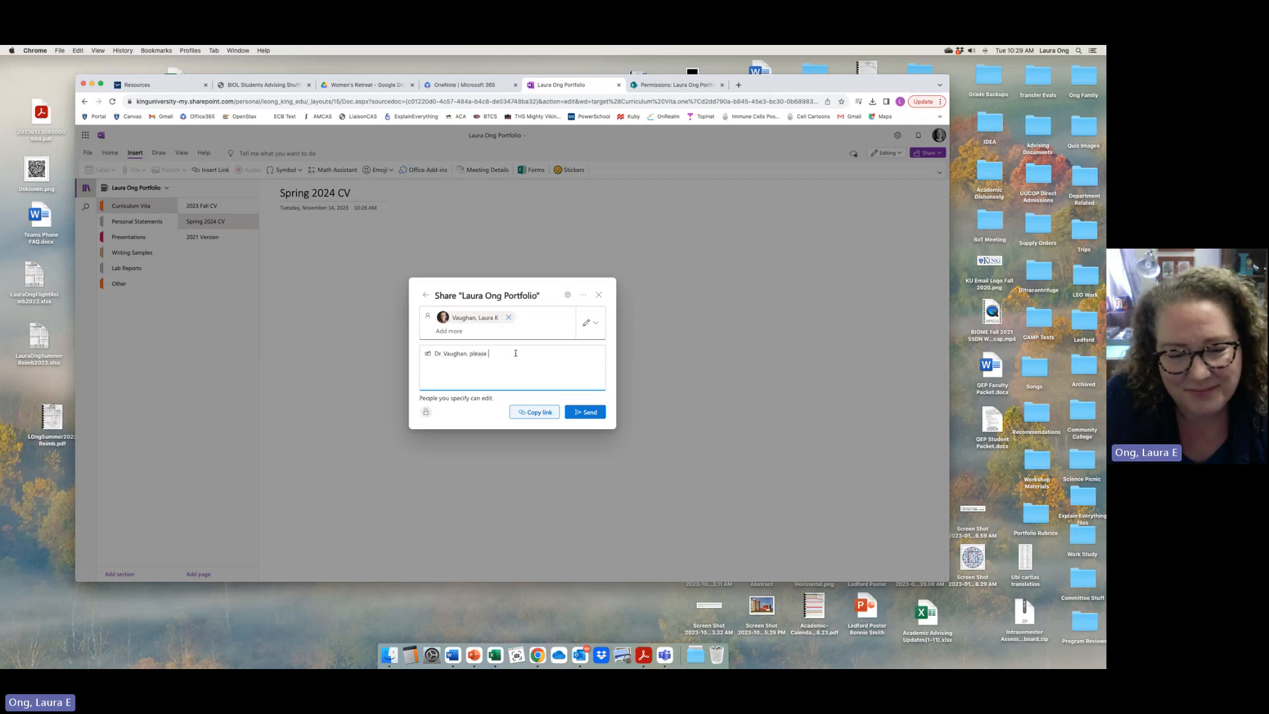
{"action": "type", "text": "see y my p"}
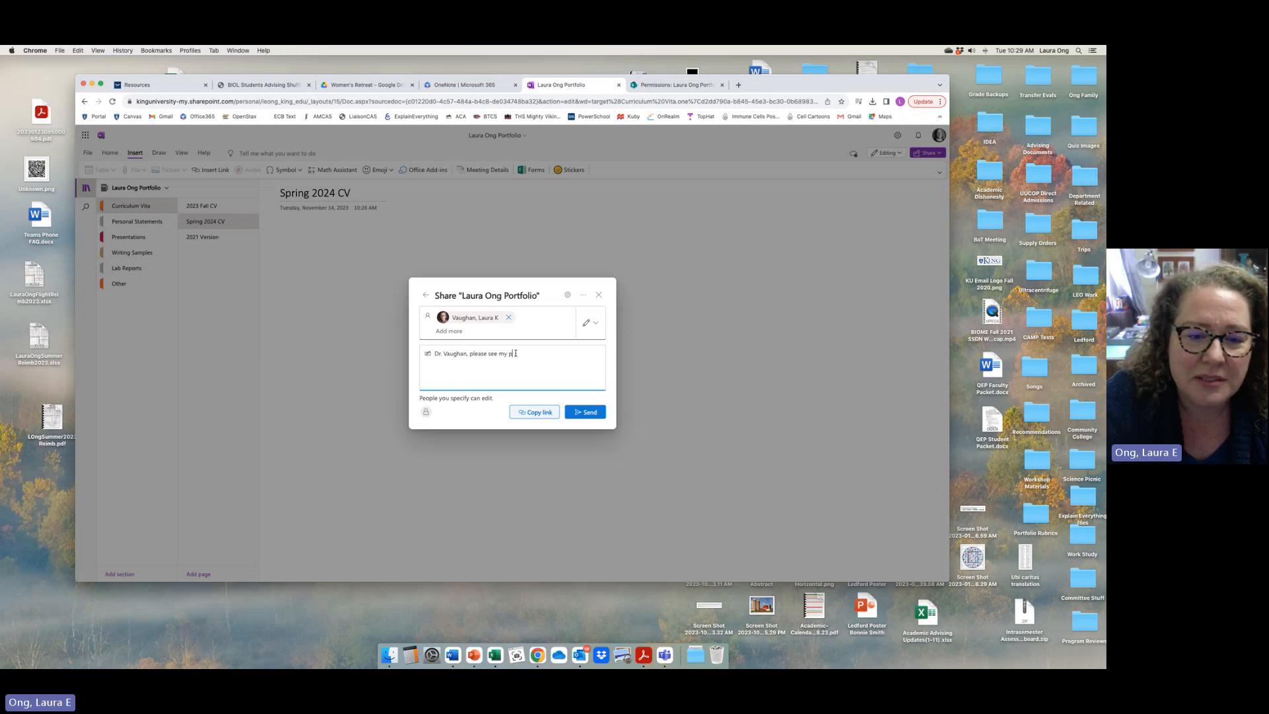
{"action": "type", "text": "ortfolio fo"}
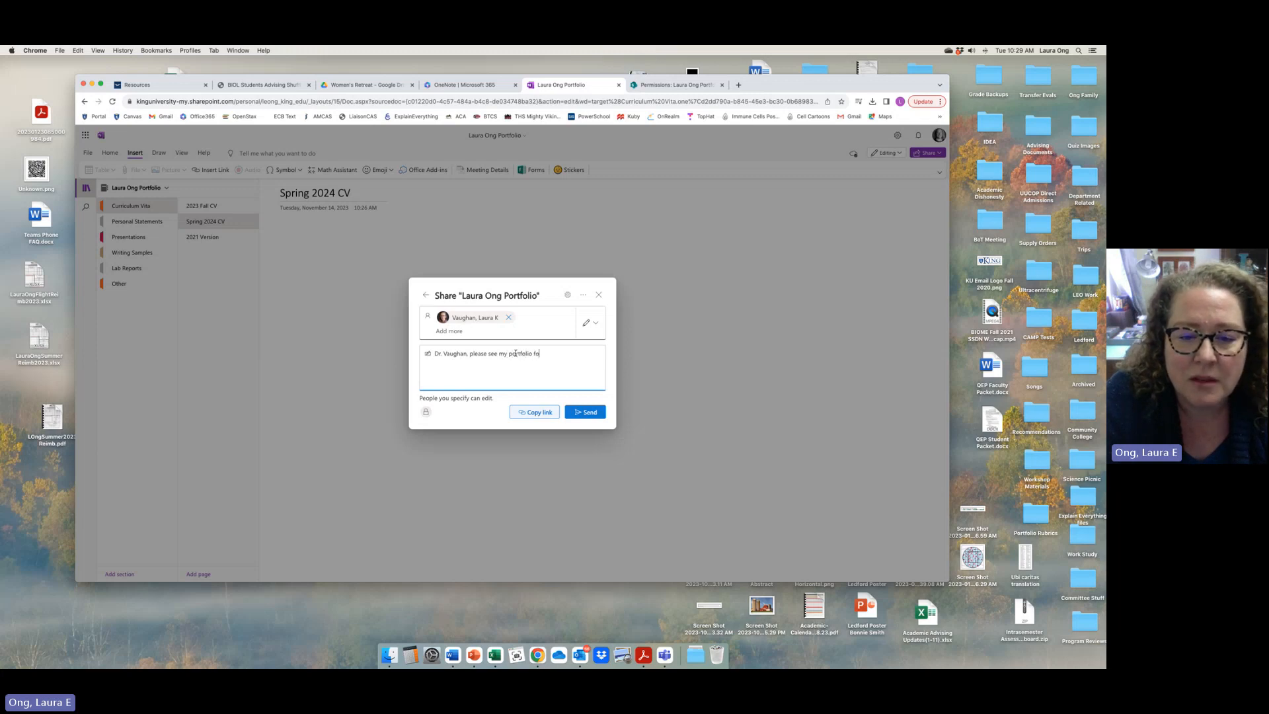
{"action": "type", "text": "r seminar this semes"}
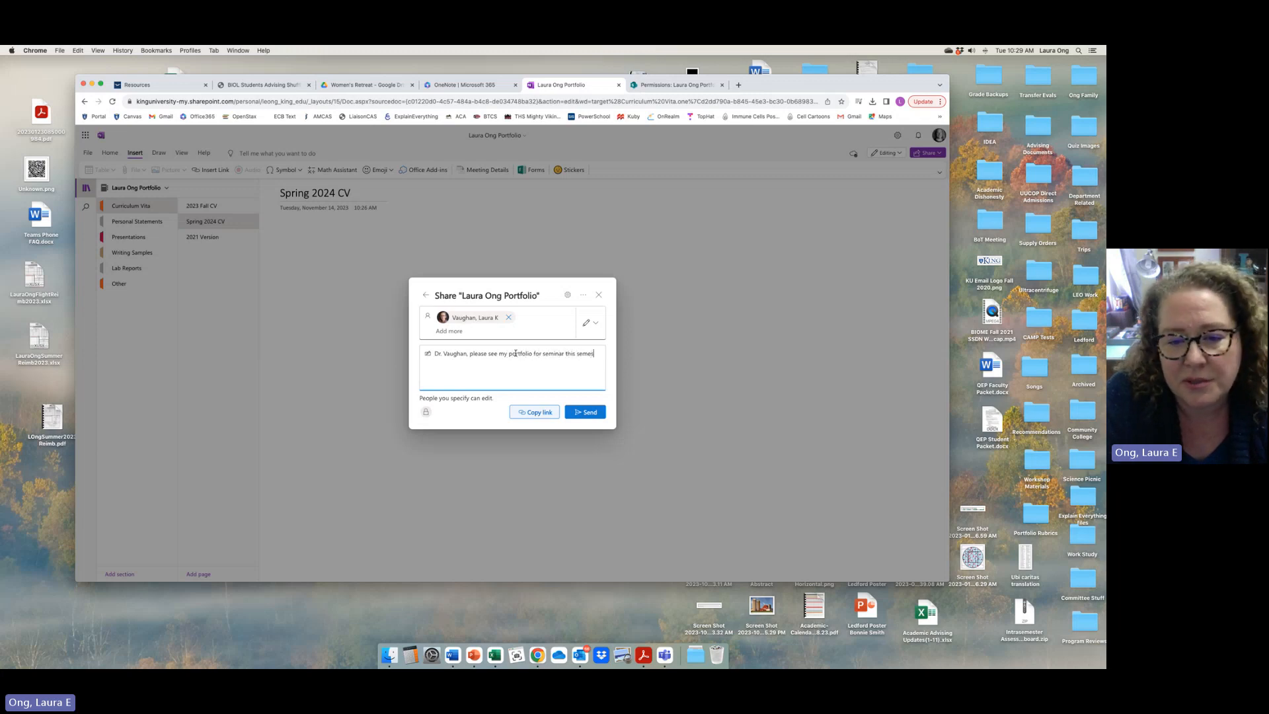
{"action": "type", "text": "ter."}
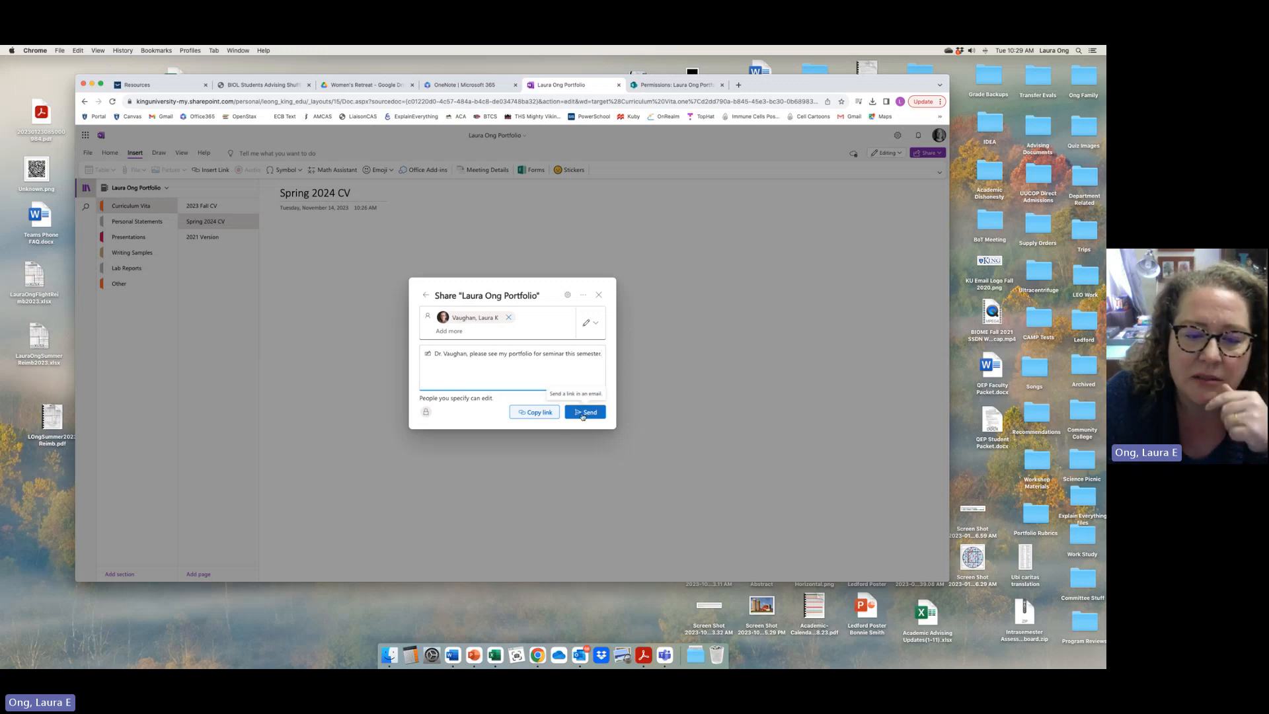
- Send the edit invitation and confirm in Manage Access that the colleague can edit
{"action": "left_click", "coordinate": [584, 413]}
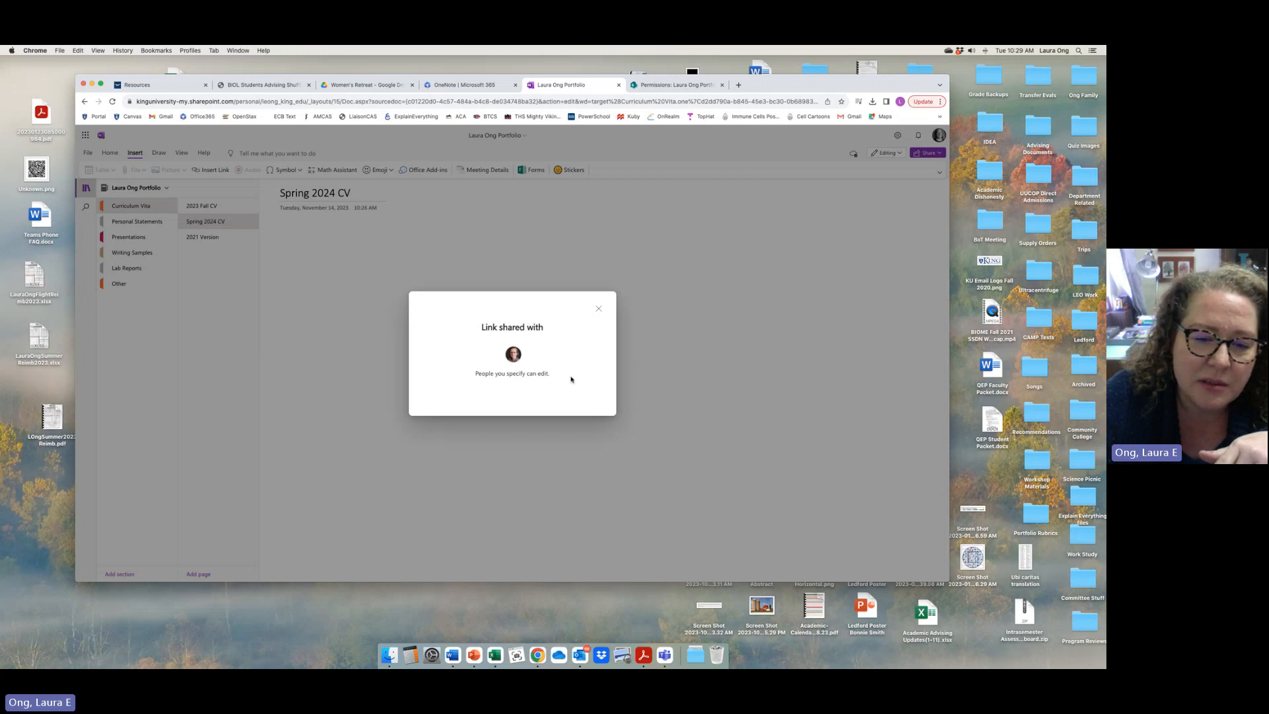
{"action": "left_click", "coordinate": [598, 309]}
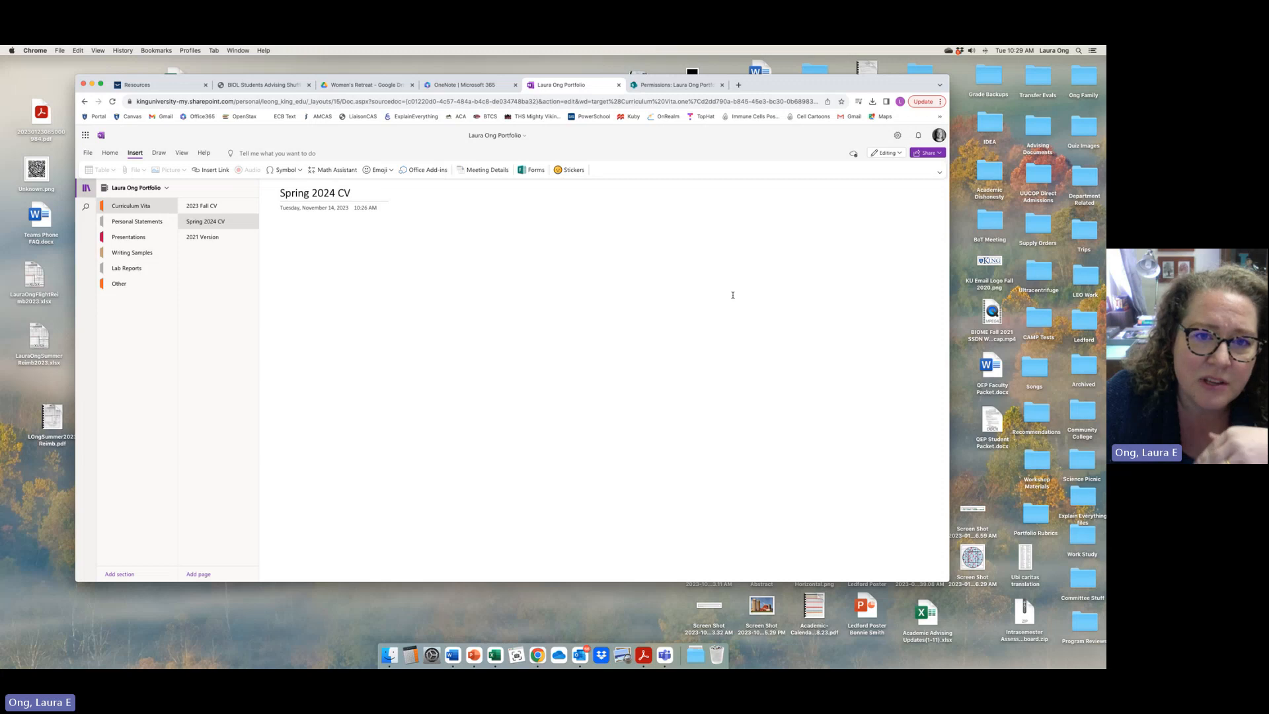
{"action": "left_click", "coordinate": [921, 156]}
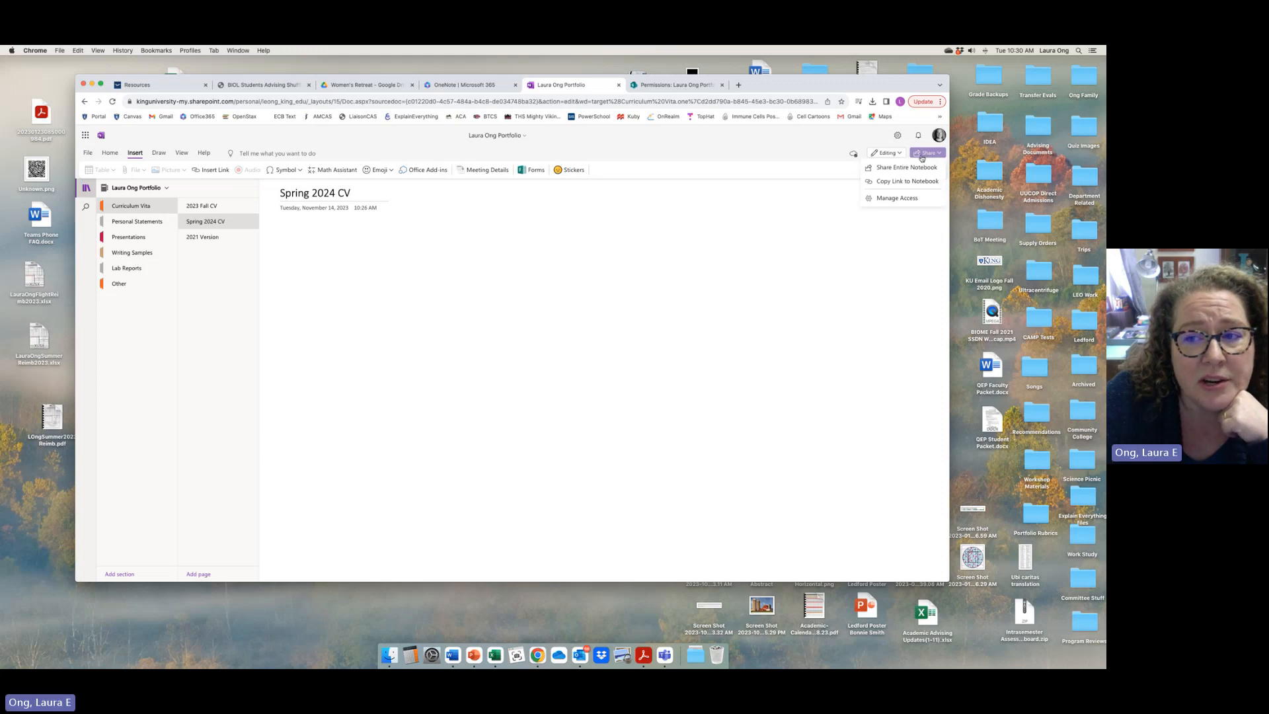
{"action": "left_click", "coordinate": [897, 198]}
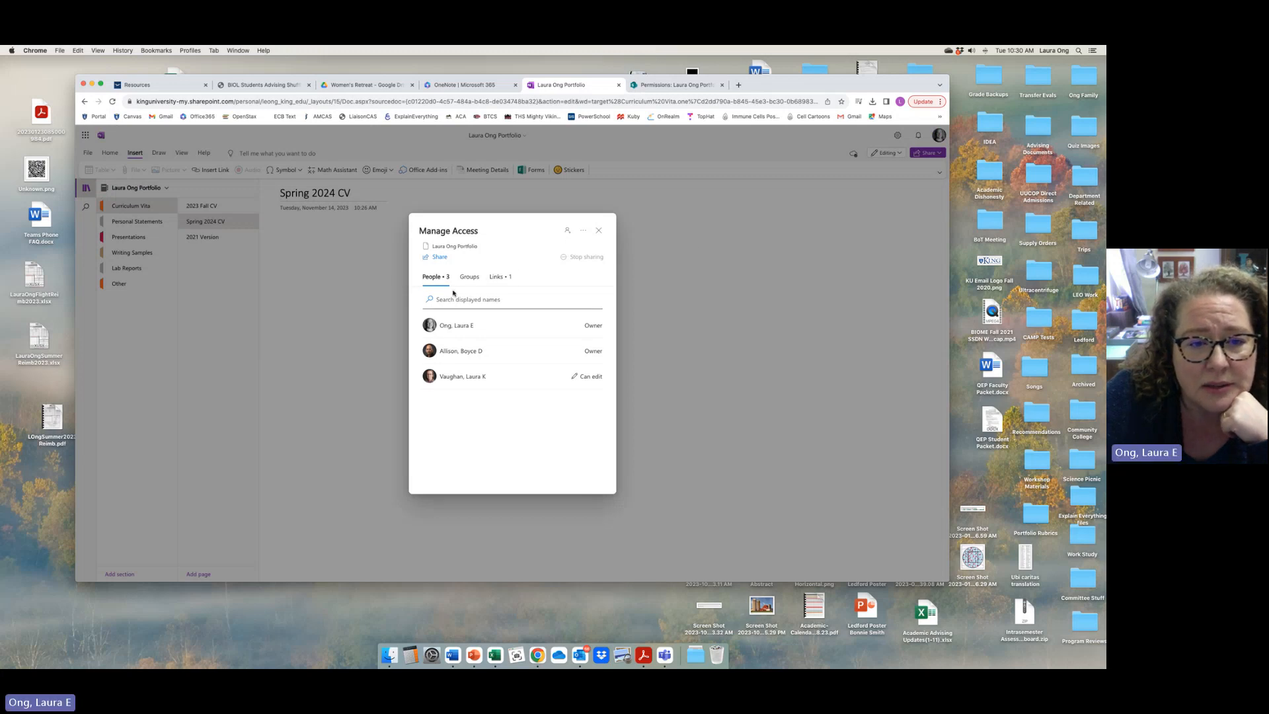
- Close the sharing dialog again without adding anyone else
{"action": "left_click", "coordinate": [438, 257]}
{"action": "left_click", "coordinate": [467, 321]}
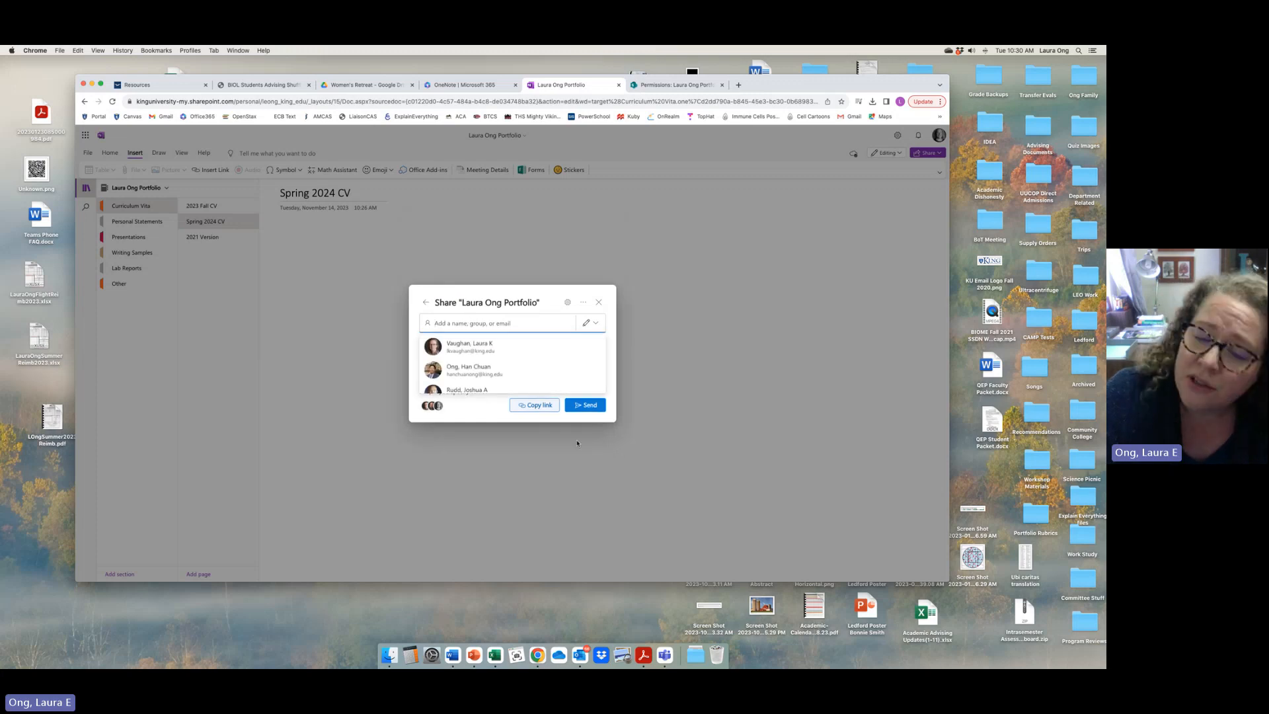
{"action": "left_click", "coordinate": [599, 304]}
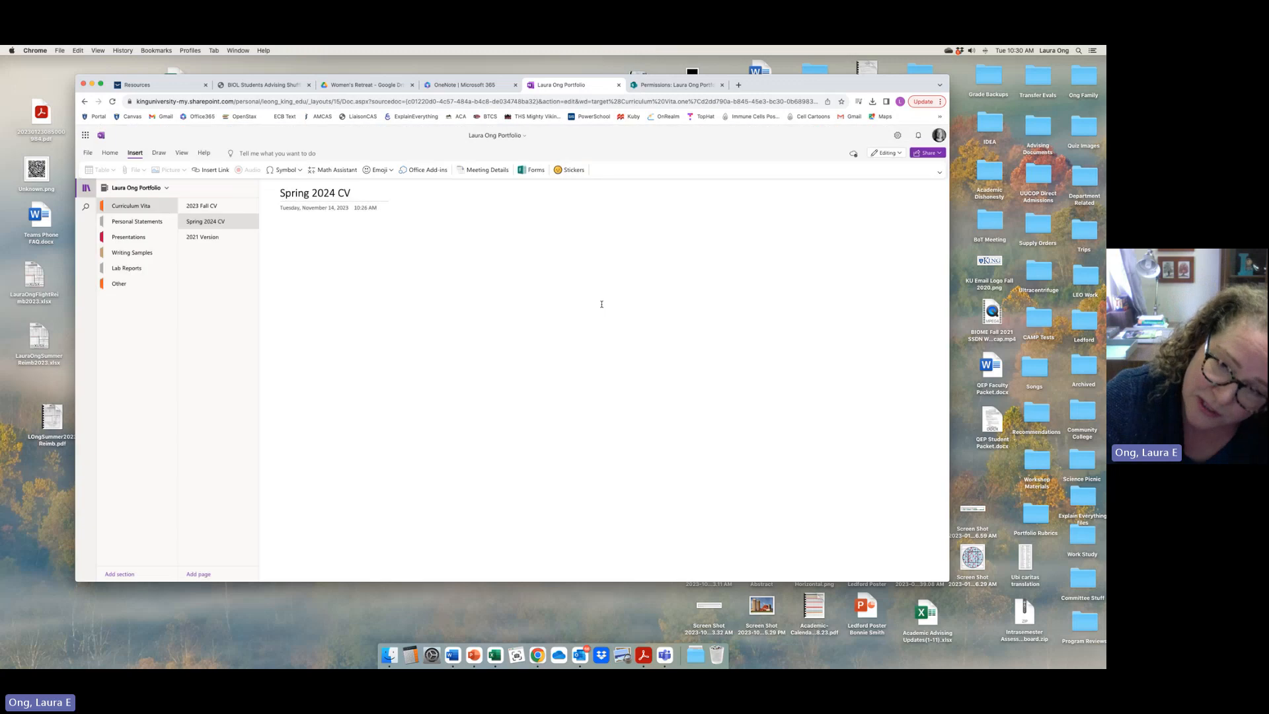